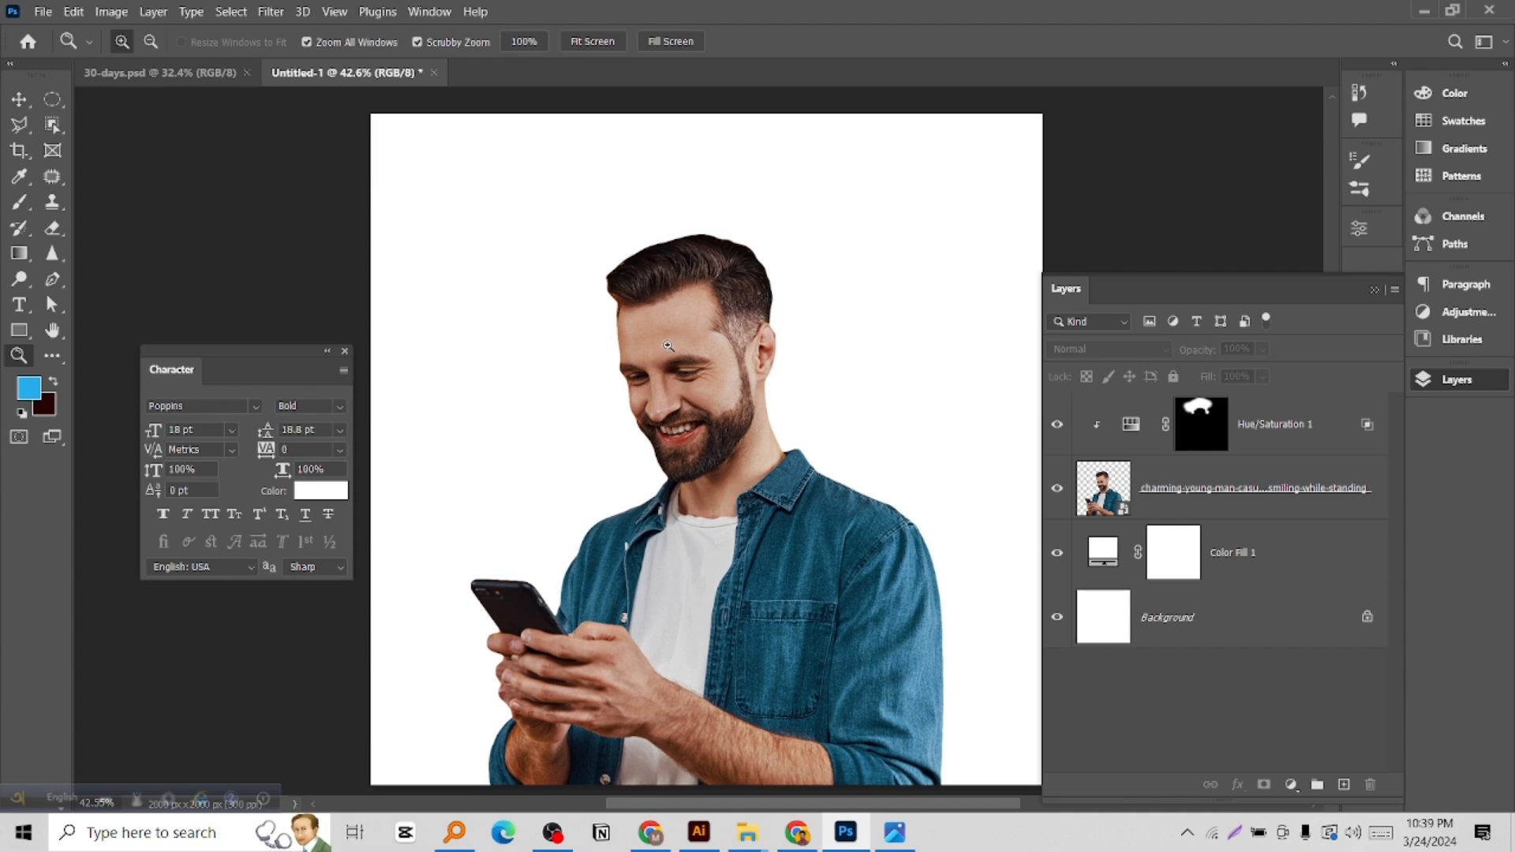
Delete the Hue/Saturation 1 adjustment layer above the man's photo and keep the photo layer selected
key(v)
click(697, 344)
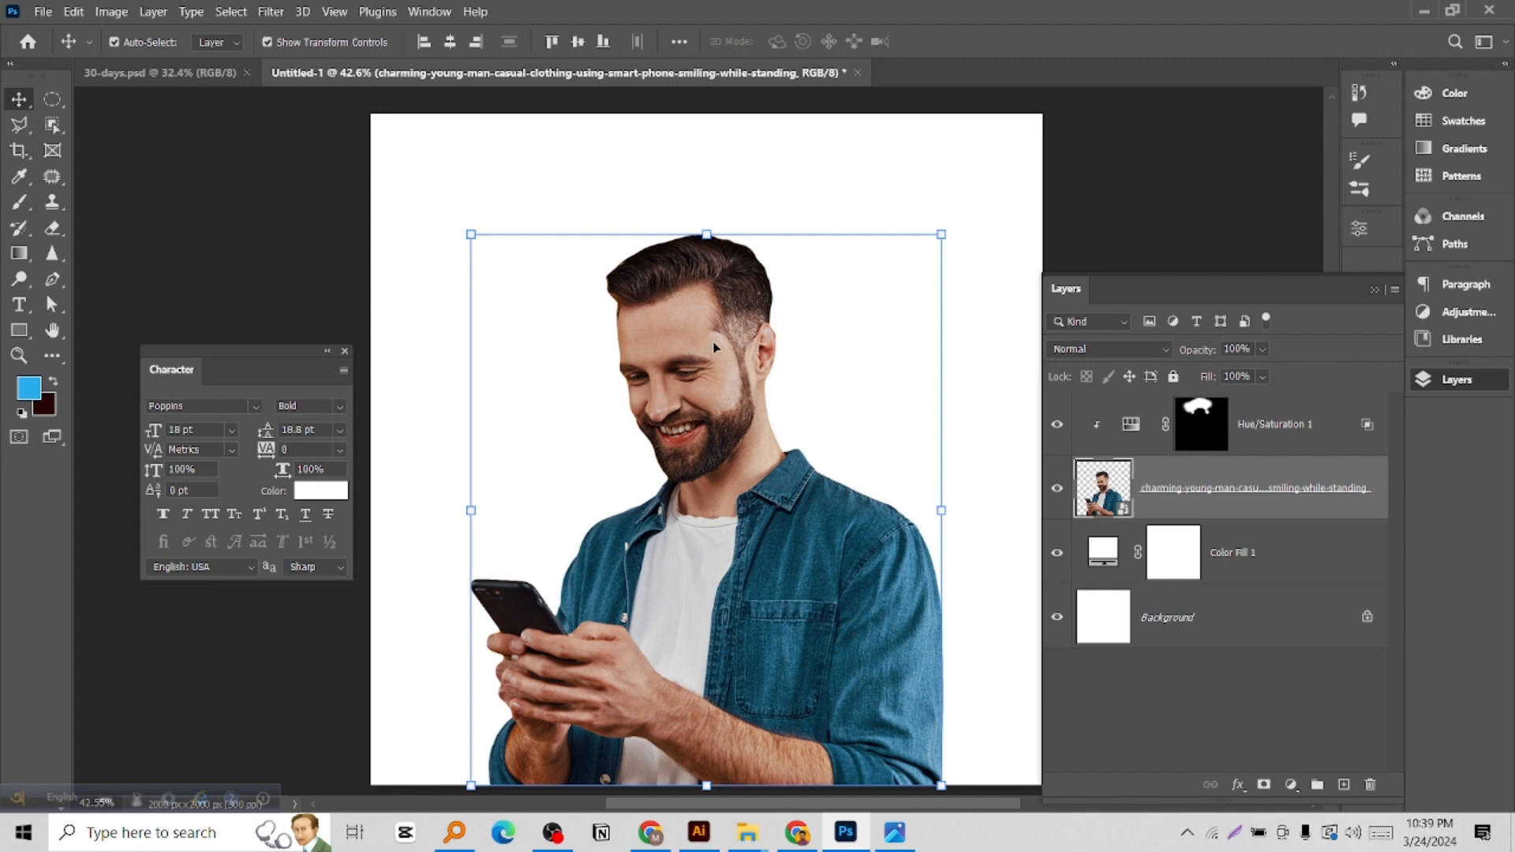
drag(1282, 428, 1370, 785)
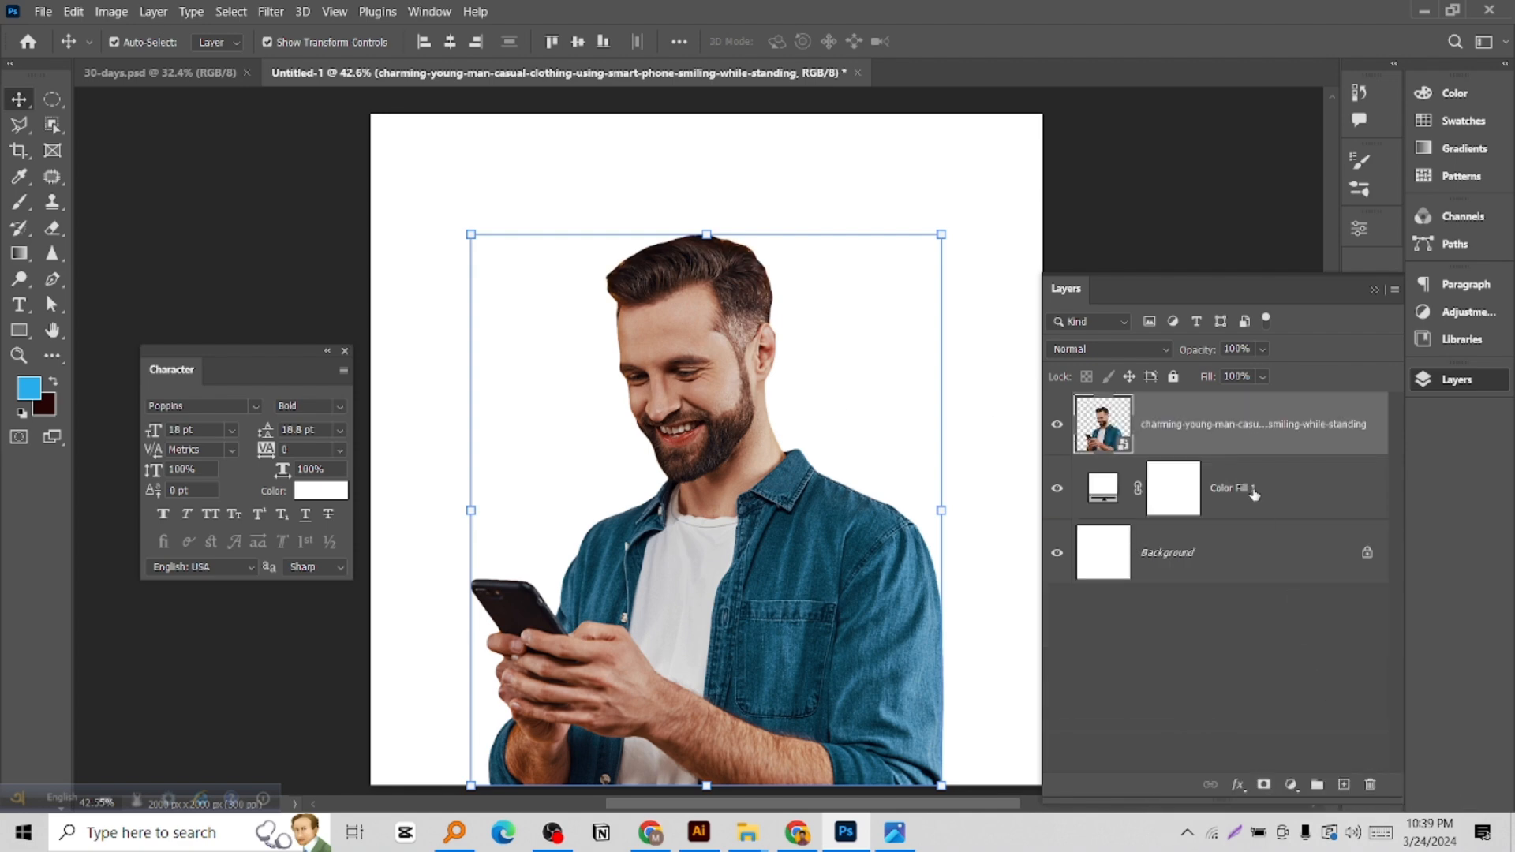
Start the Camera Raw Filter on the man's photo layer and set Sharpening to 27 and Noise Reduction to 25
click(270, 12)
click(361, 150)
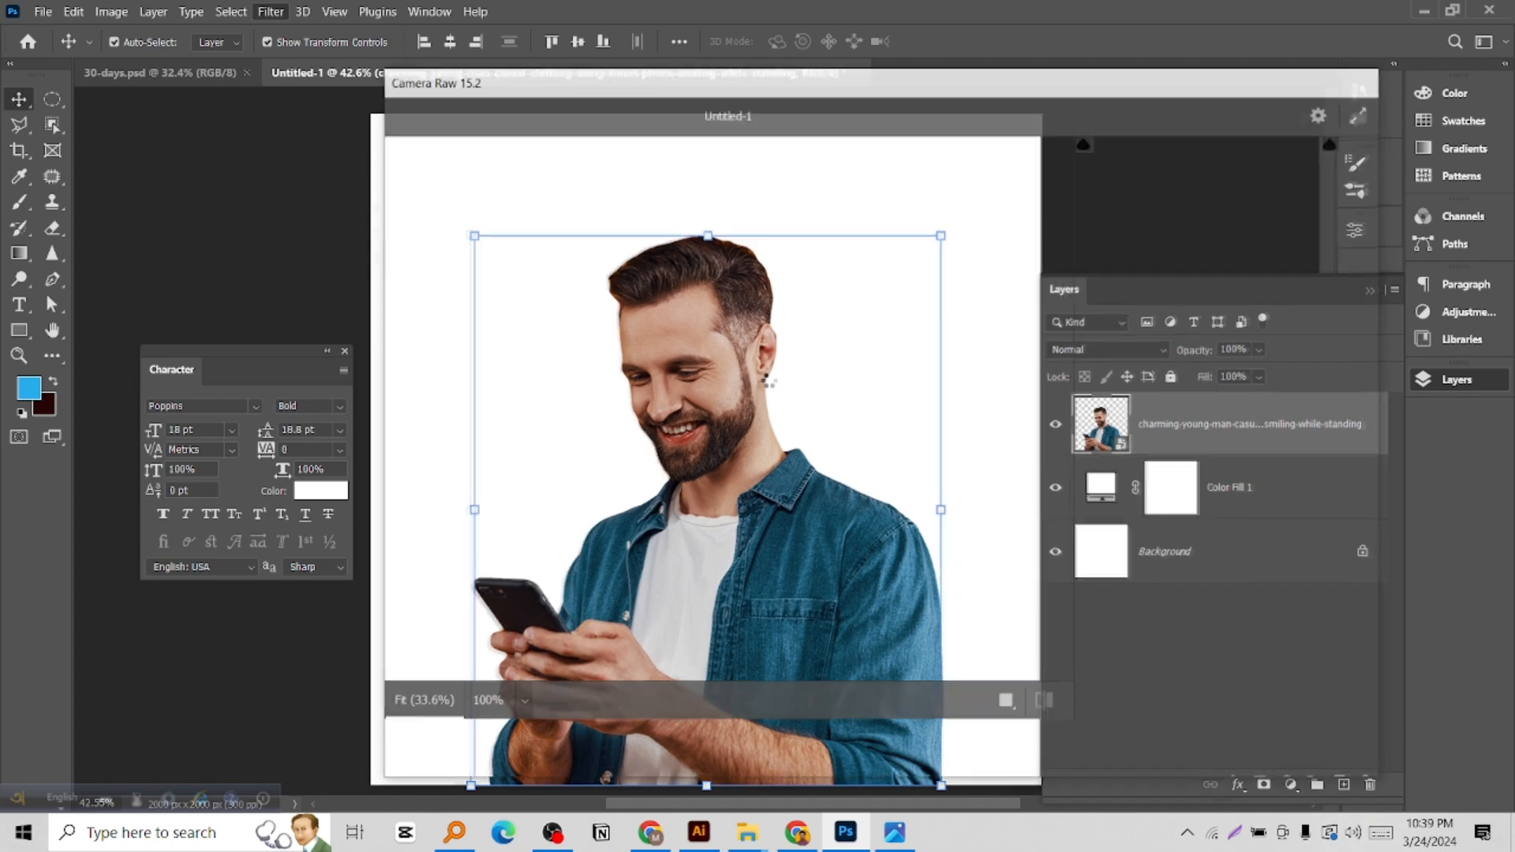
drag(1113, 510, 1153, 547)
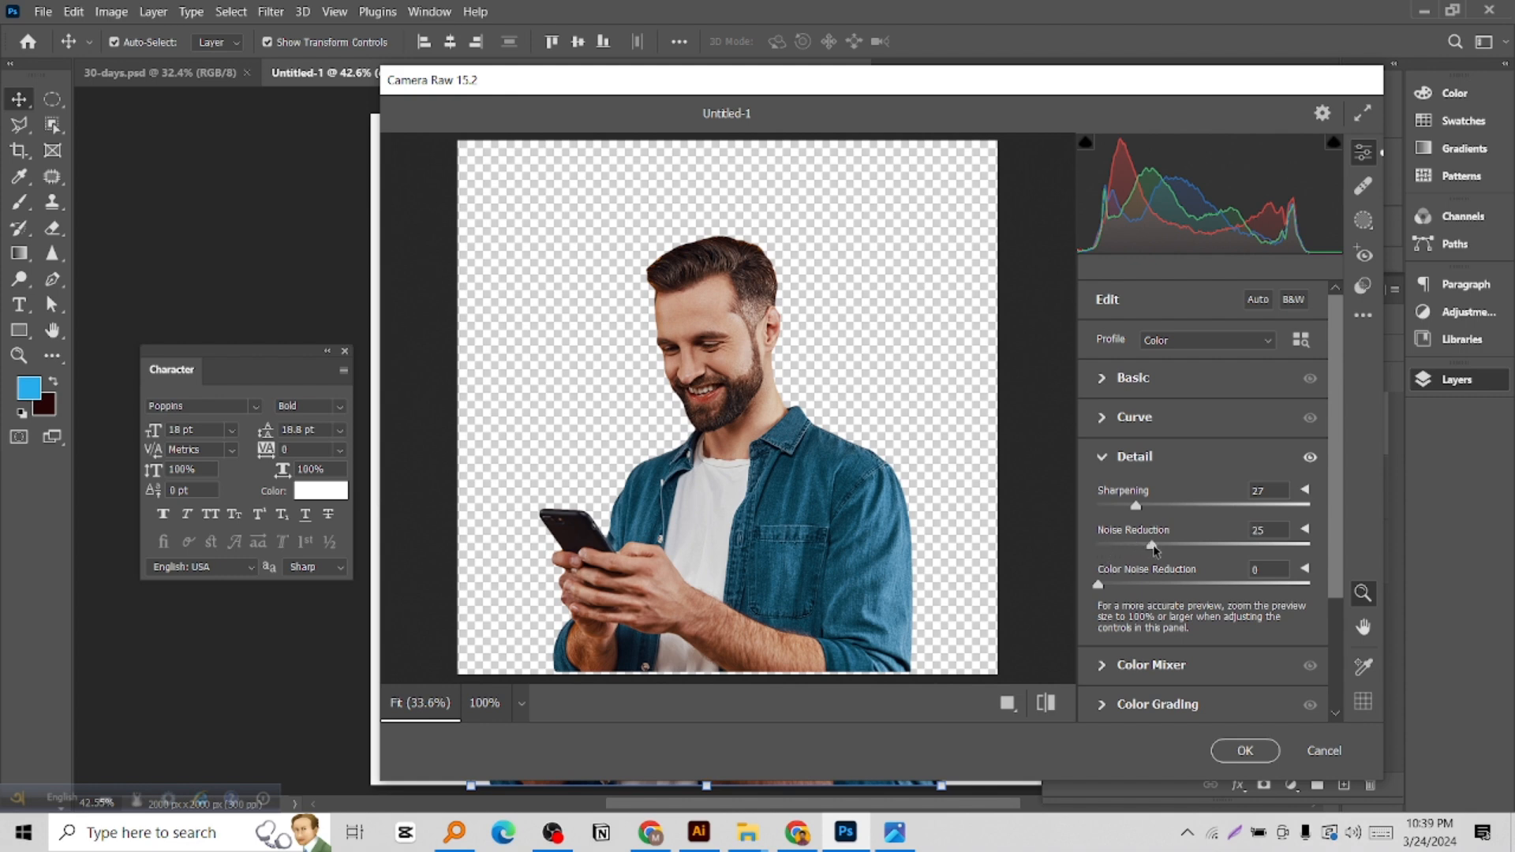
Set Exposure +0.25, Contrast +29, Highlights -19, Shadows -64 and Texture +43, and apply the Camera Raw Filter
click(1103, 381)
drag(1203, 464, 1138, 552)
drag(1213, 521, 1186, 521)
drag(1204, 661, 1252, 653)
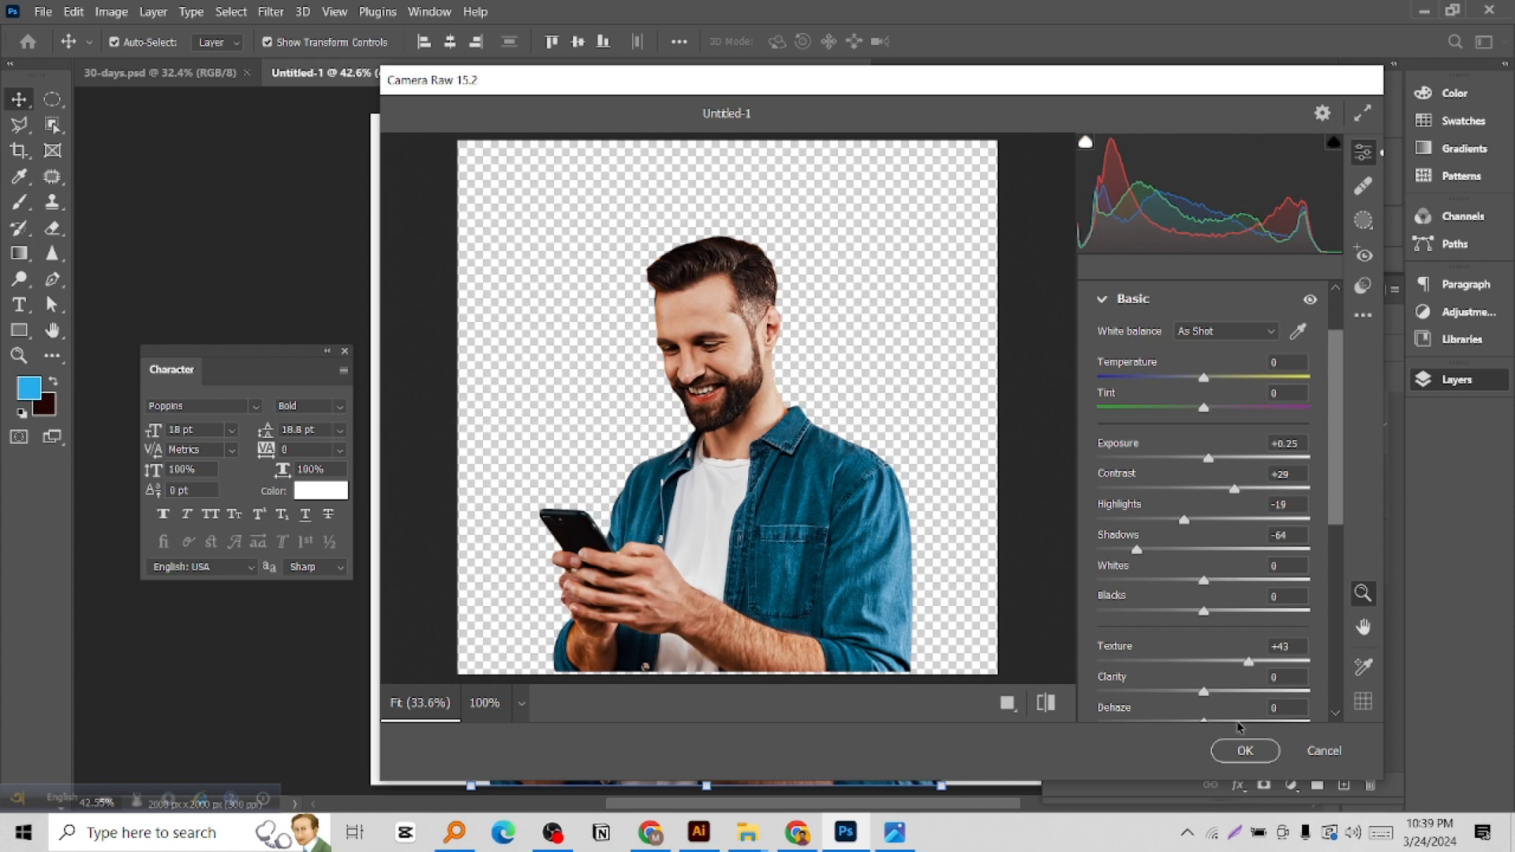
click(1243, 750)
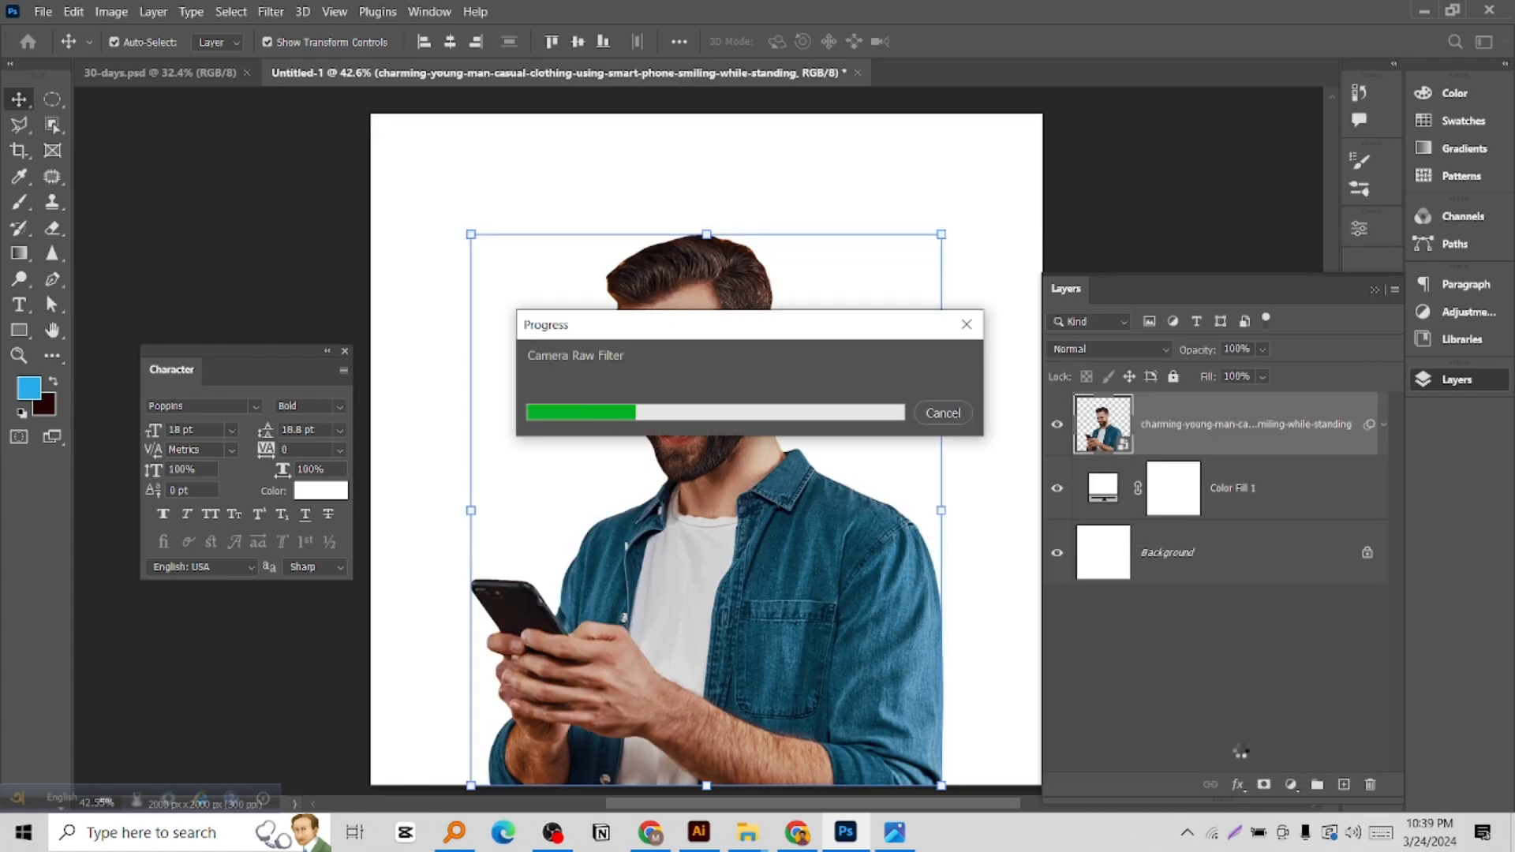
Recolour the Color Fill 1 background layer to the very dark brown 120a01
scroll(756, 466, down, 3)
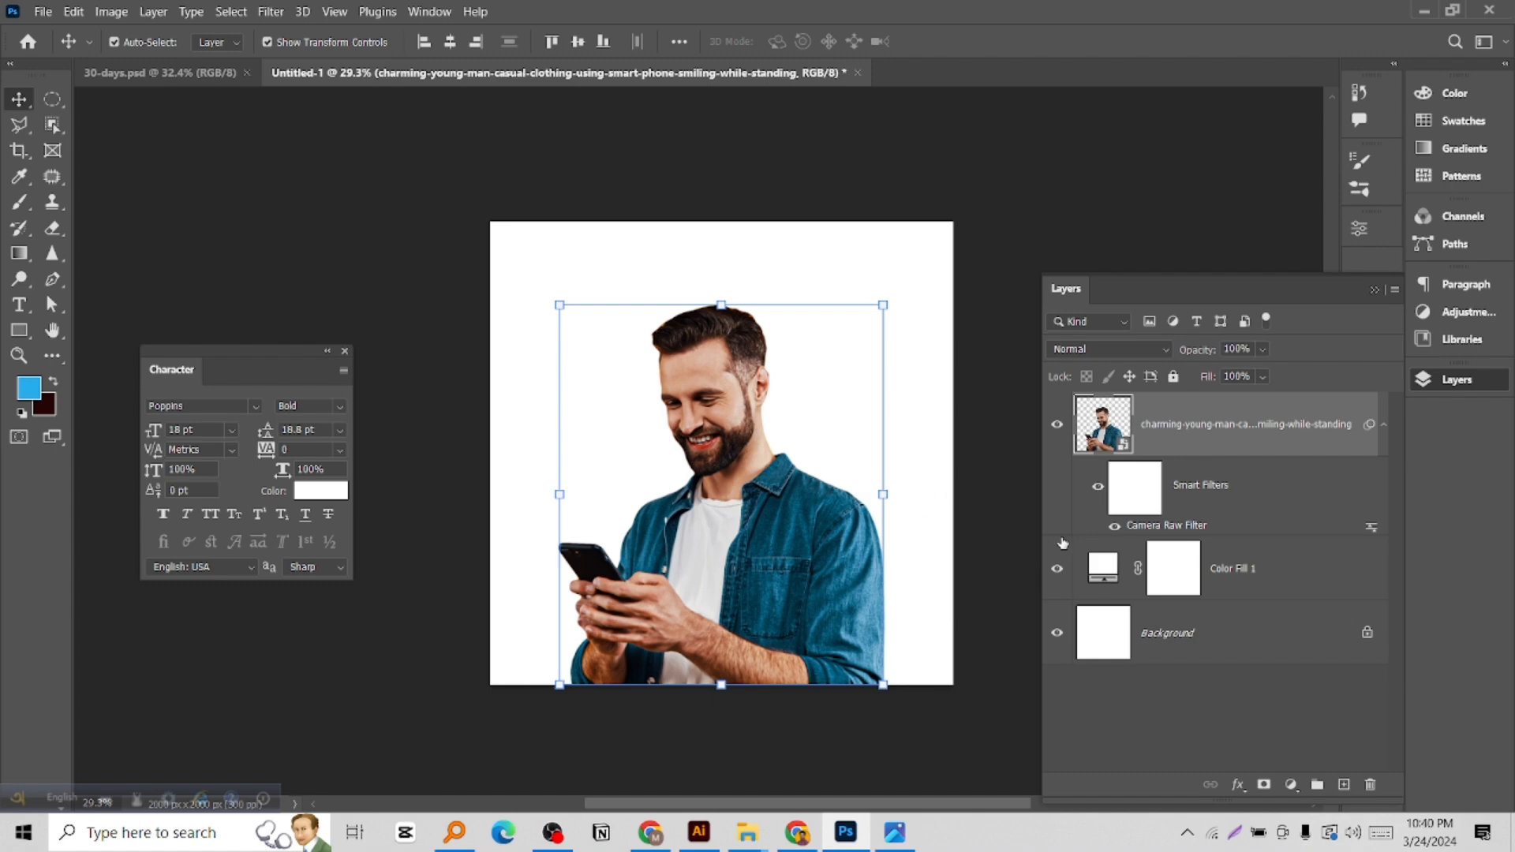
double_click(1108, 567)
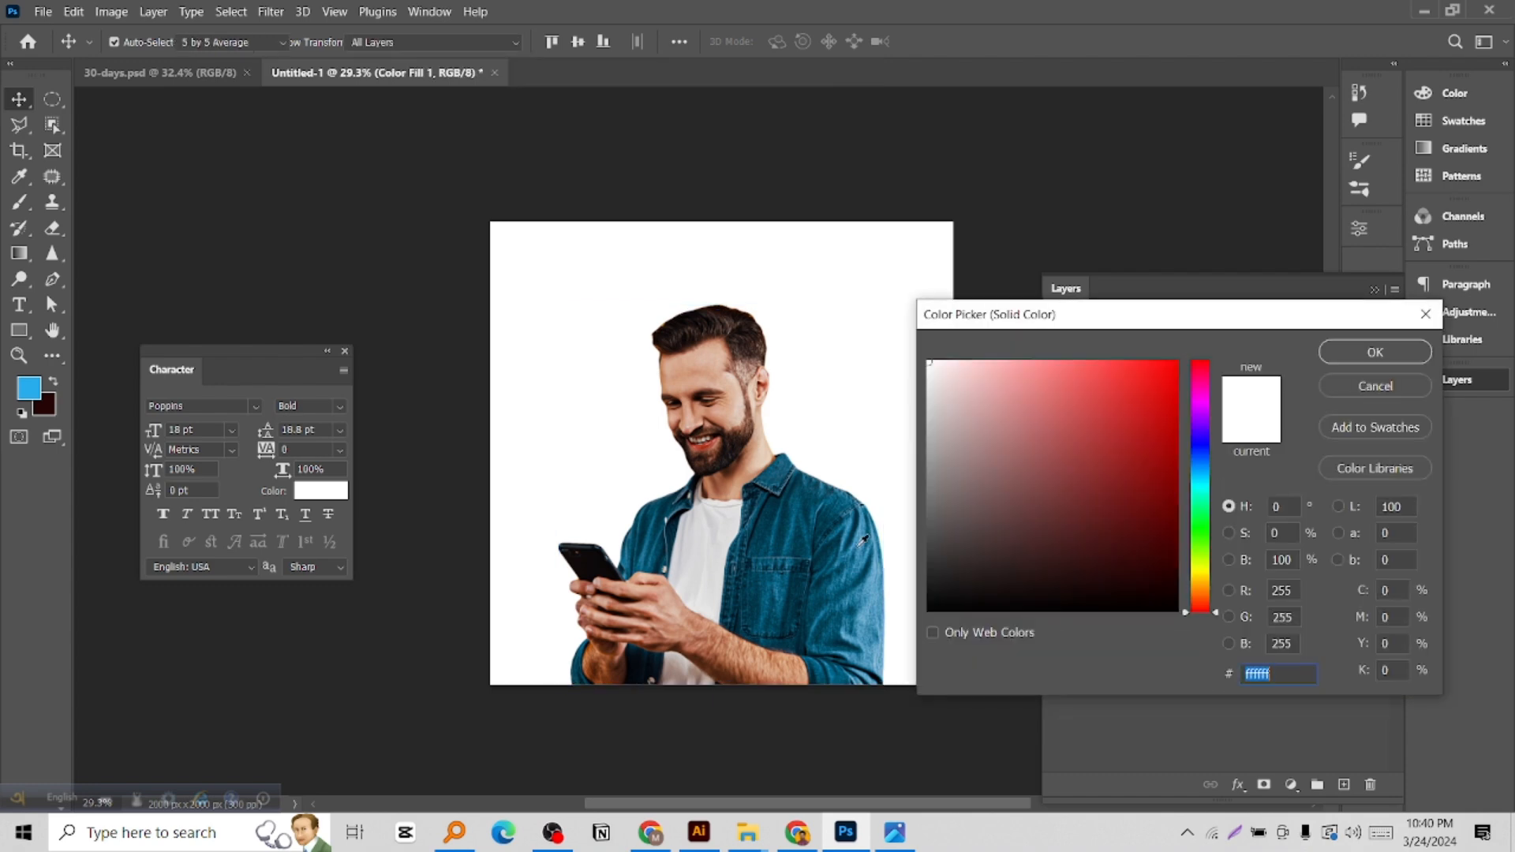
click(1203, 592)
click(1165, 361)
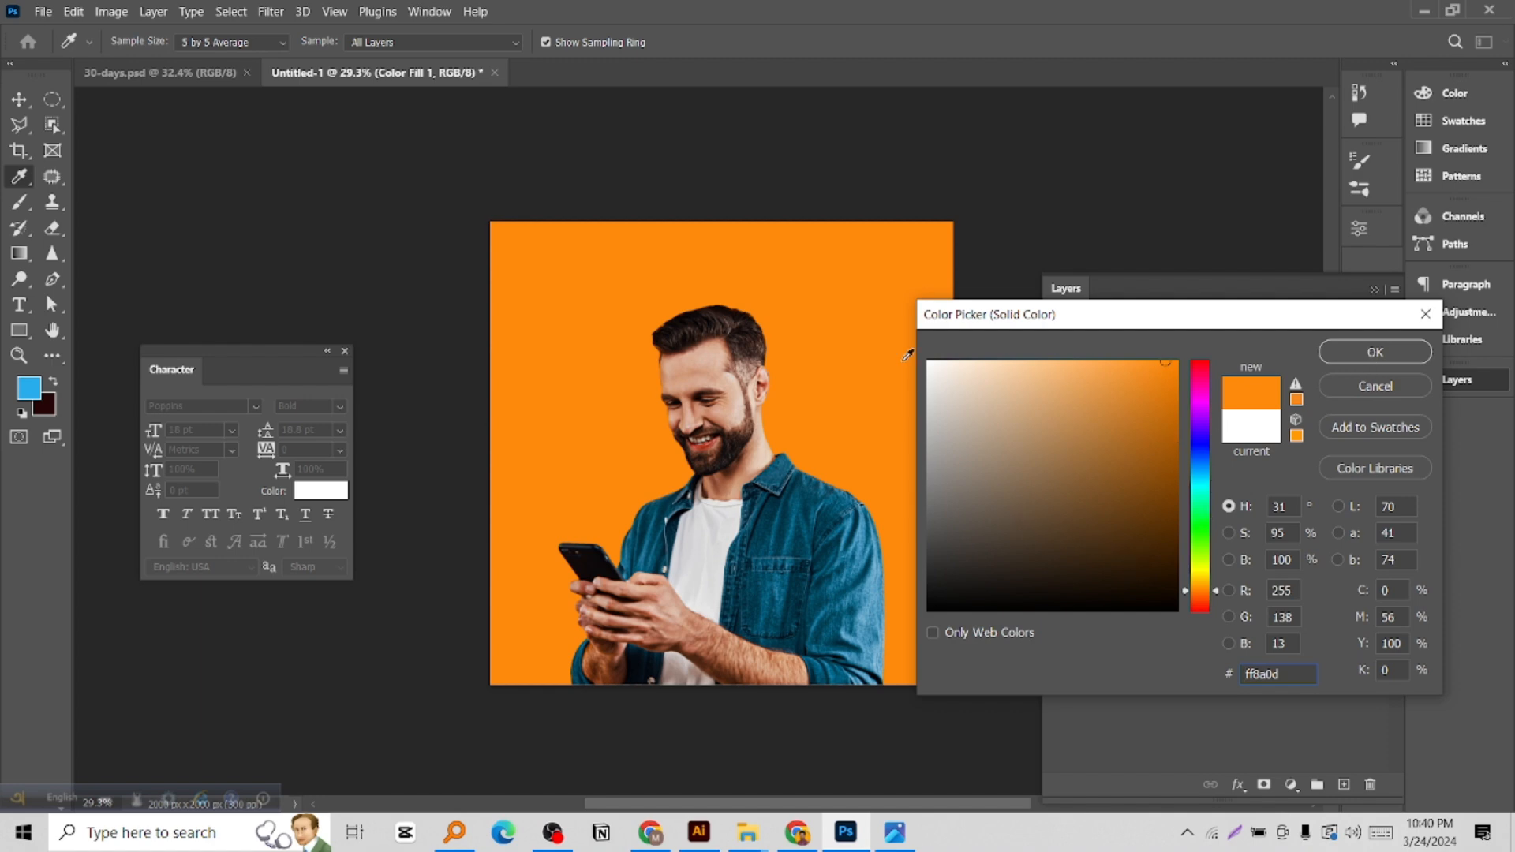
drag(933, 566, 1160, 580)
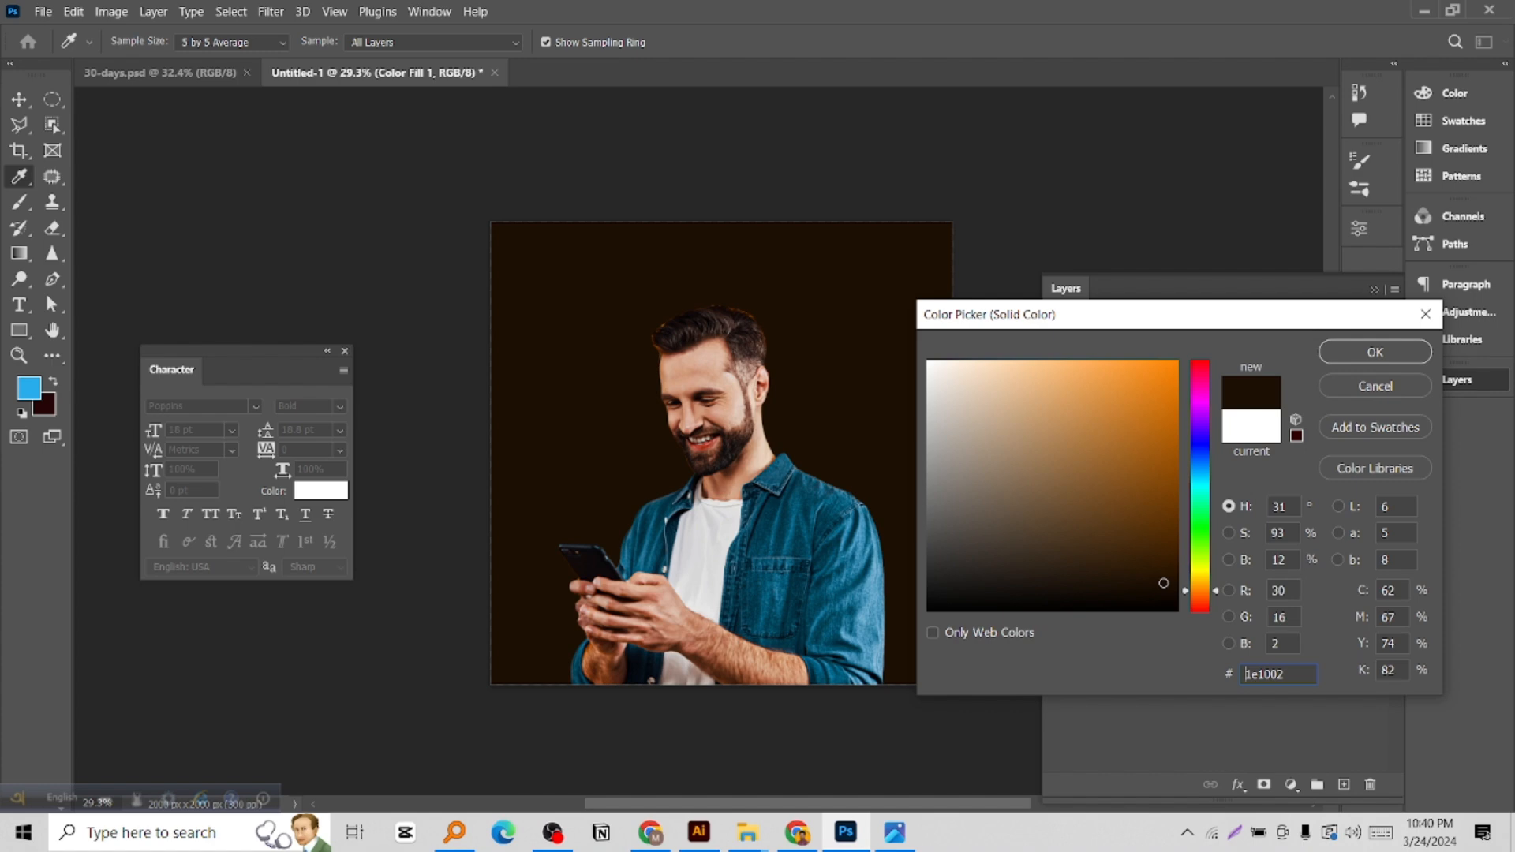
drag(1164, 584, 1160, 593)
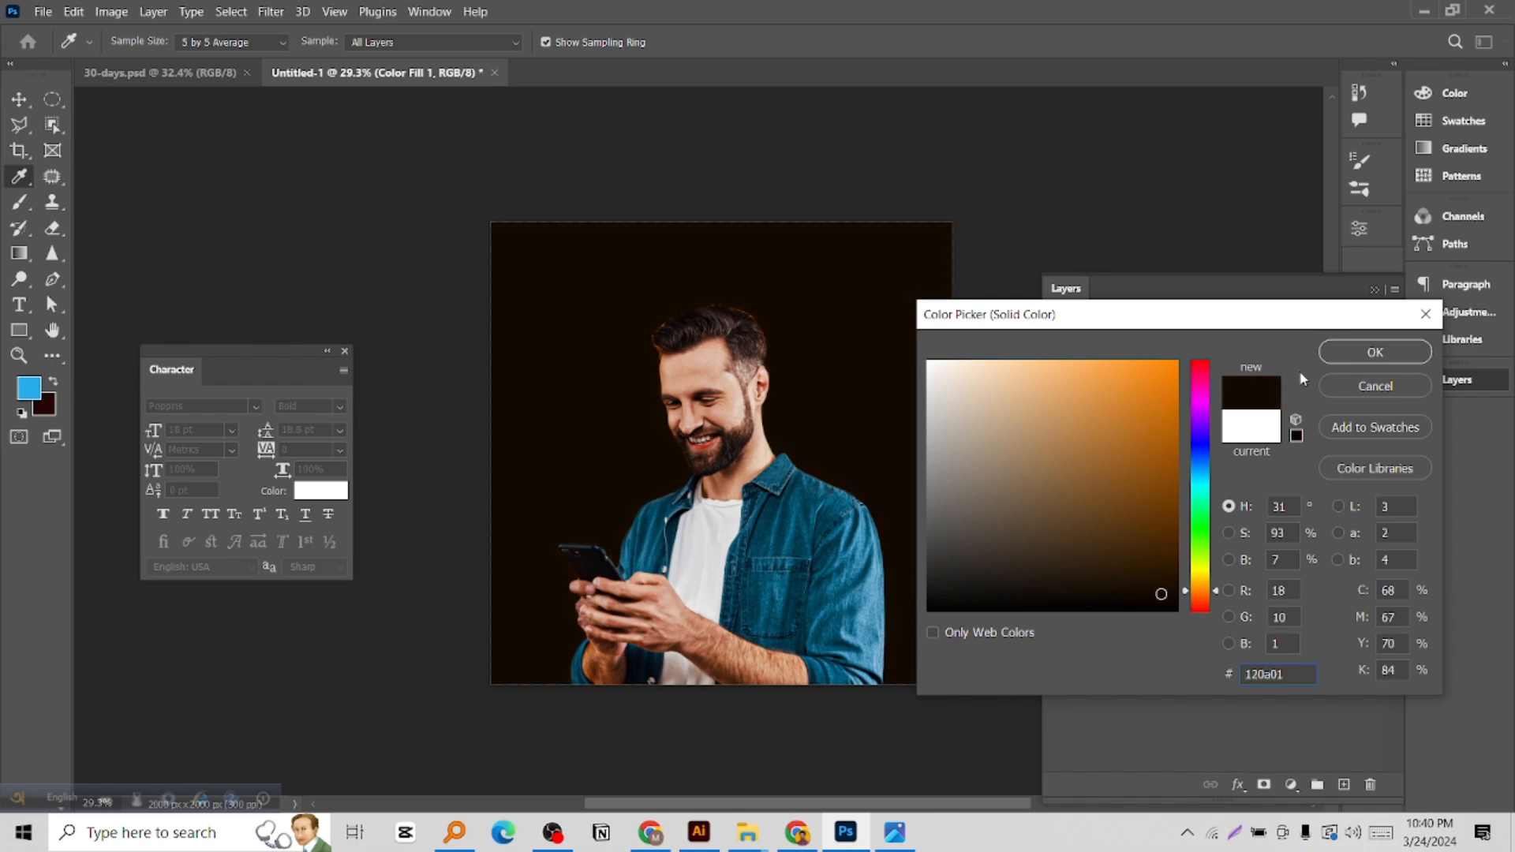
click(1344, 352)
Add a new layer above the colour fill and set the foreground colour to orange f4972f
click(1342, 785)
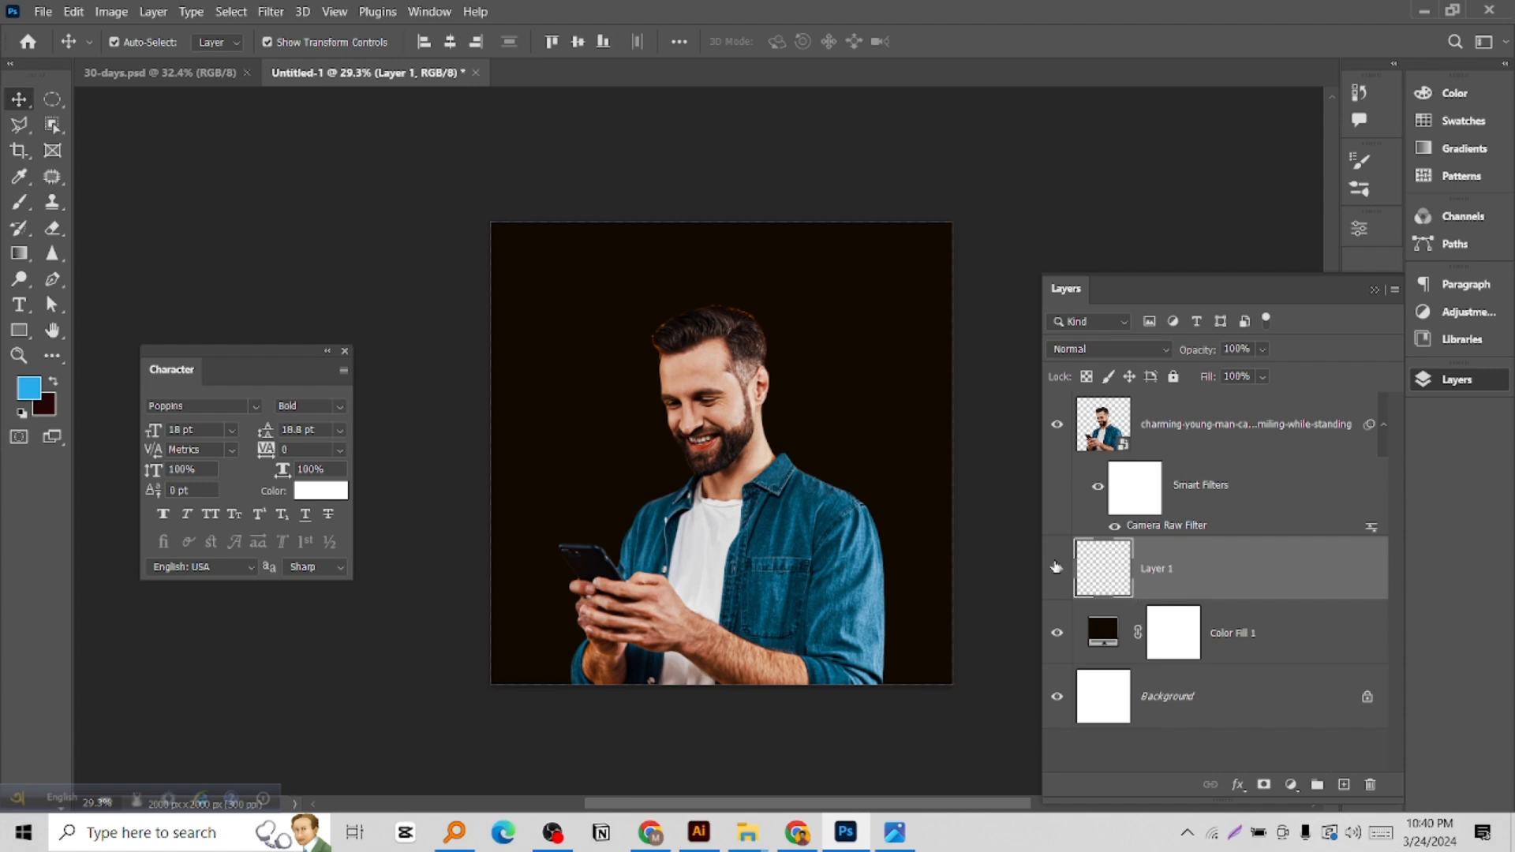
click(19, 202)
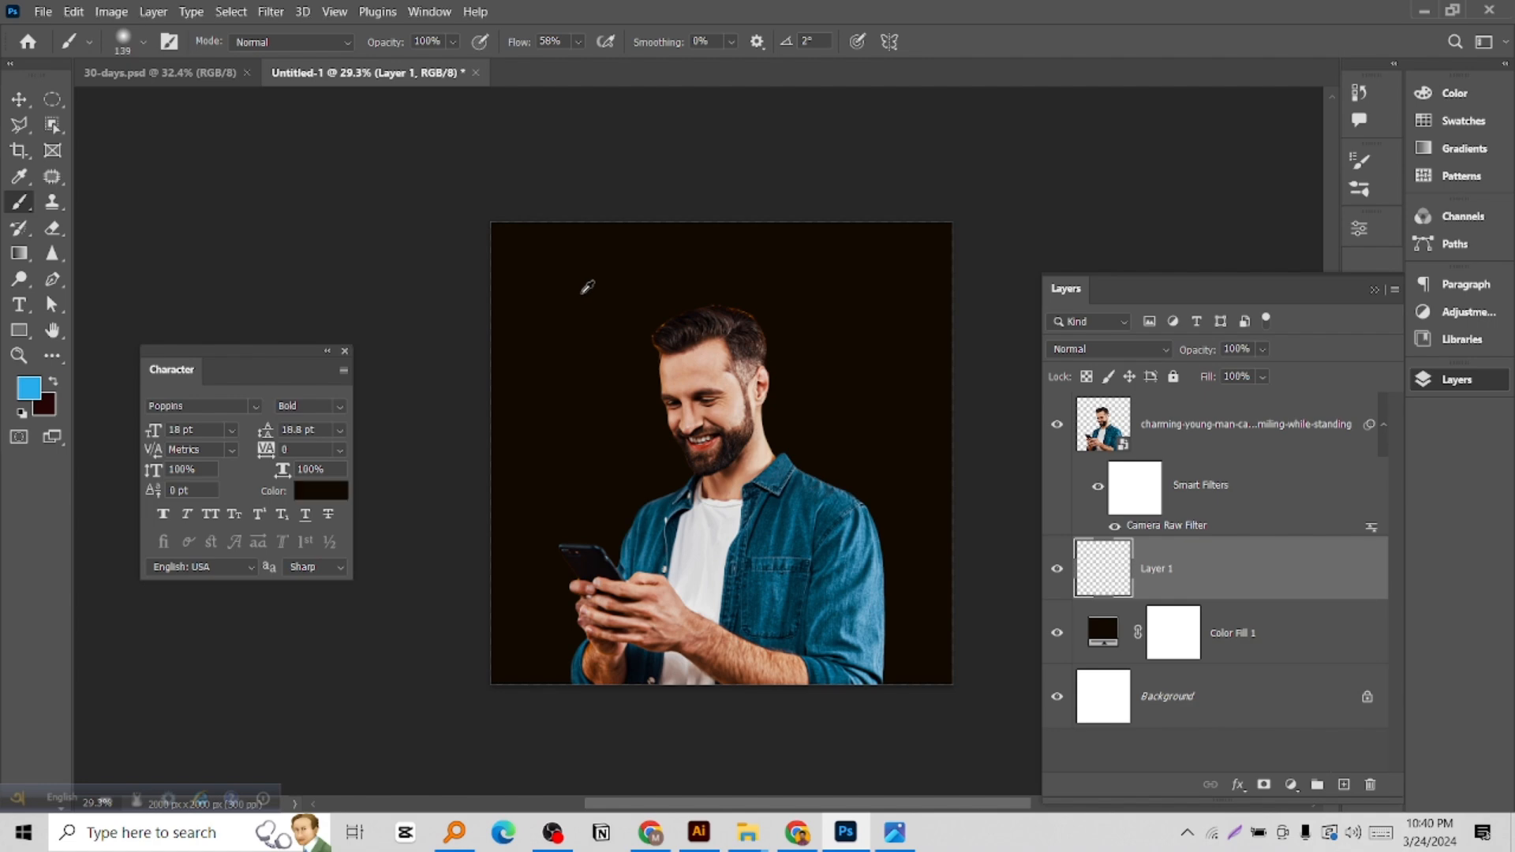
alt+click(587, 287)
click(28, 387)
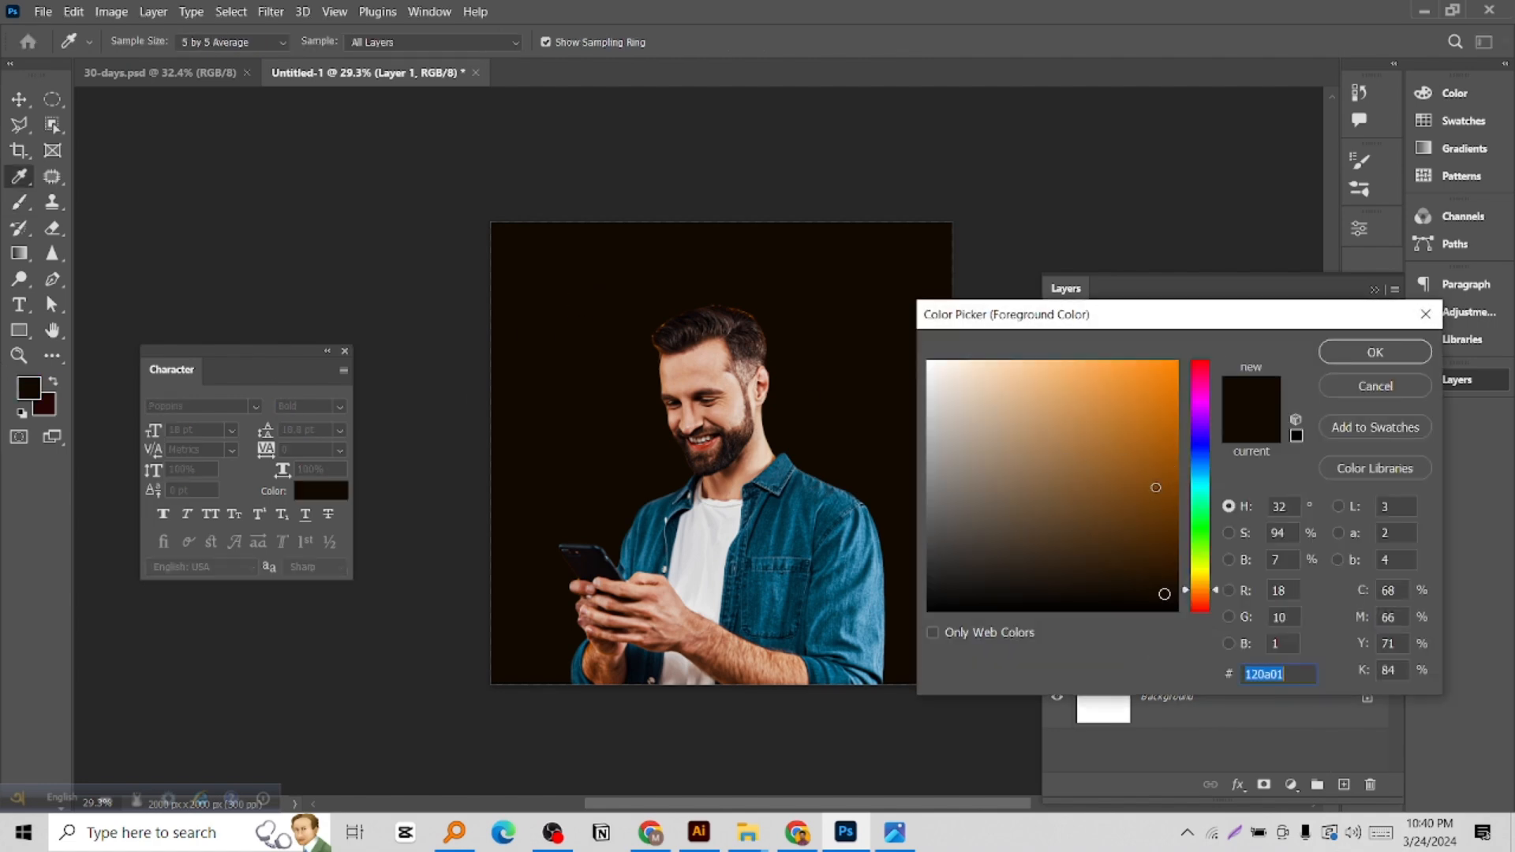
text(f4972f)
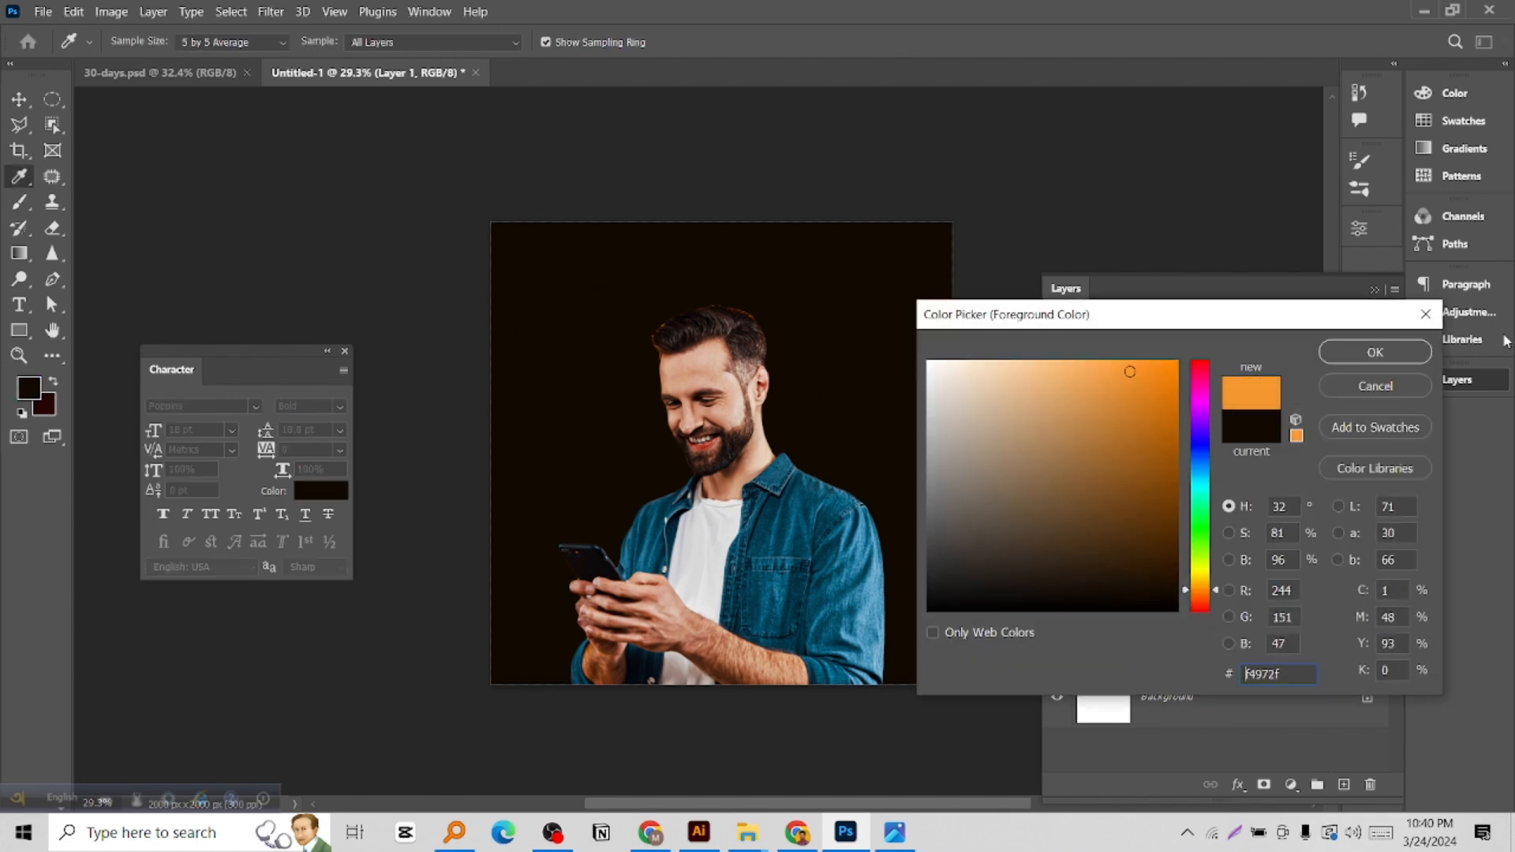
click(1388, 348)
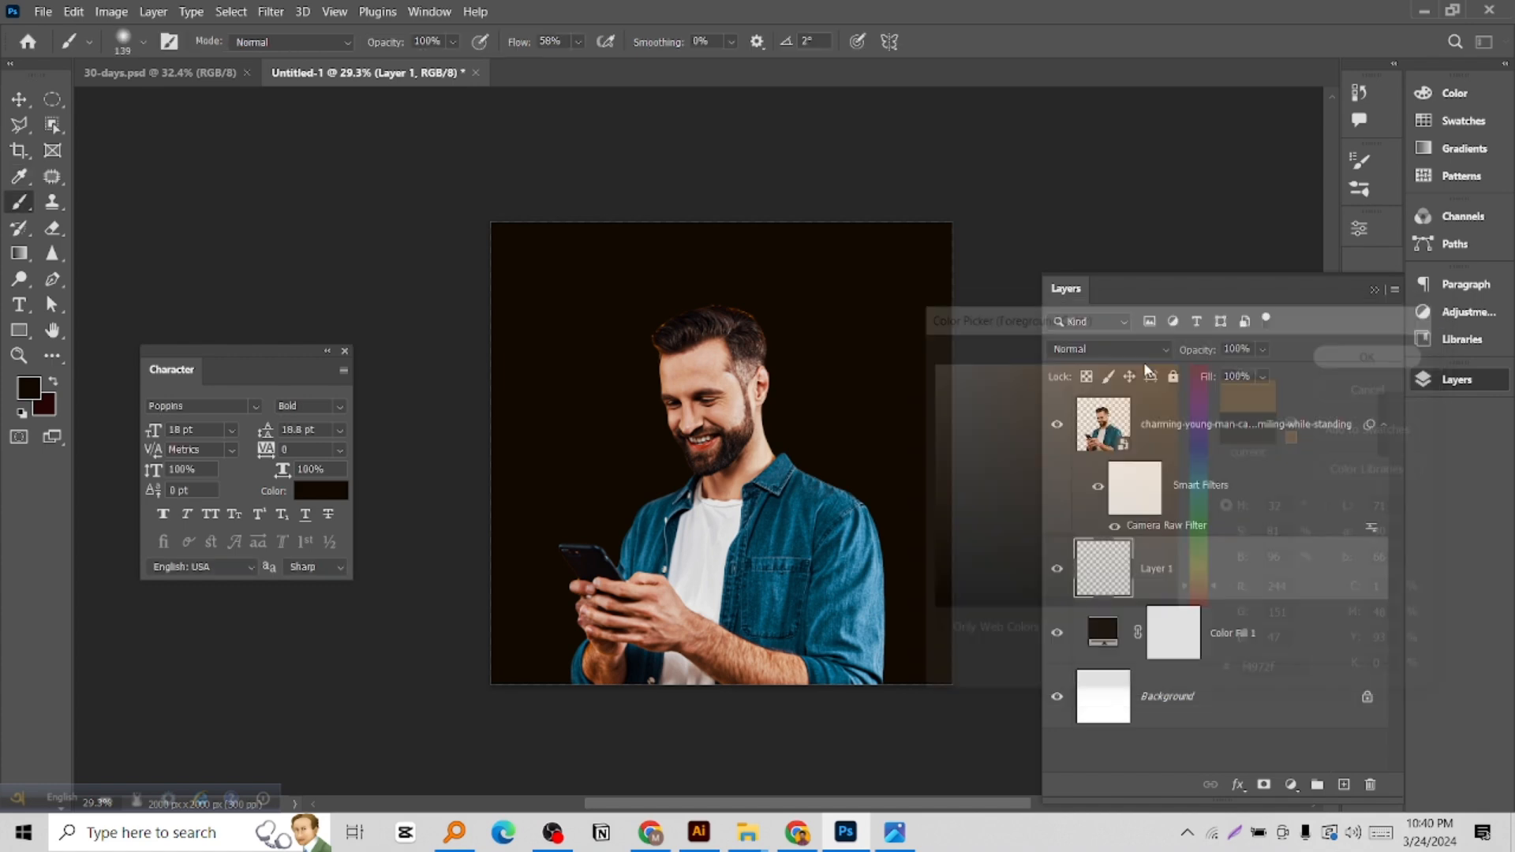
Set up the Gradient Tool as a radial gradient with 60% opacity
click(19, 252)
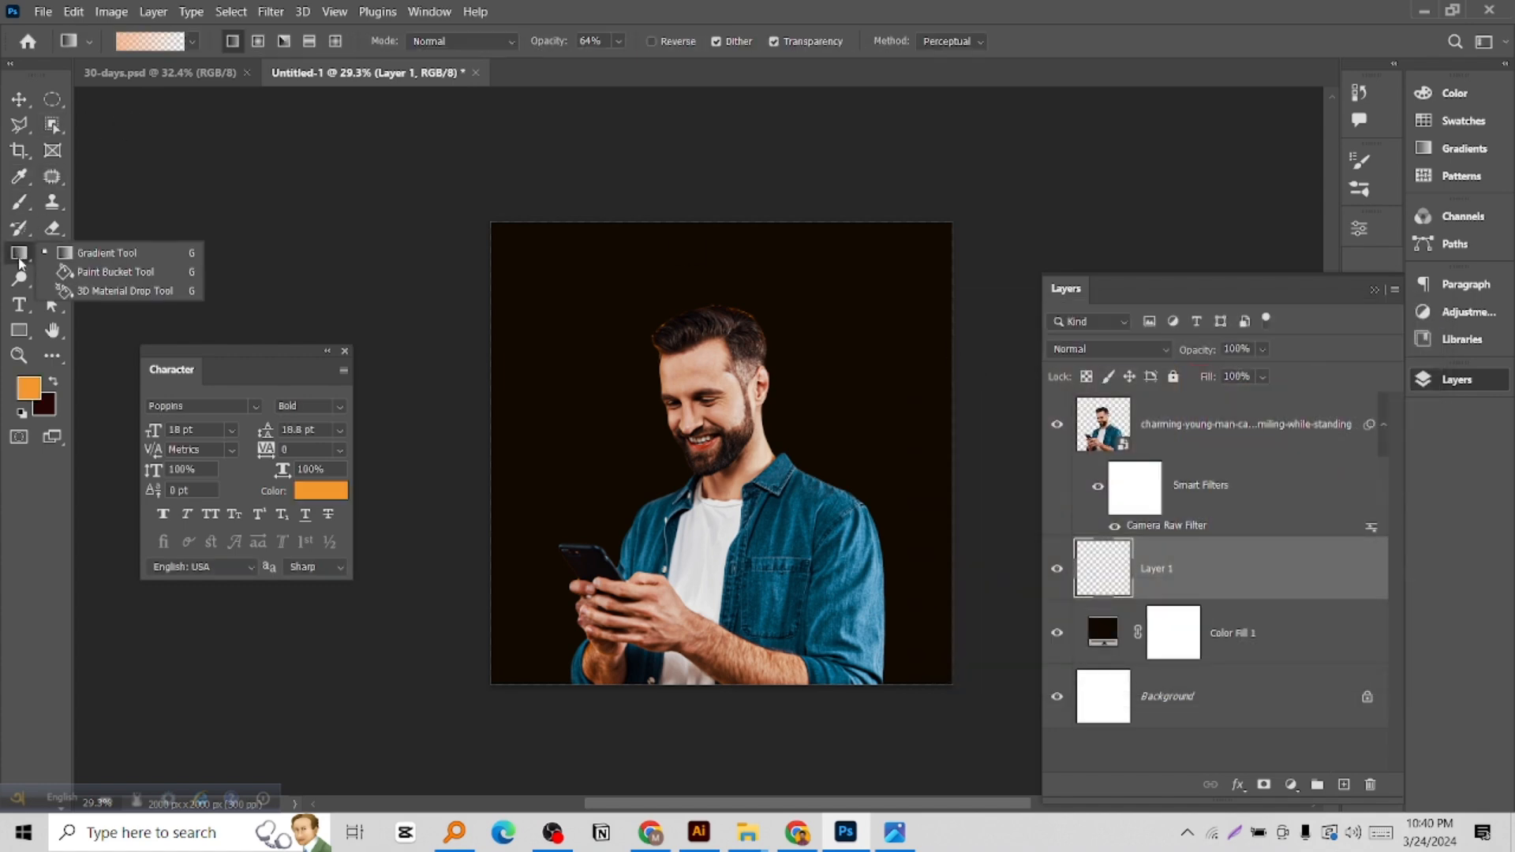
click(18, 262)
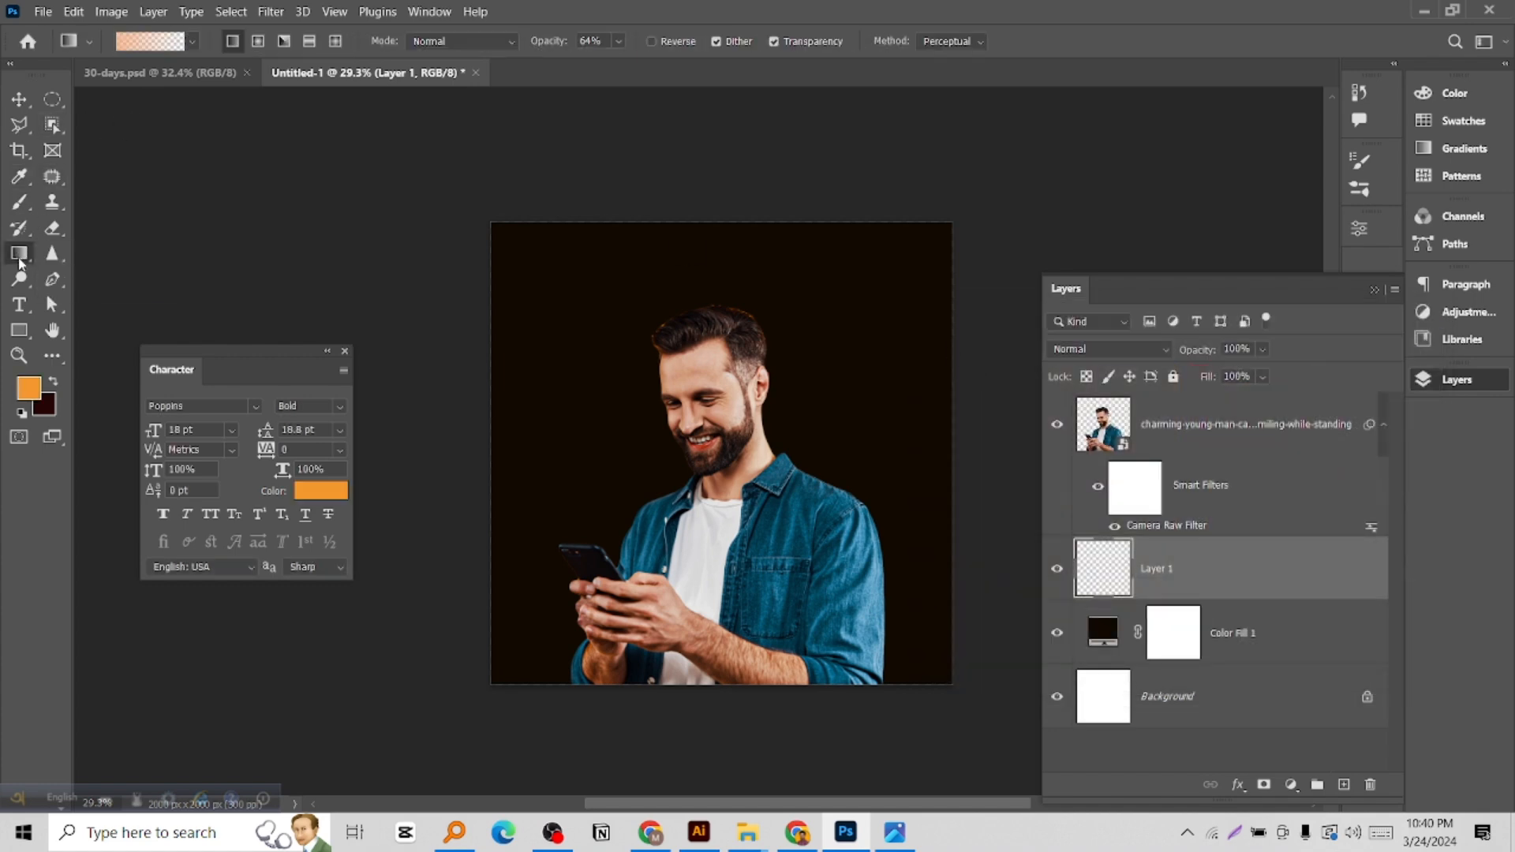
click(256, 43)
drag(549, 45, 545, 45)
Build an orange glow behind the man with overlapping radial gradients on Layer 1, centred around his neck and shoulders
key(ctrl+space)
drag(758, 405, 793, 408)
right_click(793, 408)
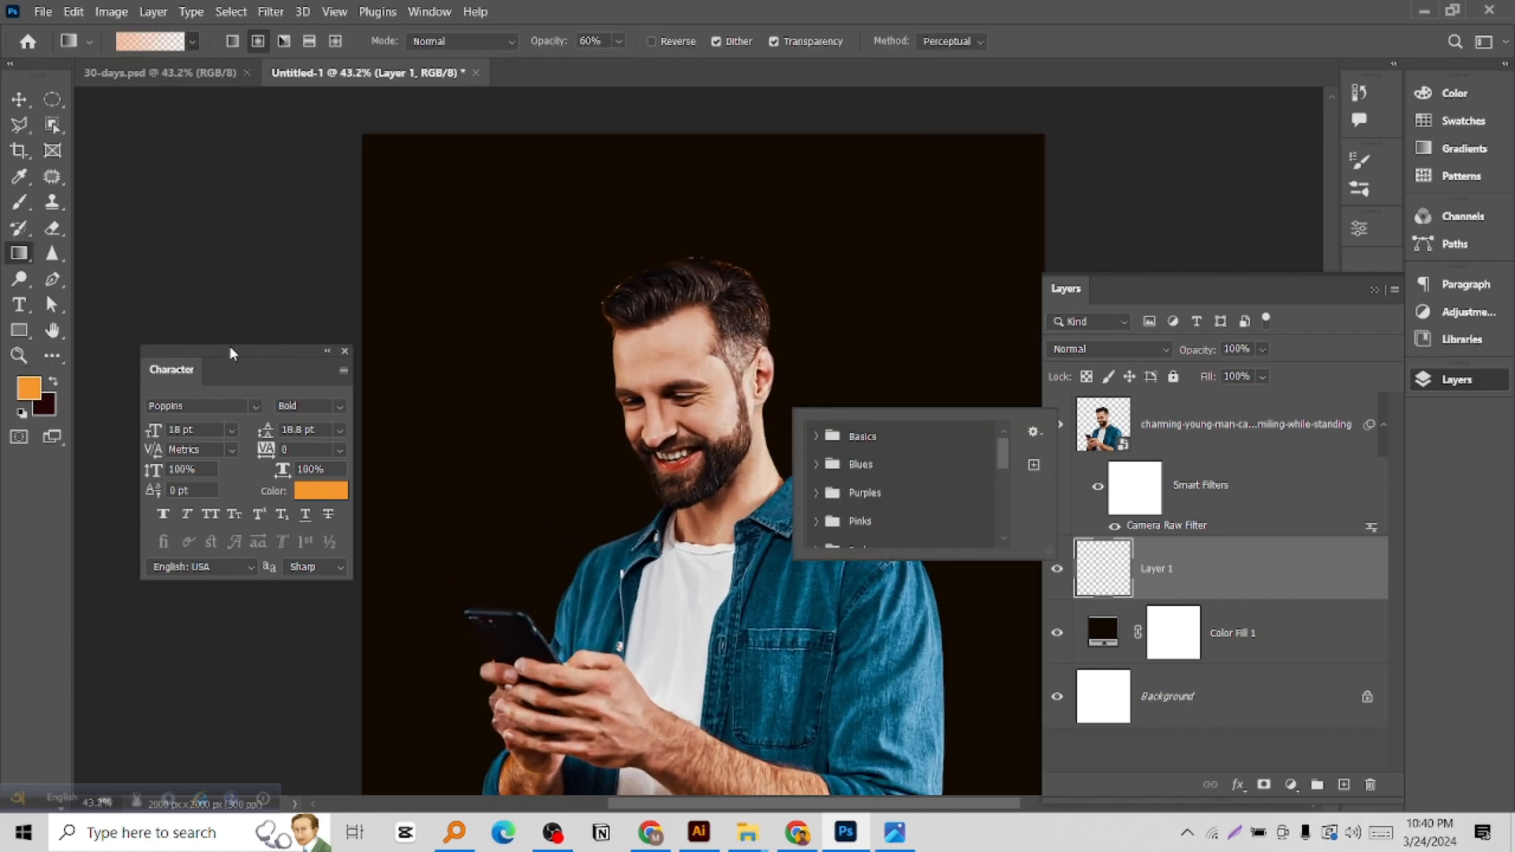
click(19, 355)
right_click(527, 333)
click(557, 346)
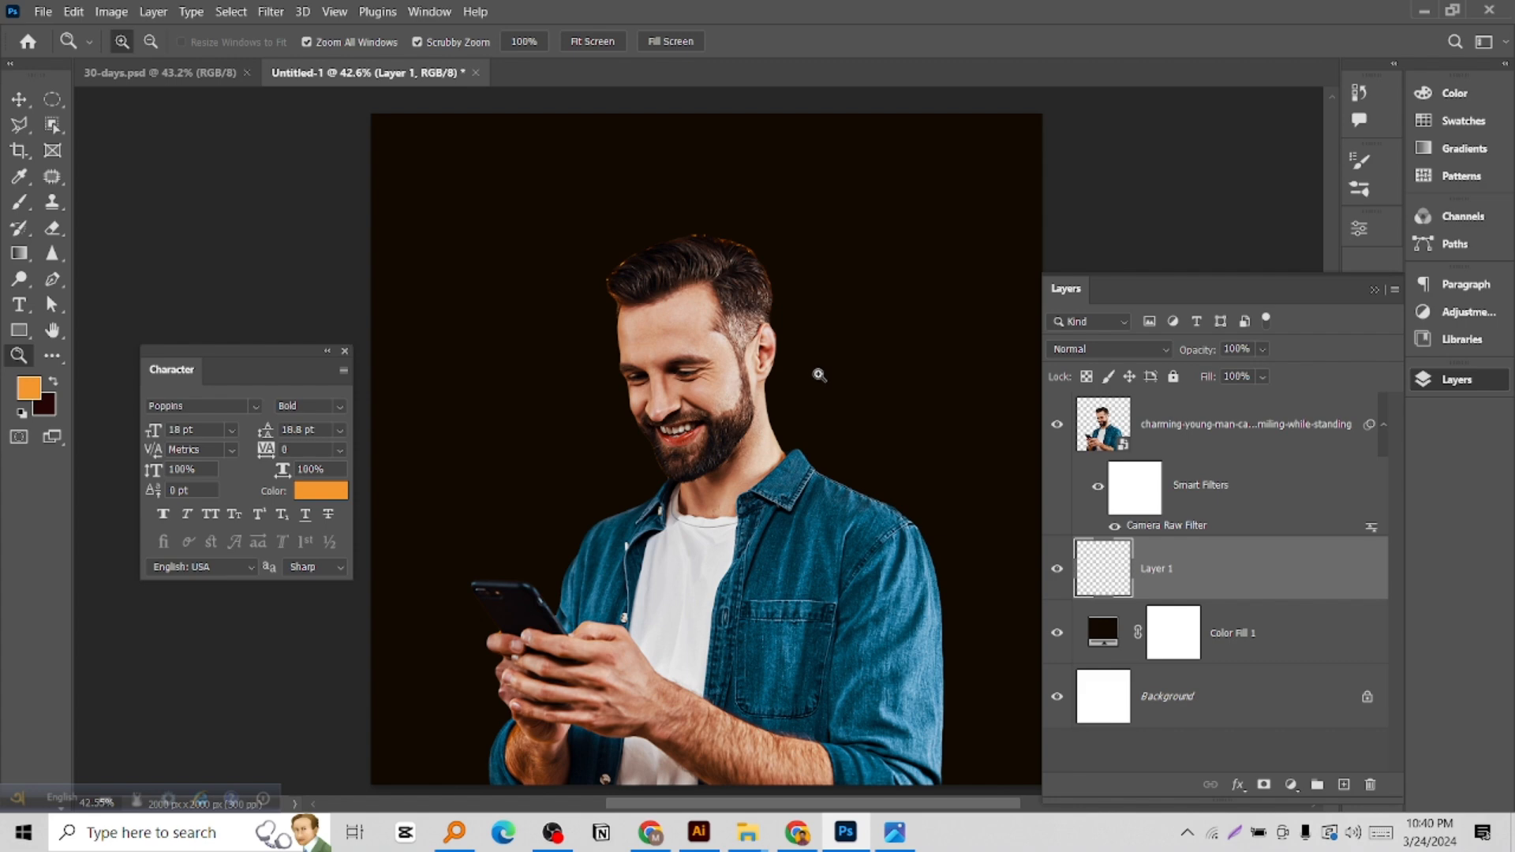
right_click(533, 298)
click(546, 298)
click(19, 254)
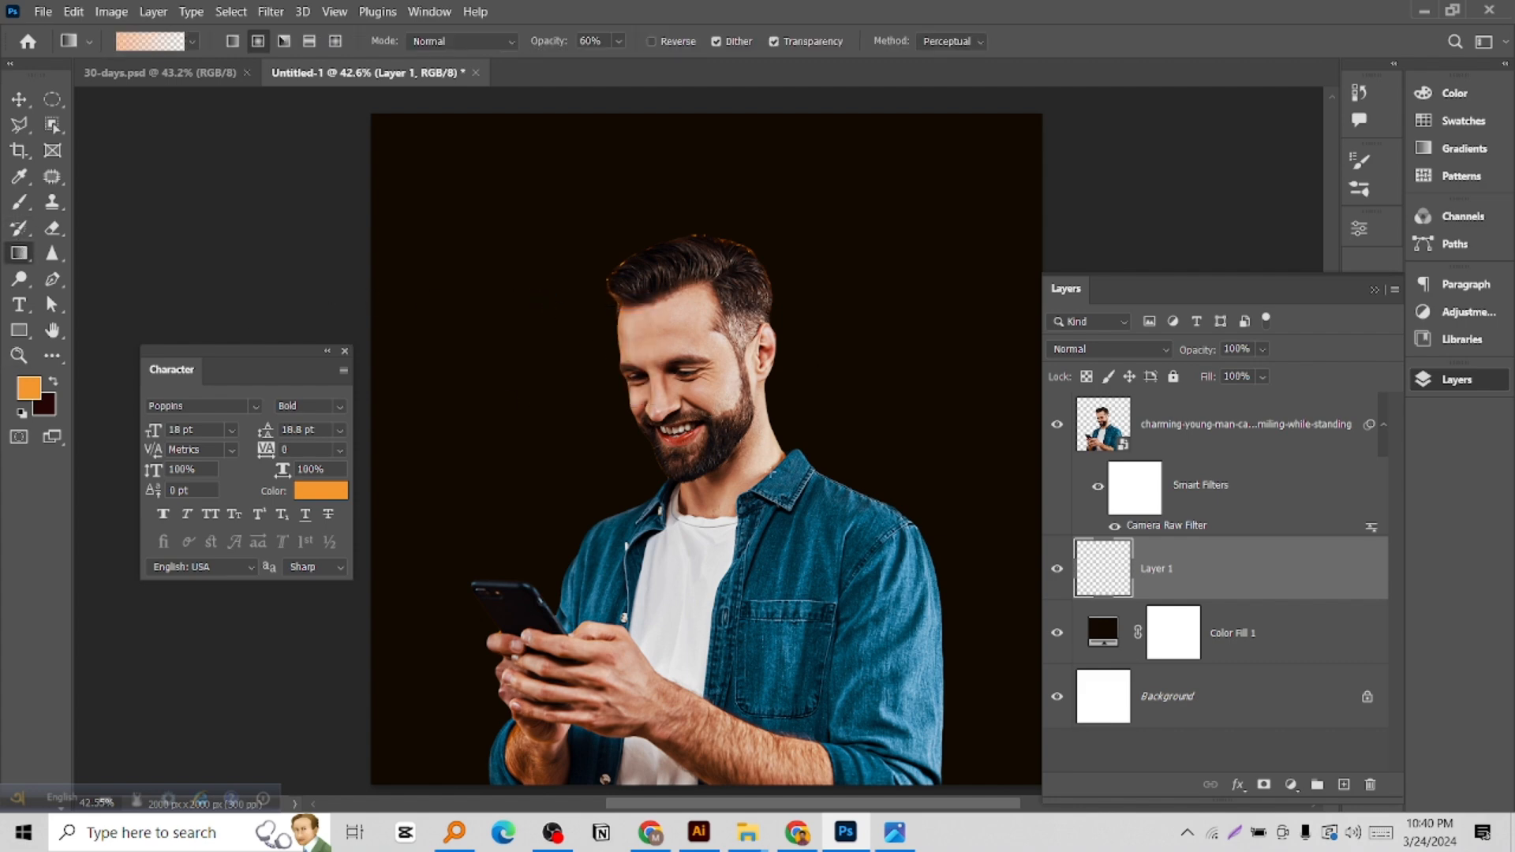
drag(724, 521, 966, 325)
drag(686, 487, 1019, 251)
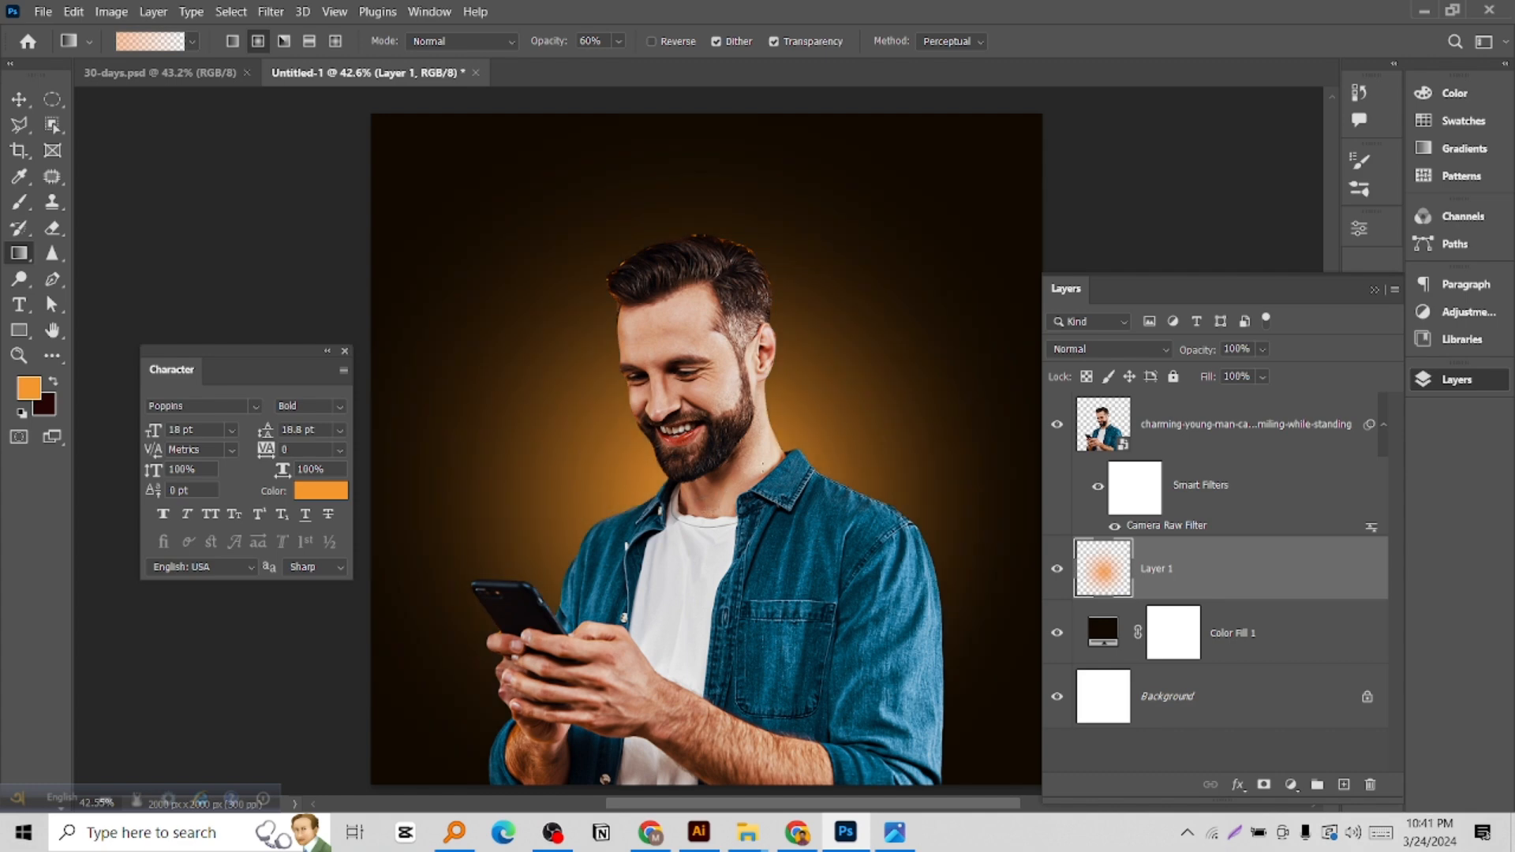
drag(767, 466, 891, 405)
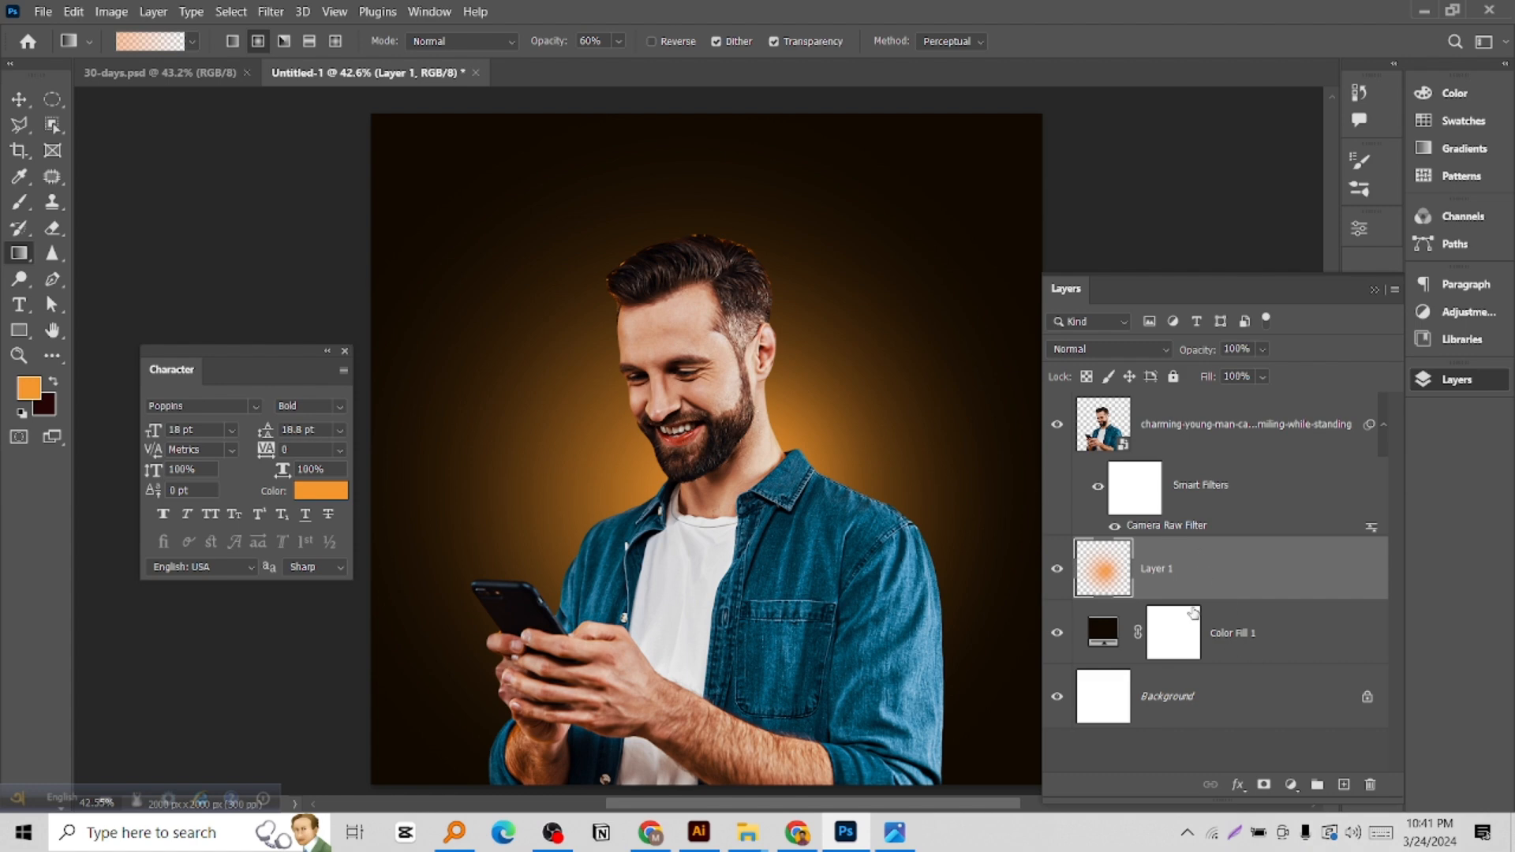
Add another layer above the orange glow and change the foreground colour to a light peach orange
click(1344, 785)
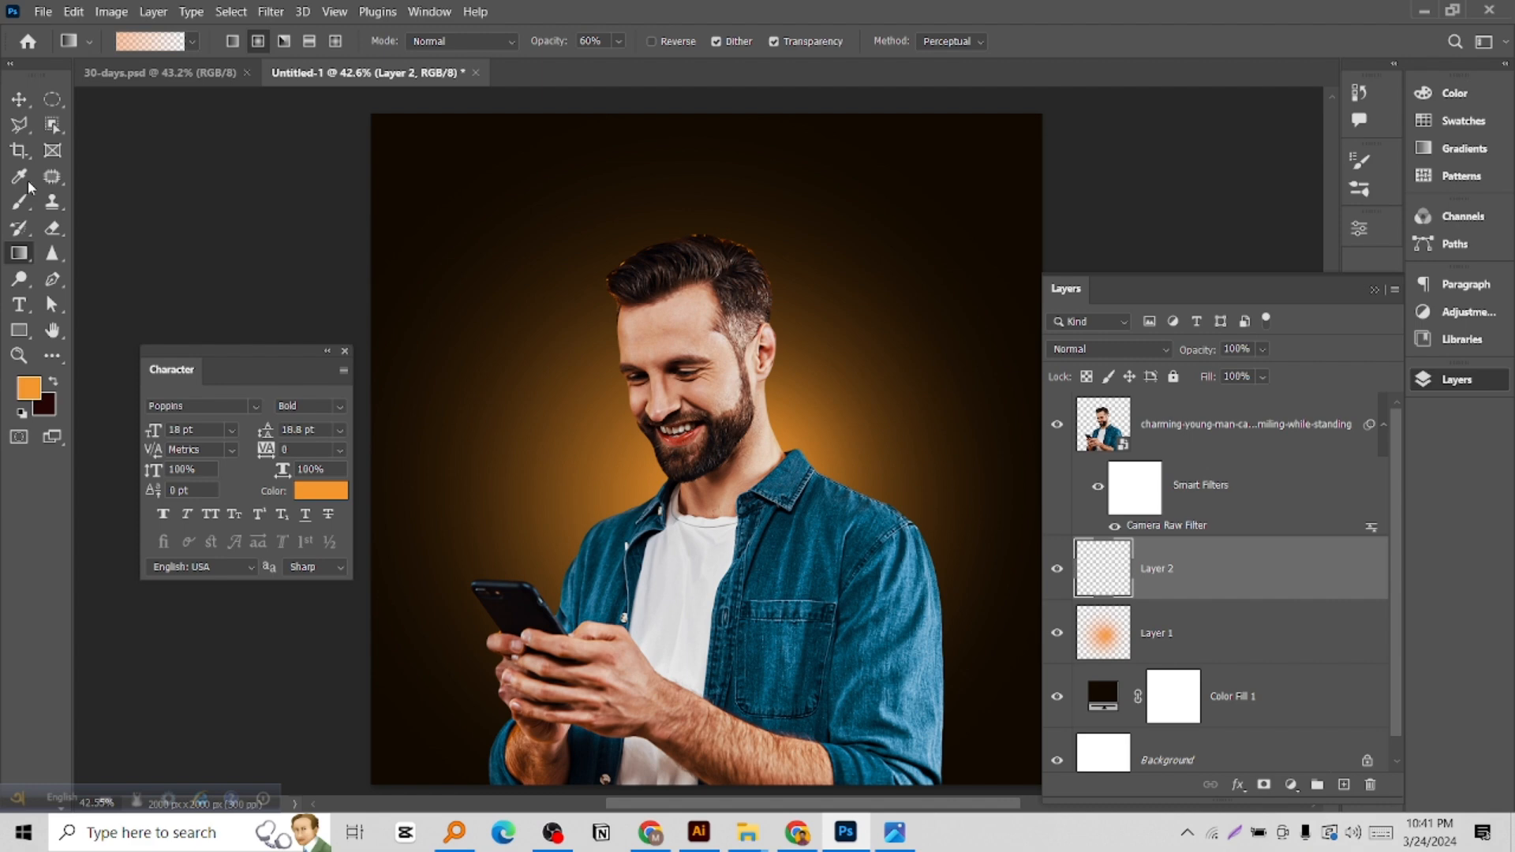
click(29, 386)
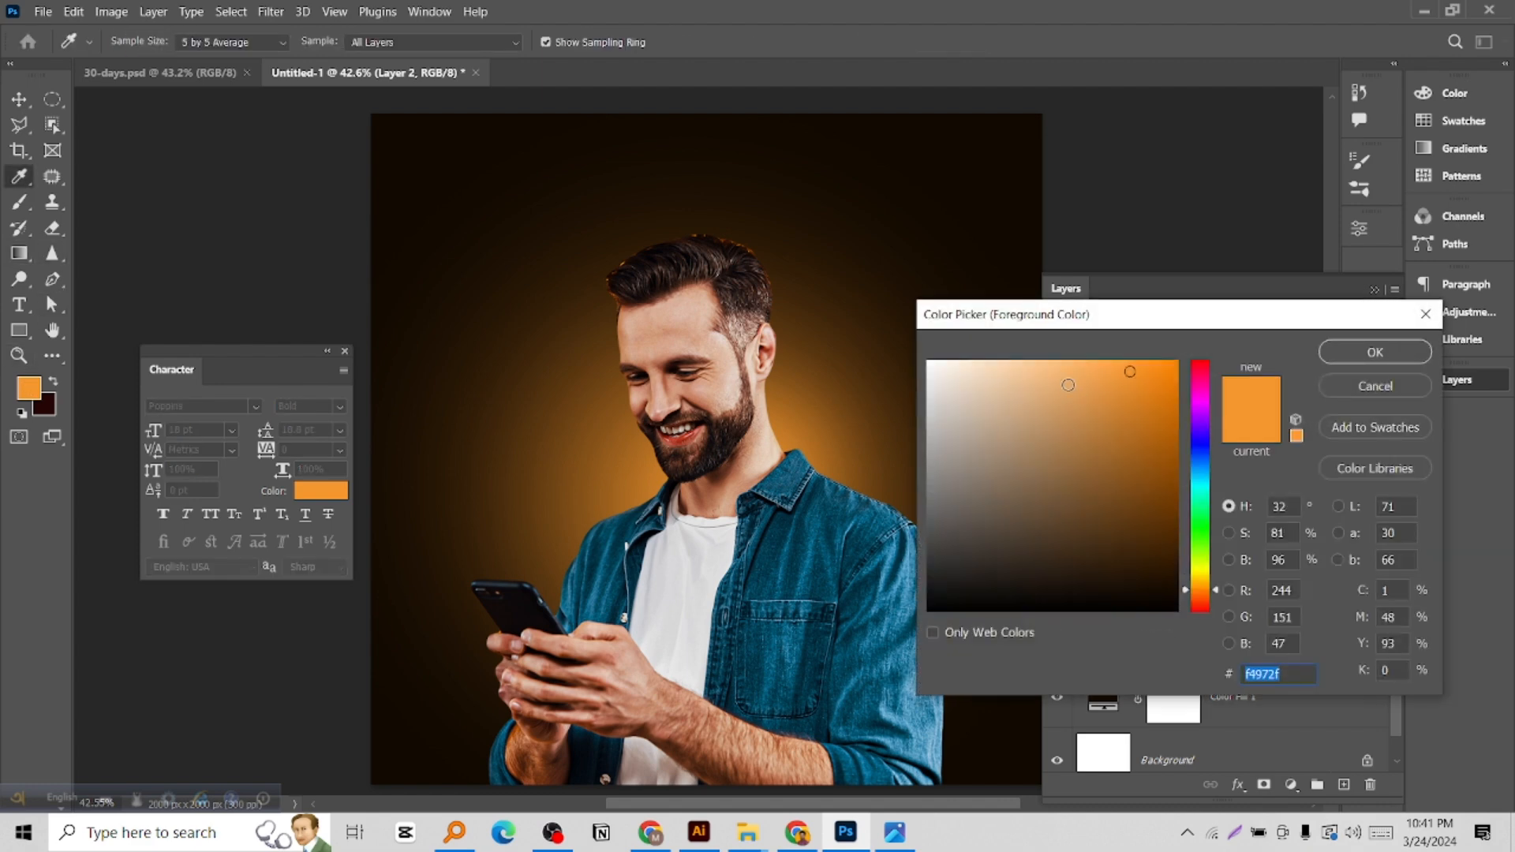
mouse_move(1068, 385)
mouse_down()
mouse_move(1055, 361)
mouse_move(1029, 362)
mouse_up()
click(1375, 353)
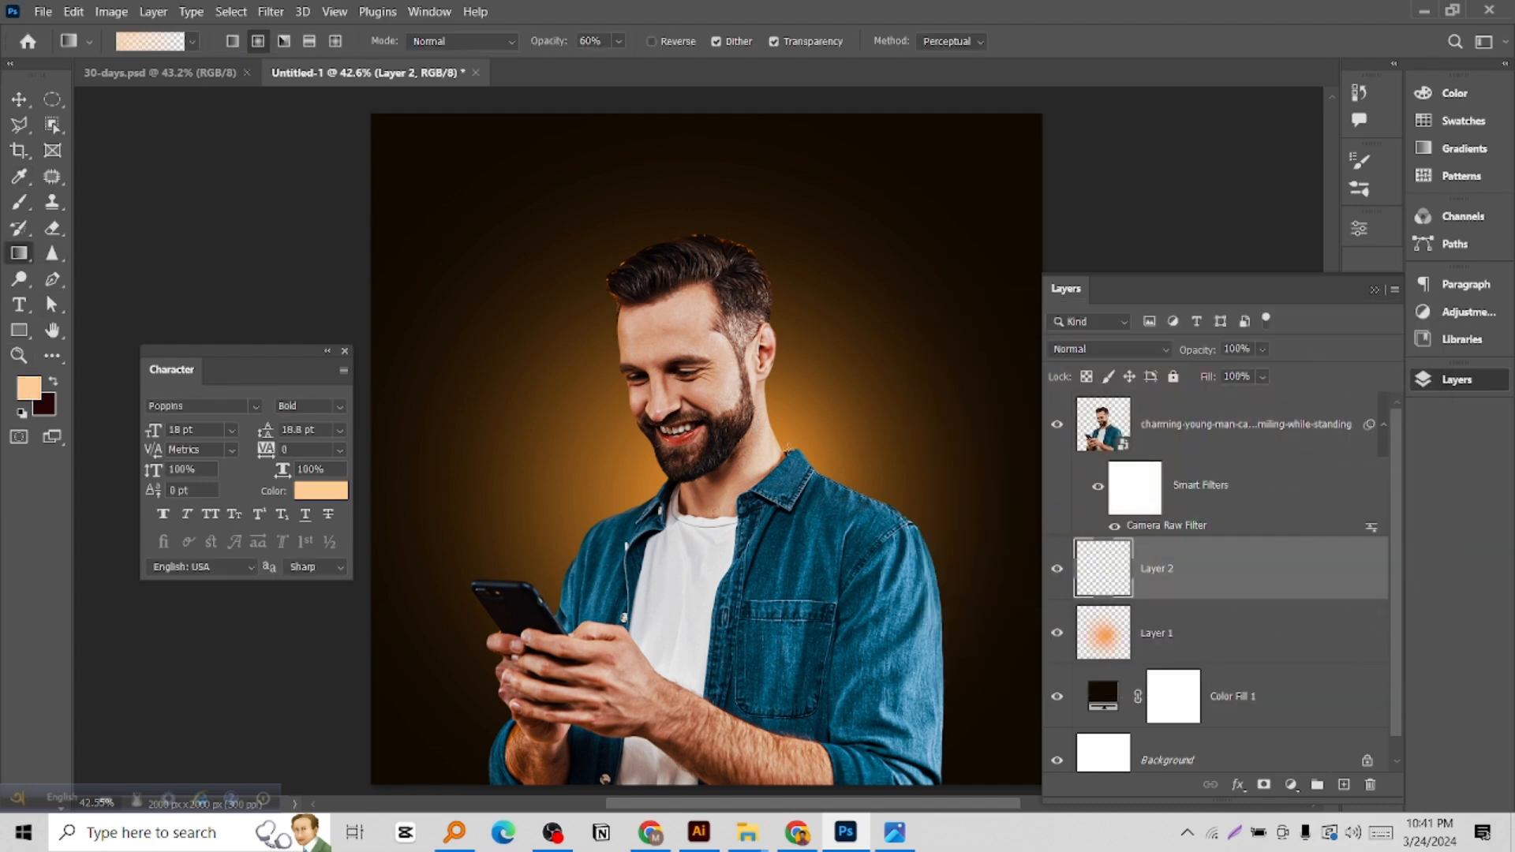
Draw small peach radial gradients on Layer 2 around the man's neck and shoulders to brighten the glow's centre
drag(747, 491, 869, 387)
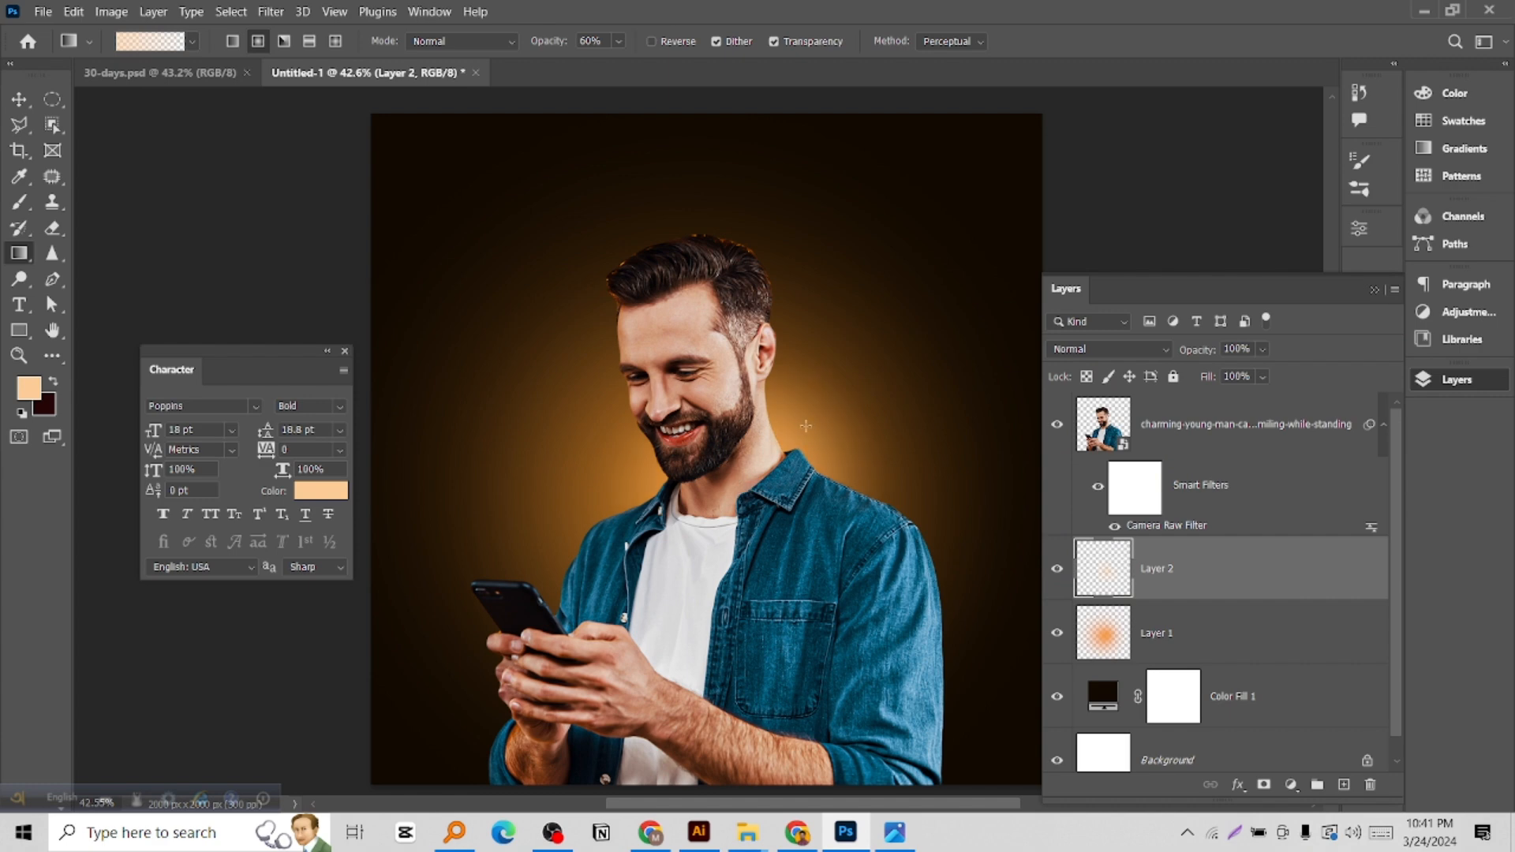
drag(744, 452, 856, 423)
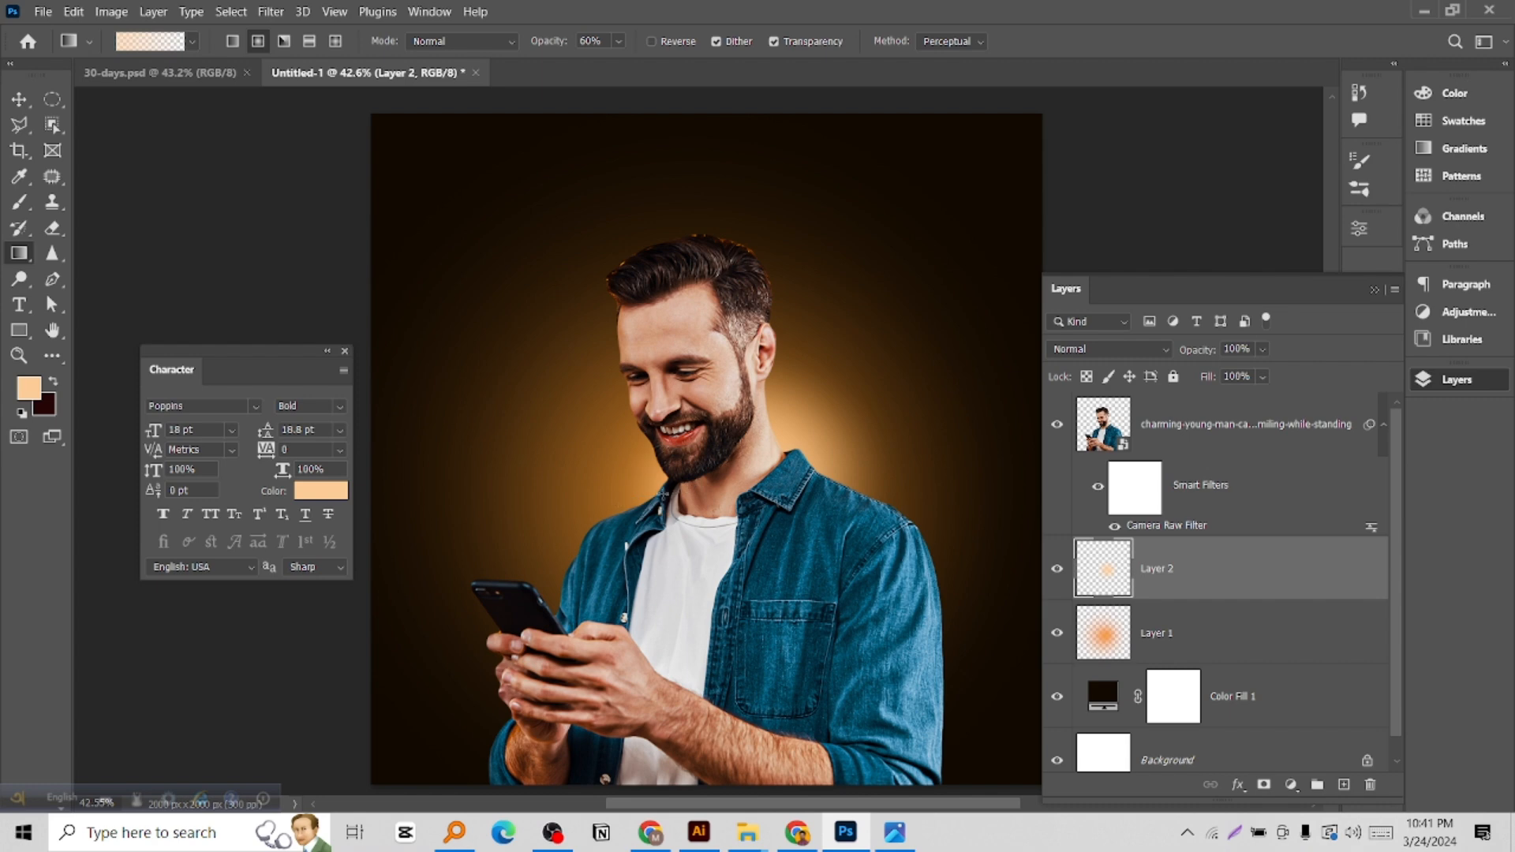
drag(681, 488, 638, 484)
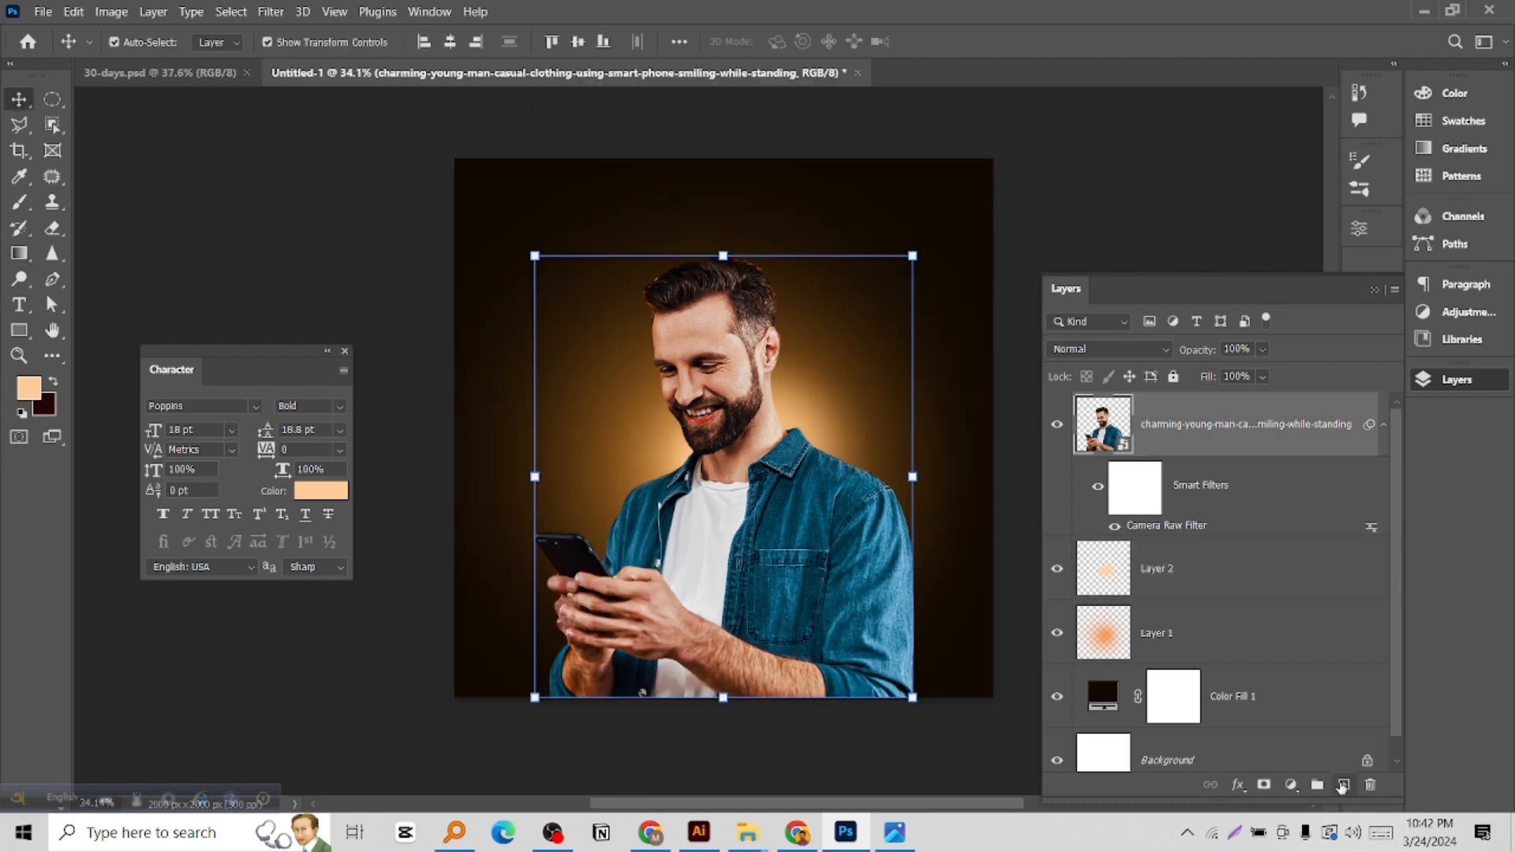
Add a new layer above the man's photo and set the Gradient Tool to a linear gradient
click(1343, 785)
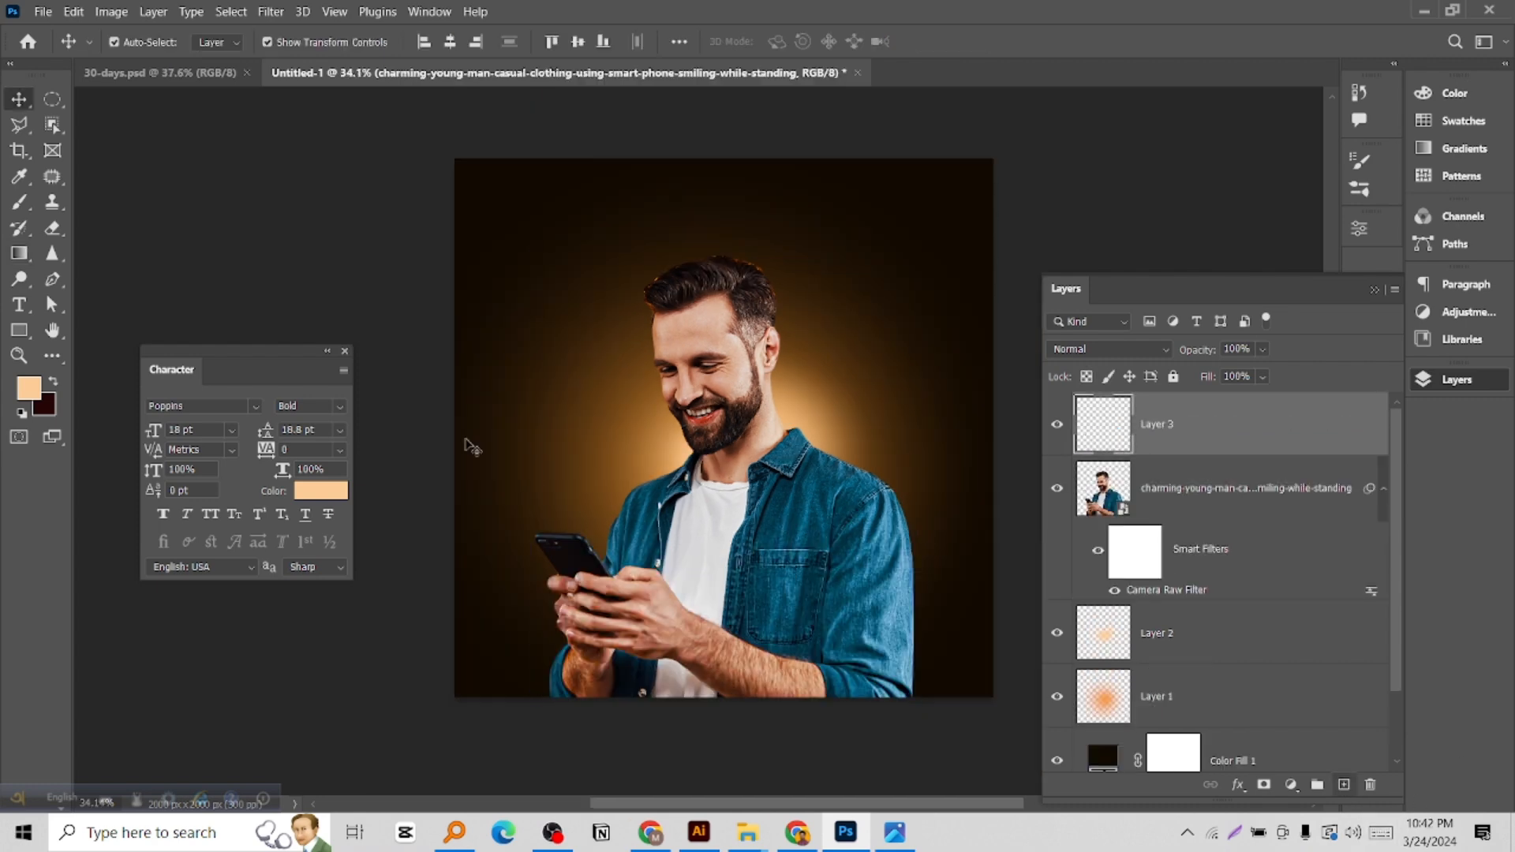
click(17, 203)
click(21, 253)
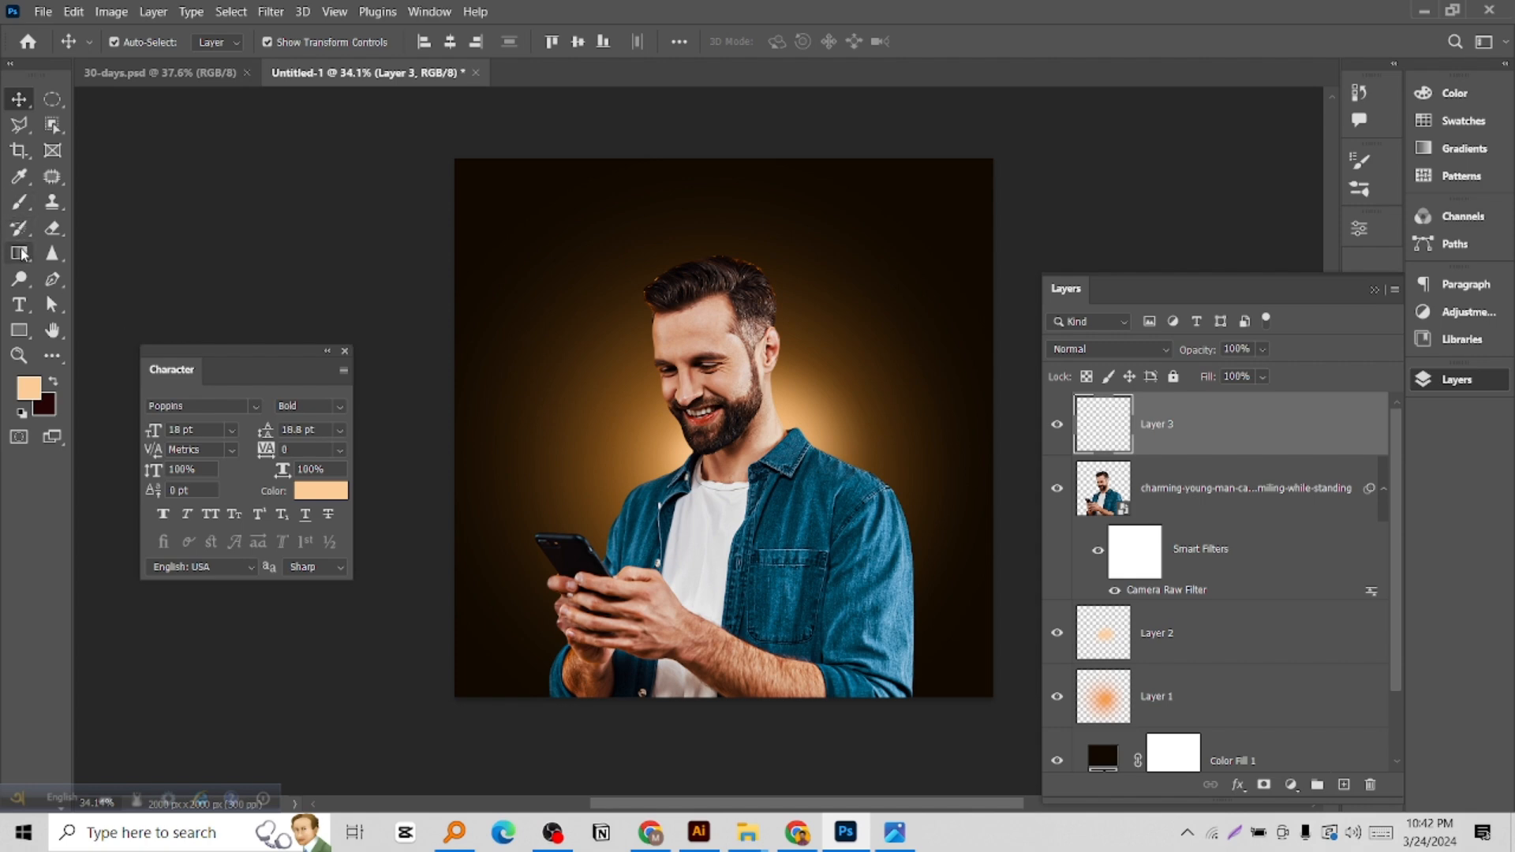
click(21, 254)
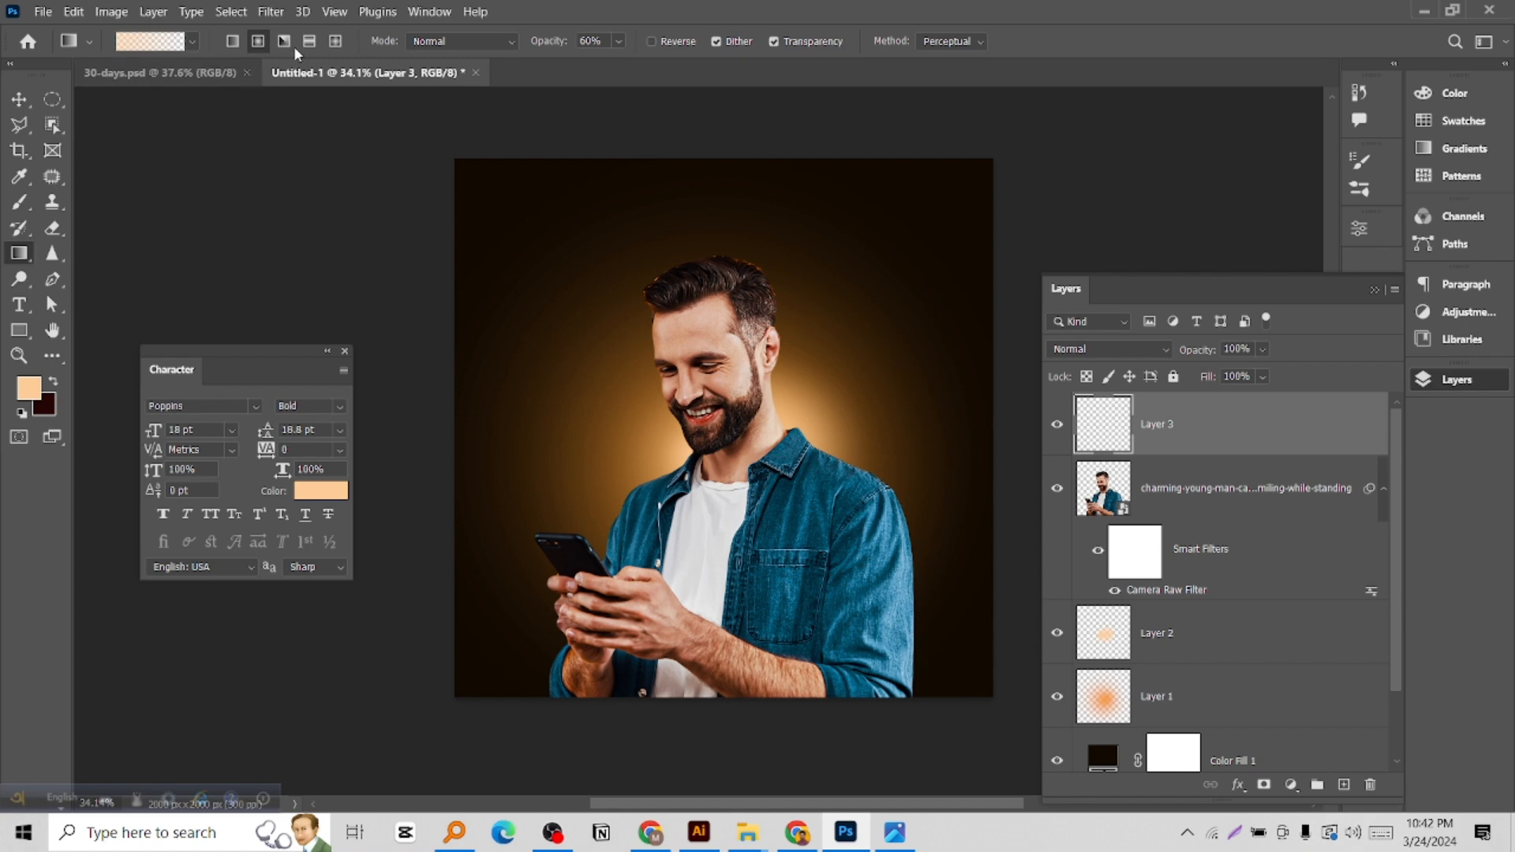
click(234, 41)
Undo a trial peach gradient, sample the dark background colour and draw linear gradients upward from the canvas's bottom edge on Layer 3
drag(528, 668, 787, 456)
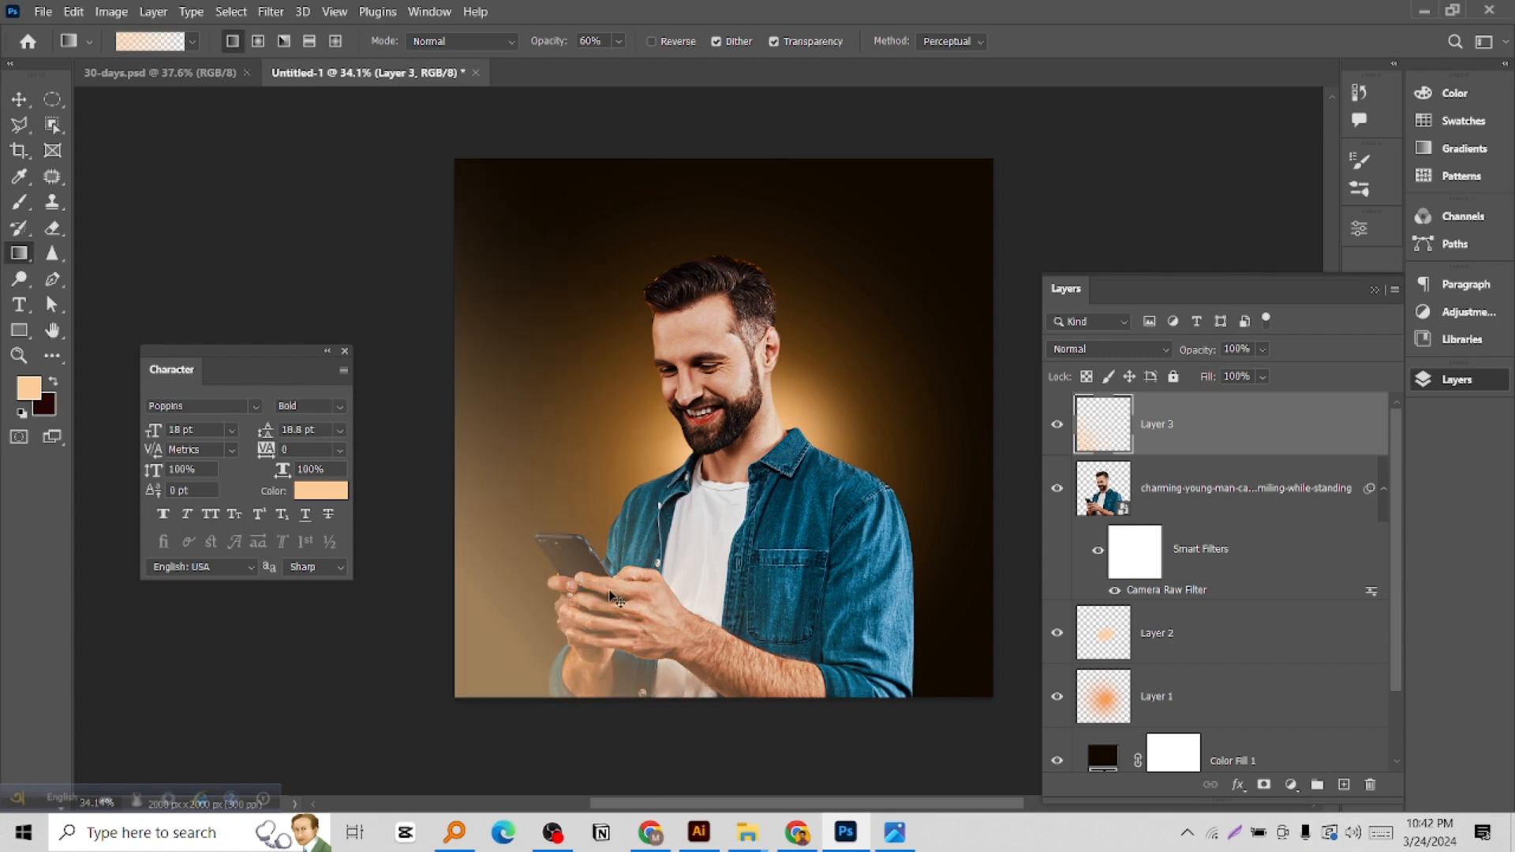
key(ctrl+z)
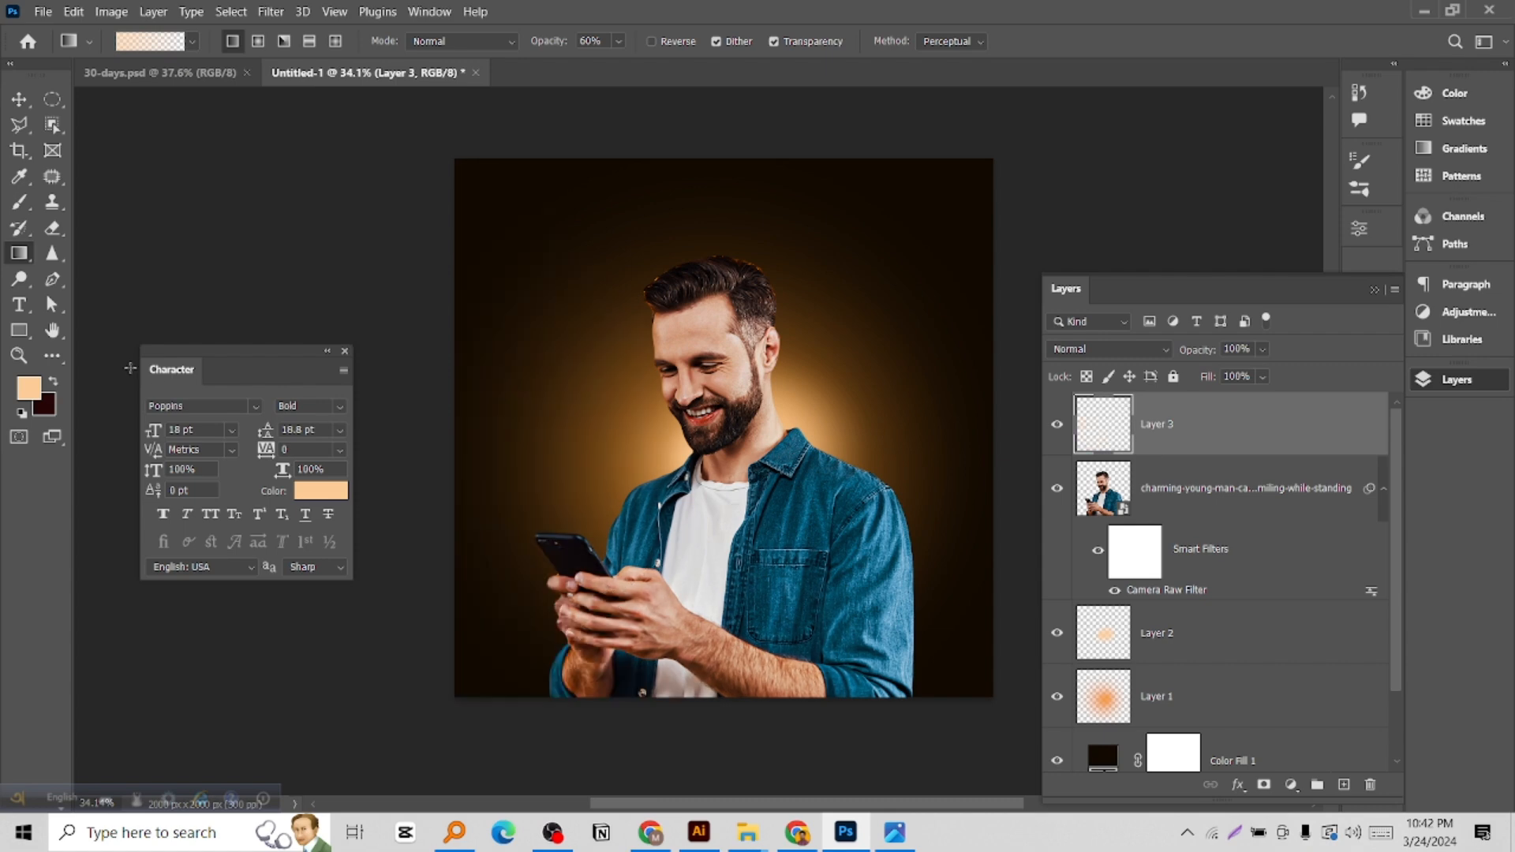
alt+click(484, 170)
drag(527, 697, 683, 512)
drag(718, 686, 744, 501)
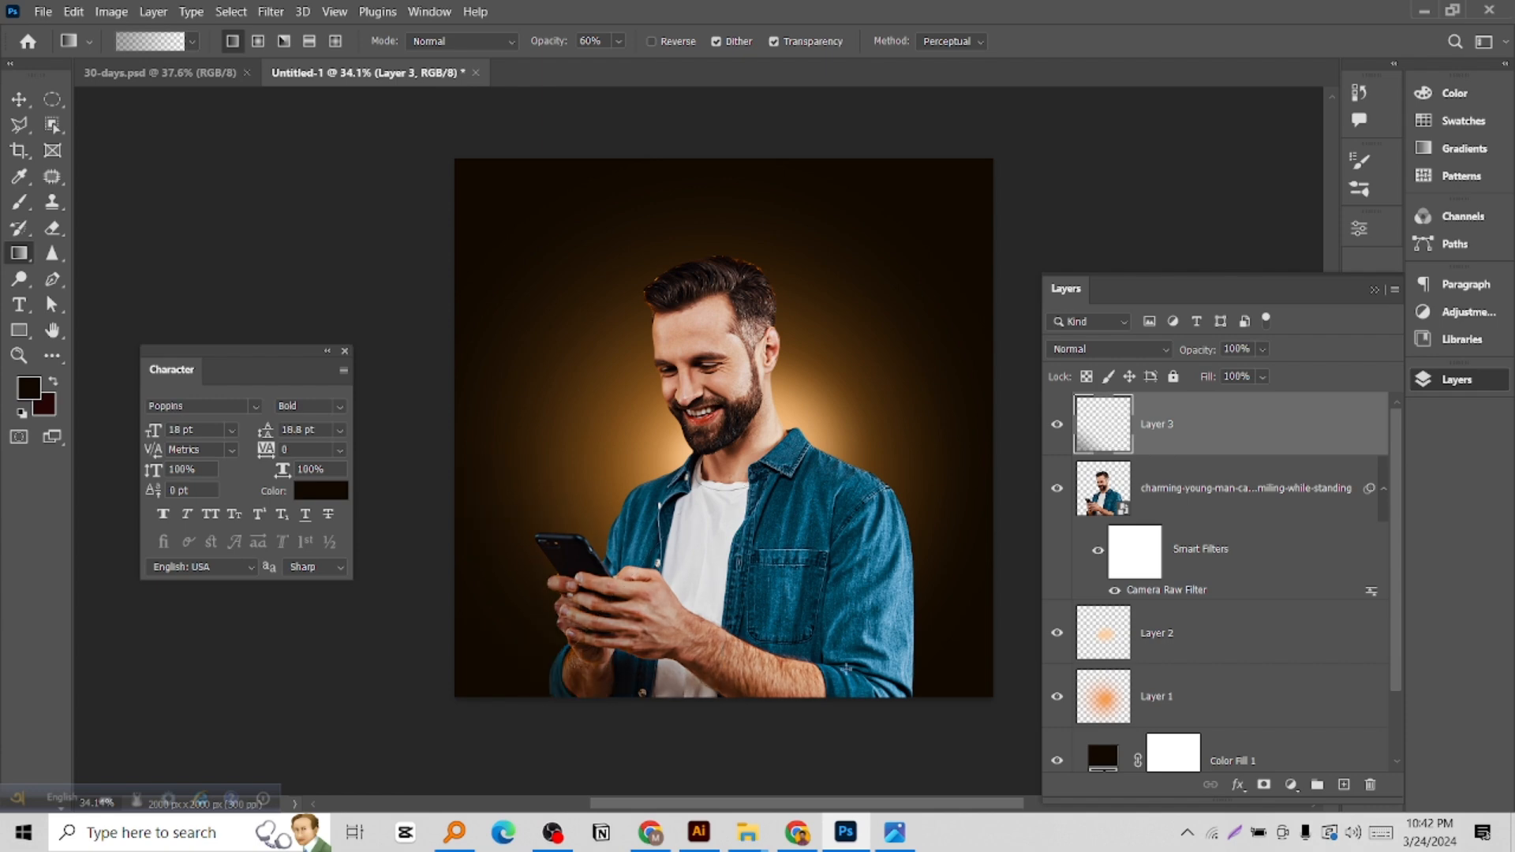
Draw further dark gradients on Layer 3 over the man's arms, hands and lower body, and set the layer's blend mode to Multiply
drag(862, 682, 780, 559)
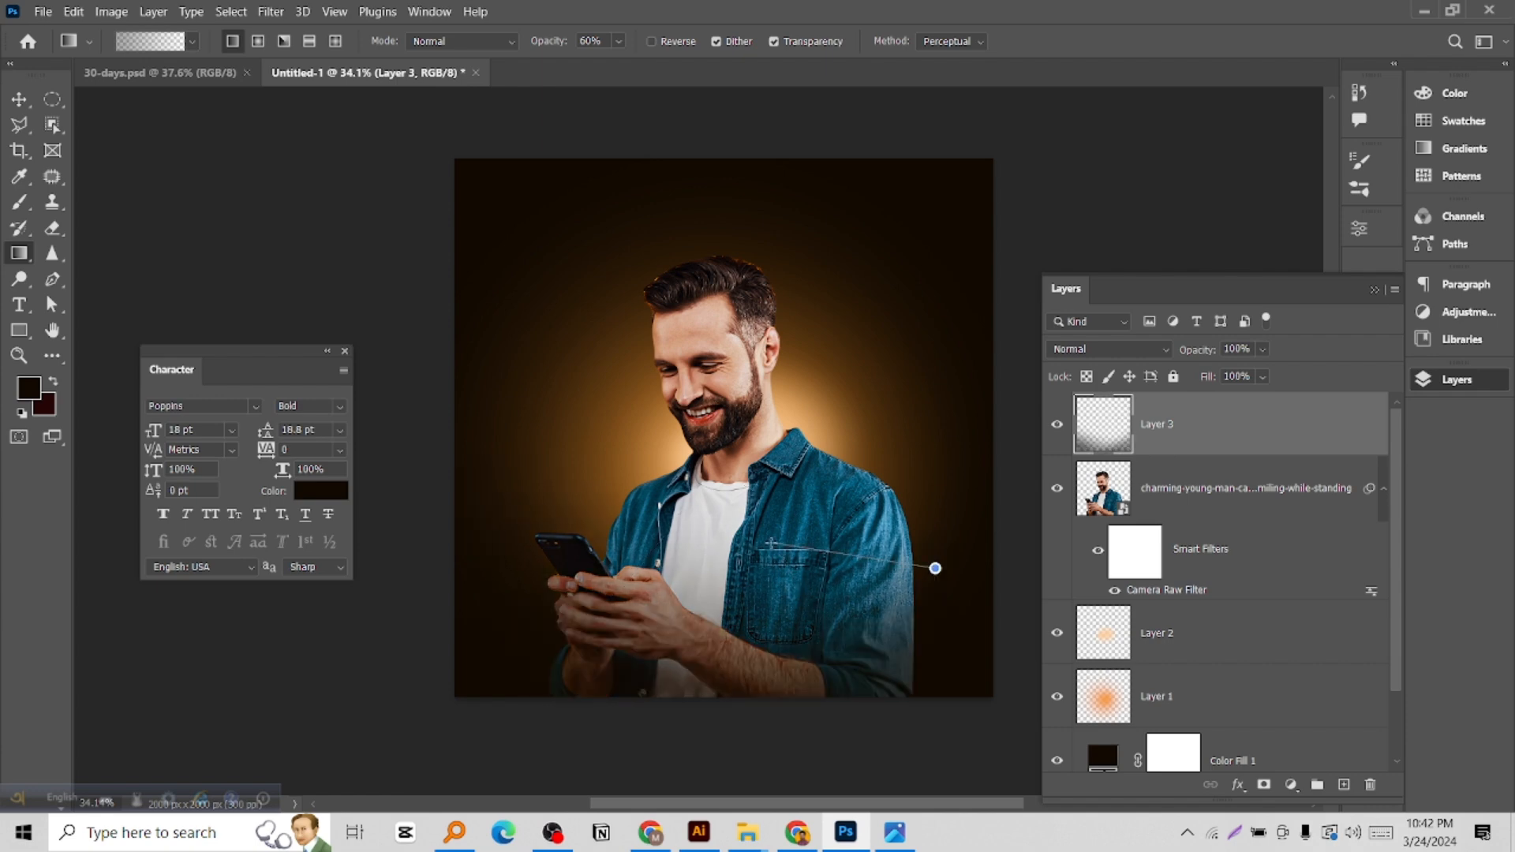
drag(931, 568, 773, 543)
drag(561, 666, 683, 565)
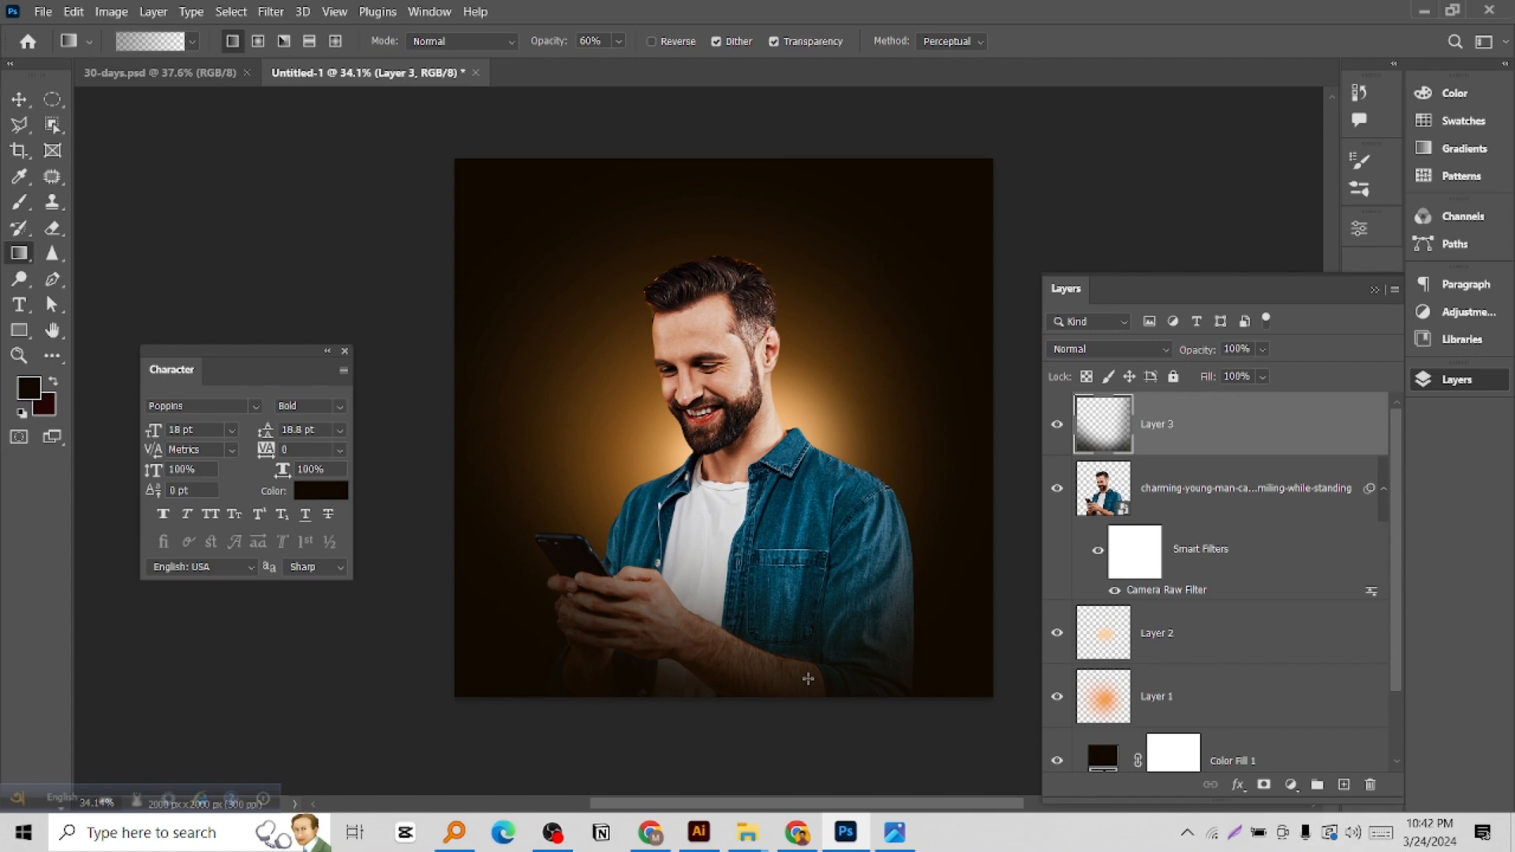
drag(745, 700, 744, 619)
drag(726, 710, 726, 526)
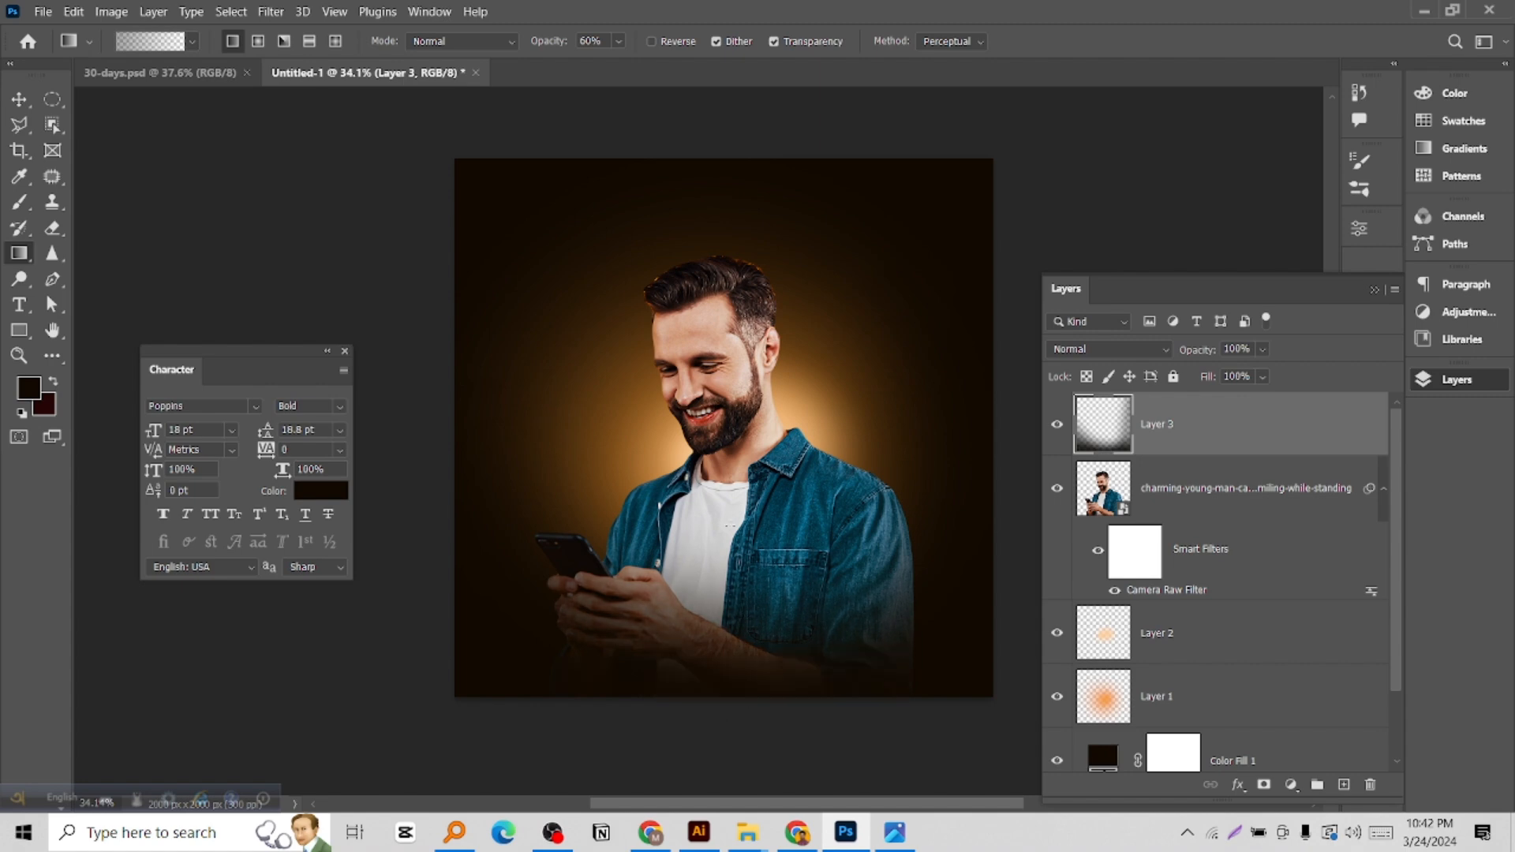
drag(888, 634, 799, 481)
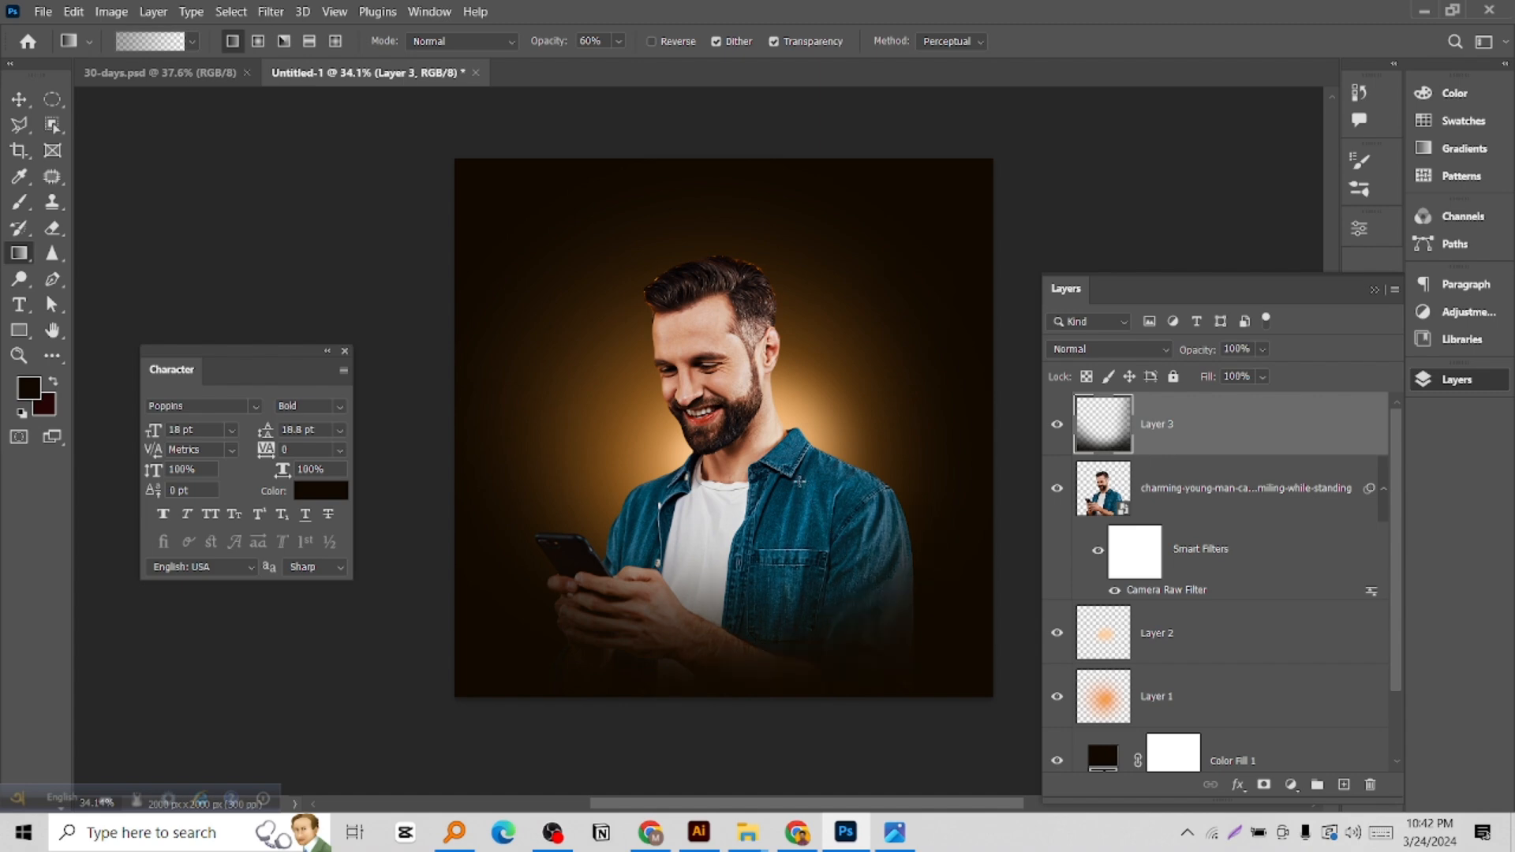
drag(914, 539, 806, 476)
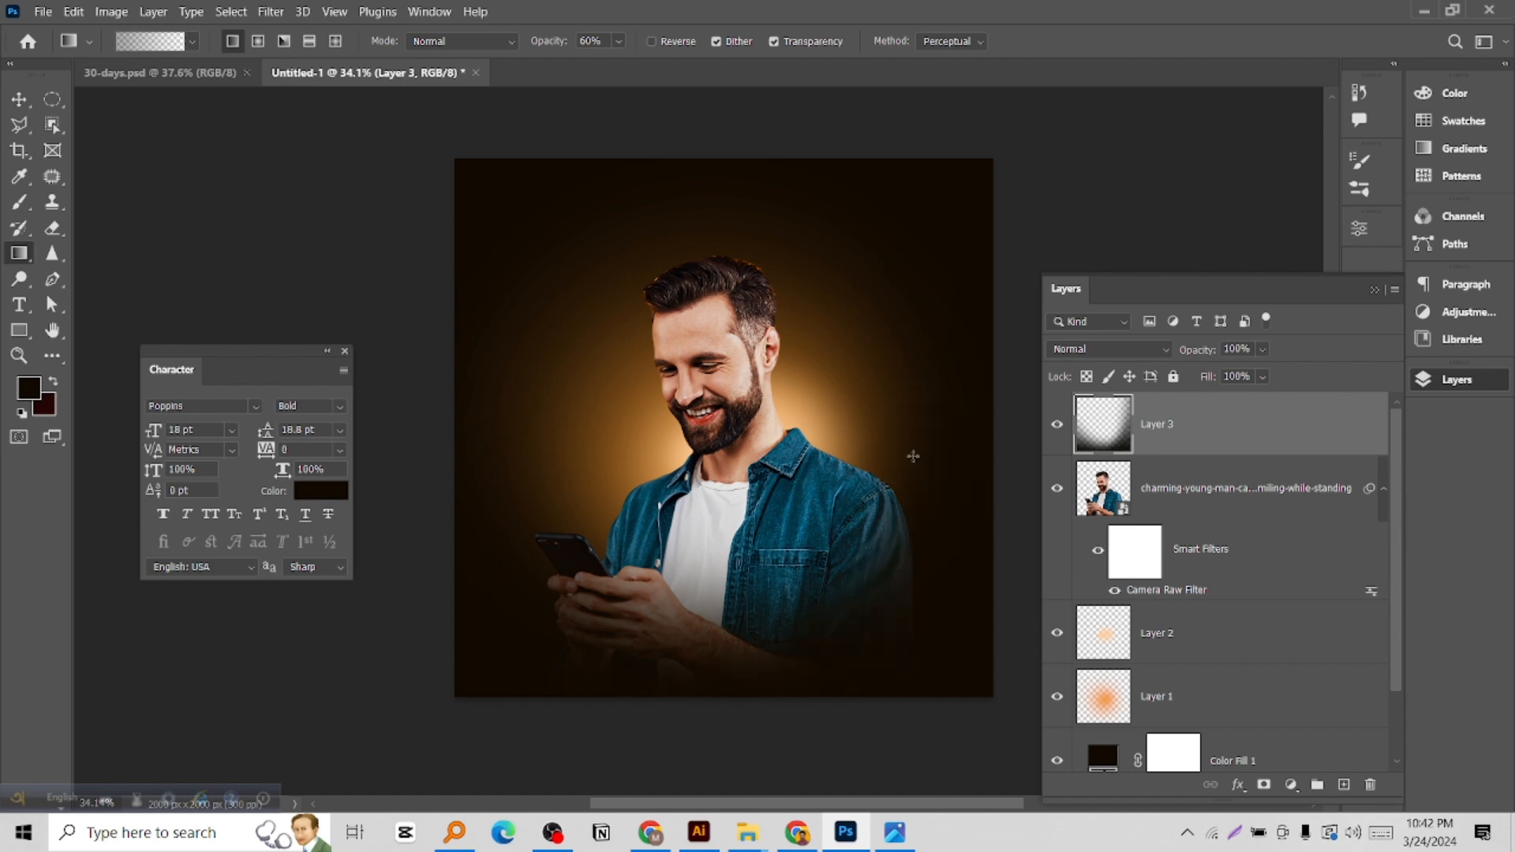
click(1106, 349)
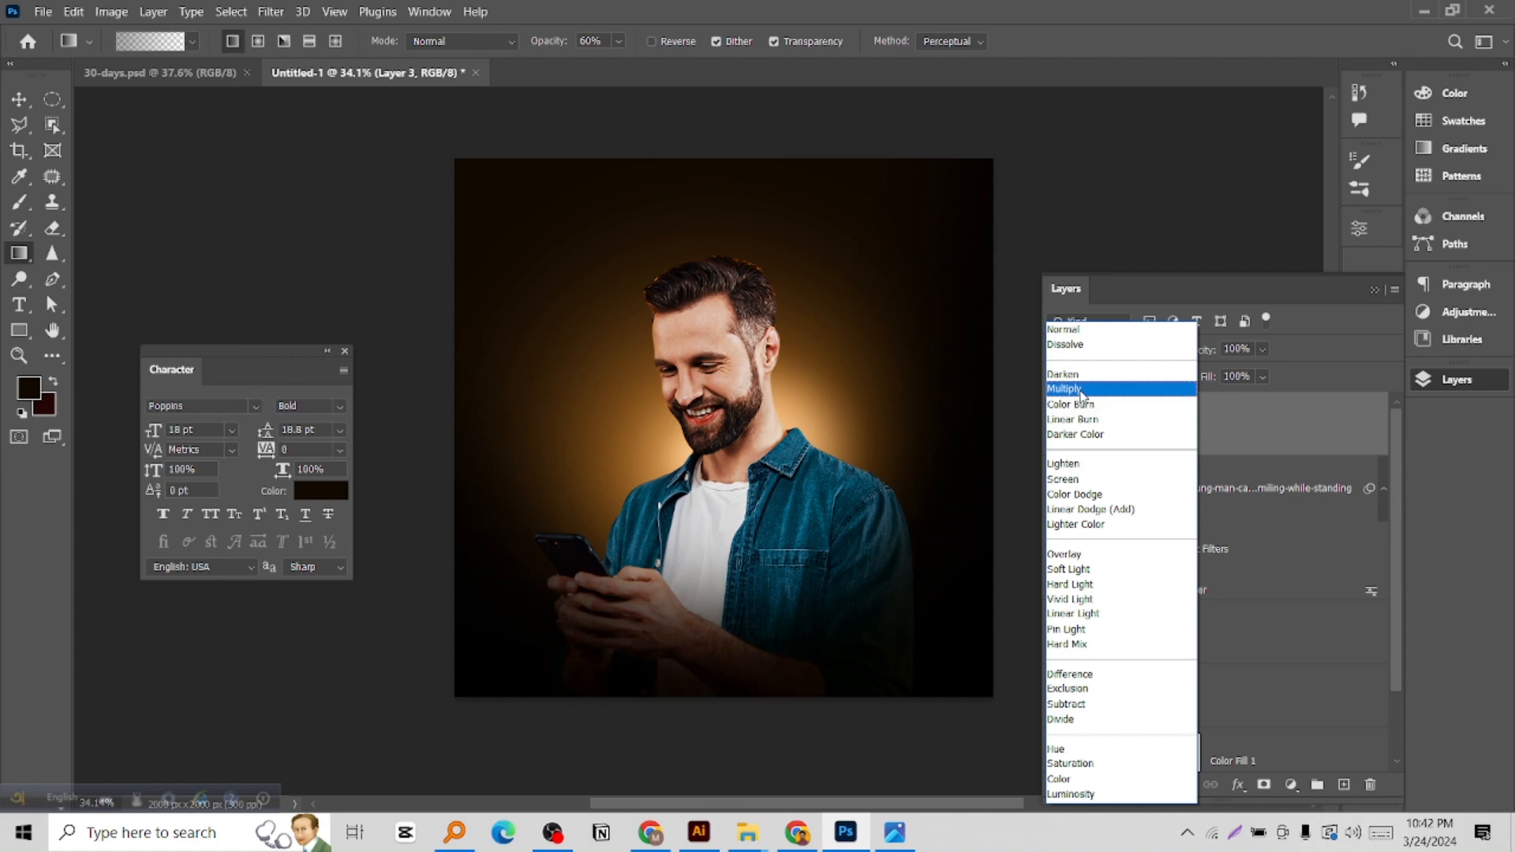
click(1081, 389)
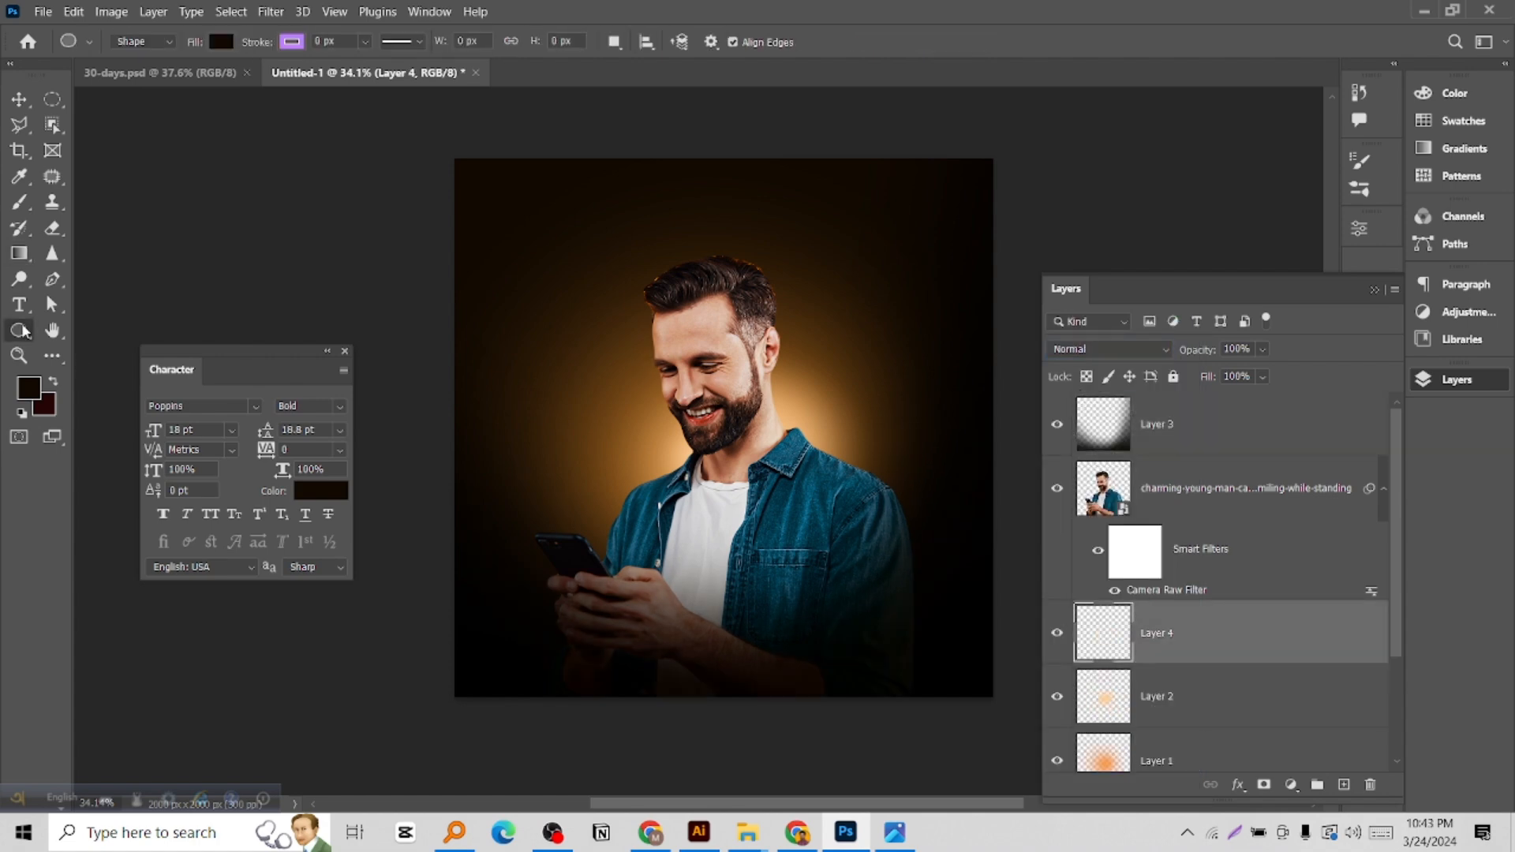
Draw a triangle shape behind the man with the Triangle Tool and fill it with orange
right_click(23, 330)
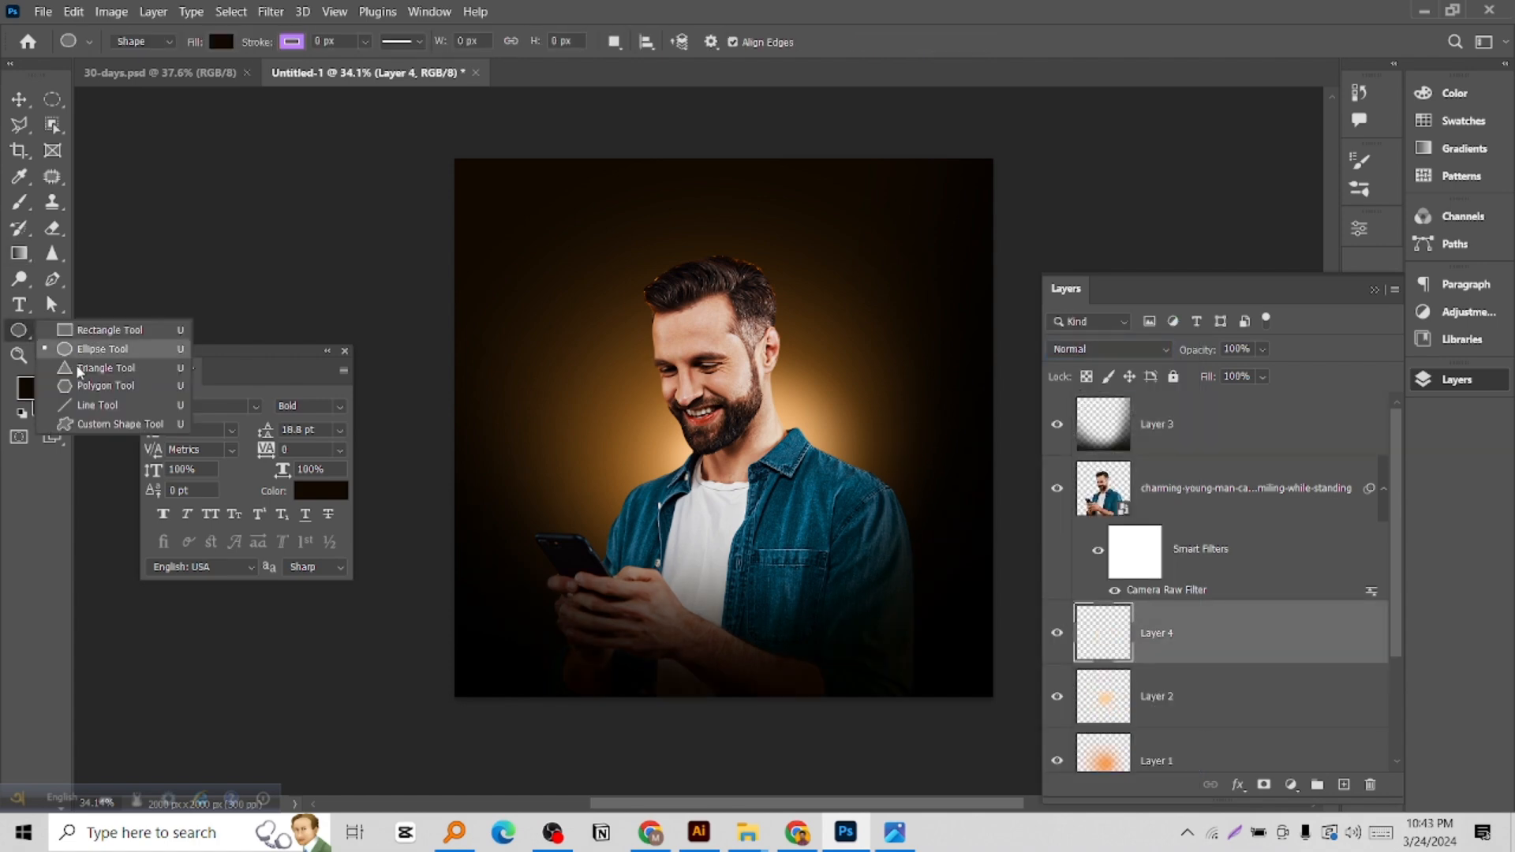
click(83, 368)
drag(576, 233, 613, 428)
click(1130, 426)
click(1082, 531)
Move the orange triangle beside the man's shoulder above the phone
click(19, 100)
click(370, 213)
drag(614, 428, 535, 447)
scroll(610, 427, up, 2)
key(Return)
Duplicate the orange triangle twice and place the downward-pointing copies on either side of the man's head
click(607, 479)
scroll(590, 449, up, 4)
drag(490, 345, 536, 344)
drag(553, 330, 538, 358)
drag(528, 404, 734, 380)
scroll(653, 380, down, 4)
click(485, 347)
drag(1019, 453, 884, 368)
drag(554, 296, 823, 298)
drag(494, 325, 526, 376)
drag(450, 298, 500, 255)
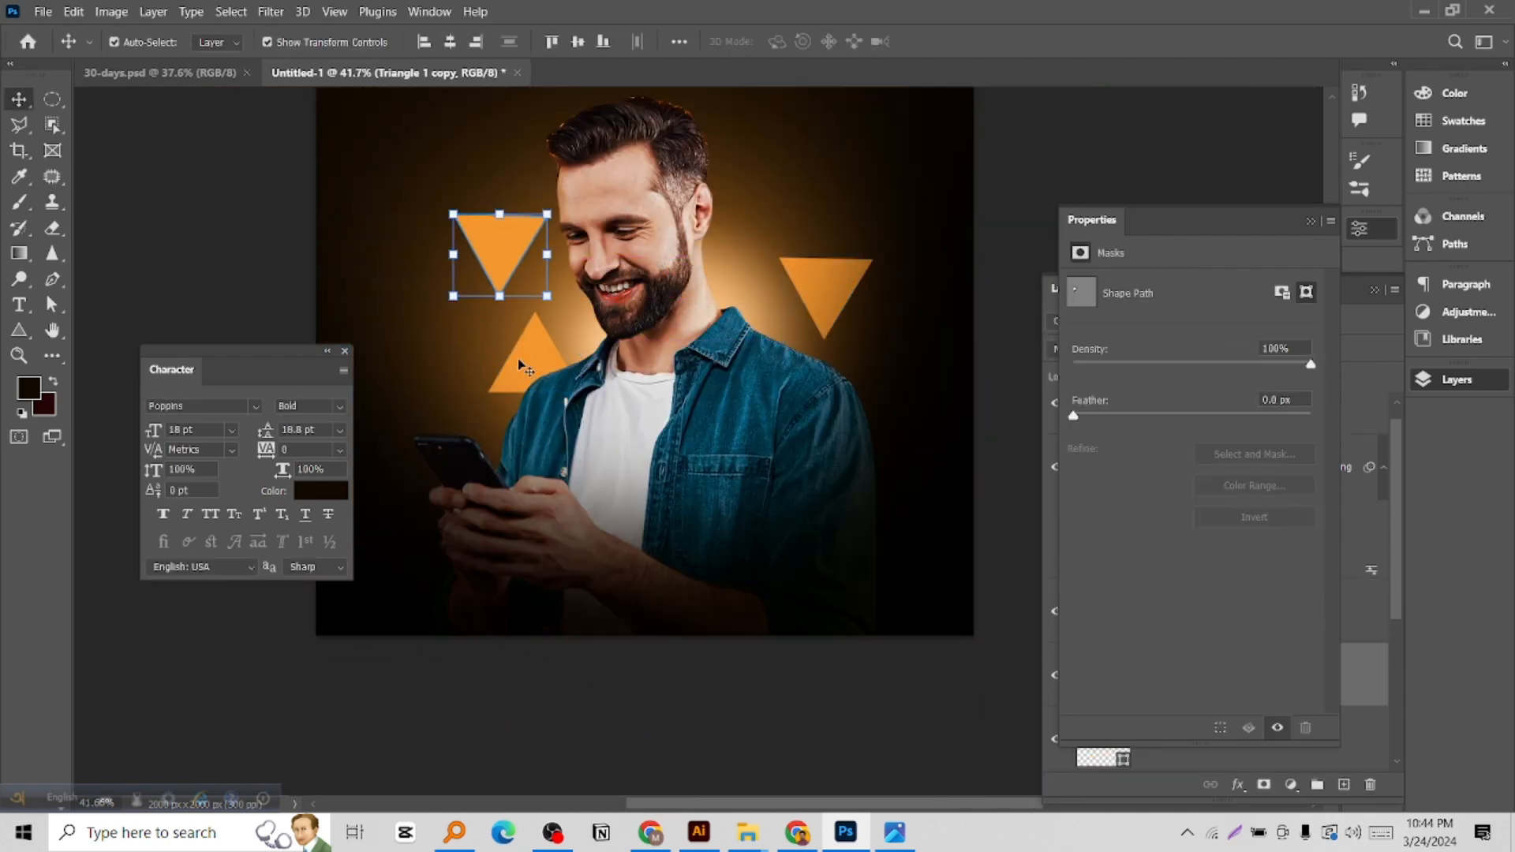
Duplicate the upright triangle, place the copy behind the back of the man's head and rotate it slightly
drag(520, 365, 520, 369)
drag(520, 368, 686, 148)
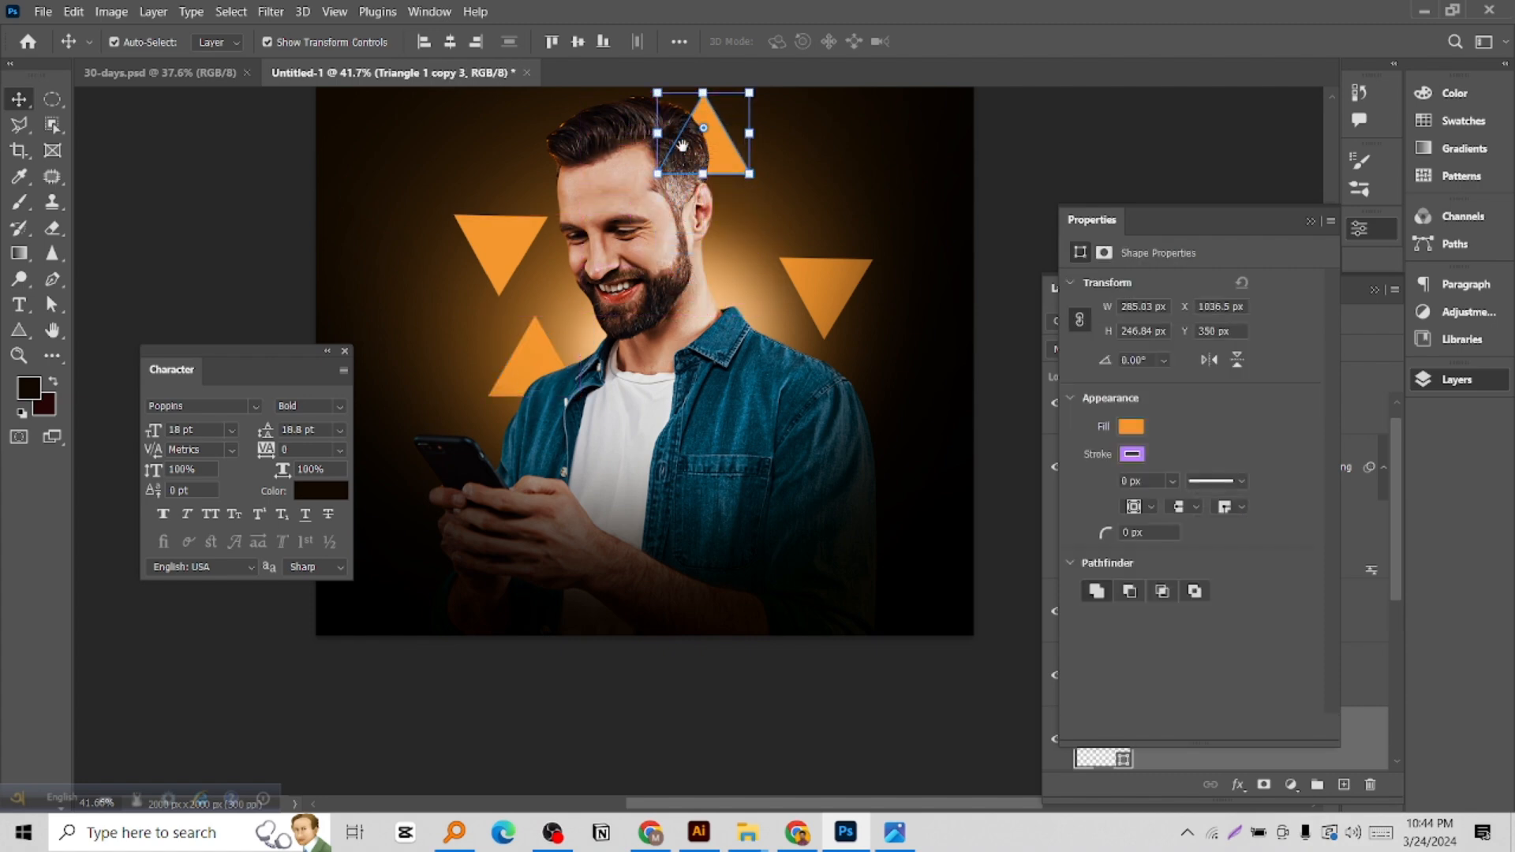
drag(755, 192, 574, 161)
click(977, 41)
click(1028, 181)
Undo the trial move on the canvas and hide the dark gradient layer, Layer 3
drag(830, 316, 832, 255)
key(ctrl+z)
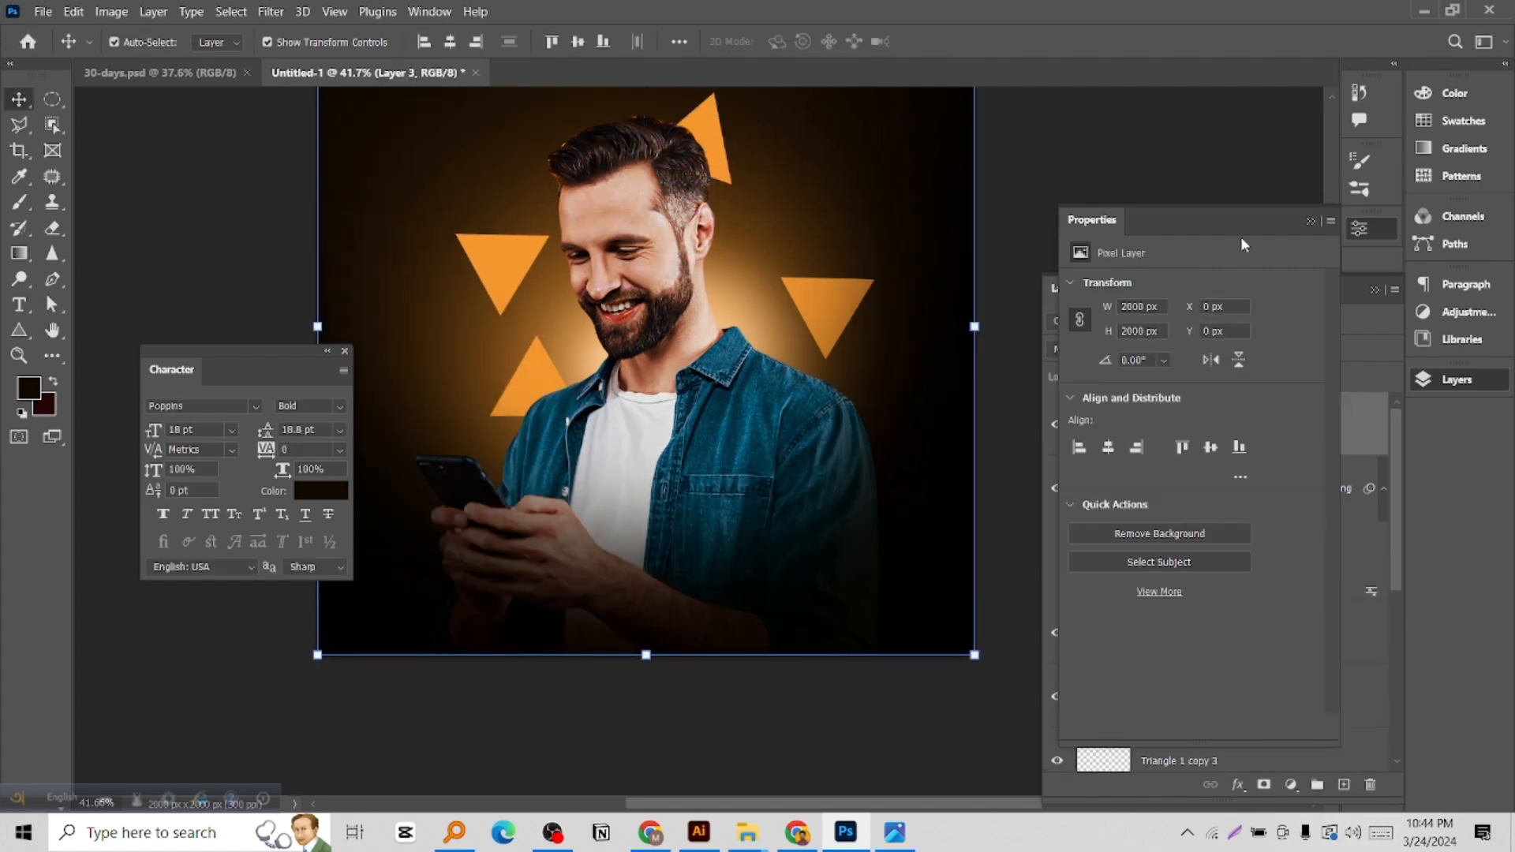
click(1310, 222)
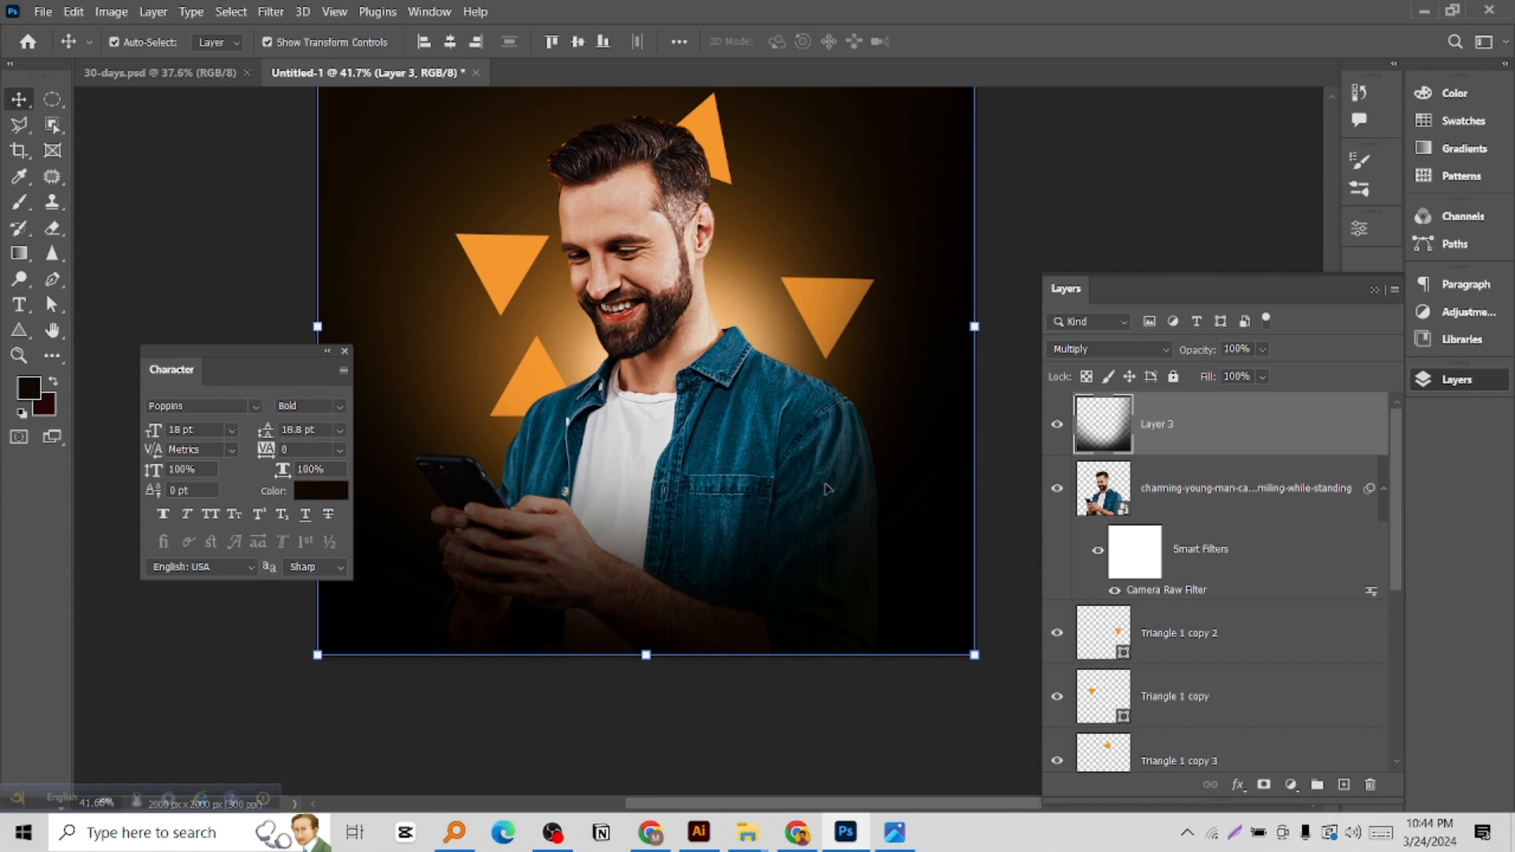
drag(794, 482, 824, 501)
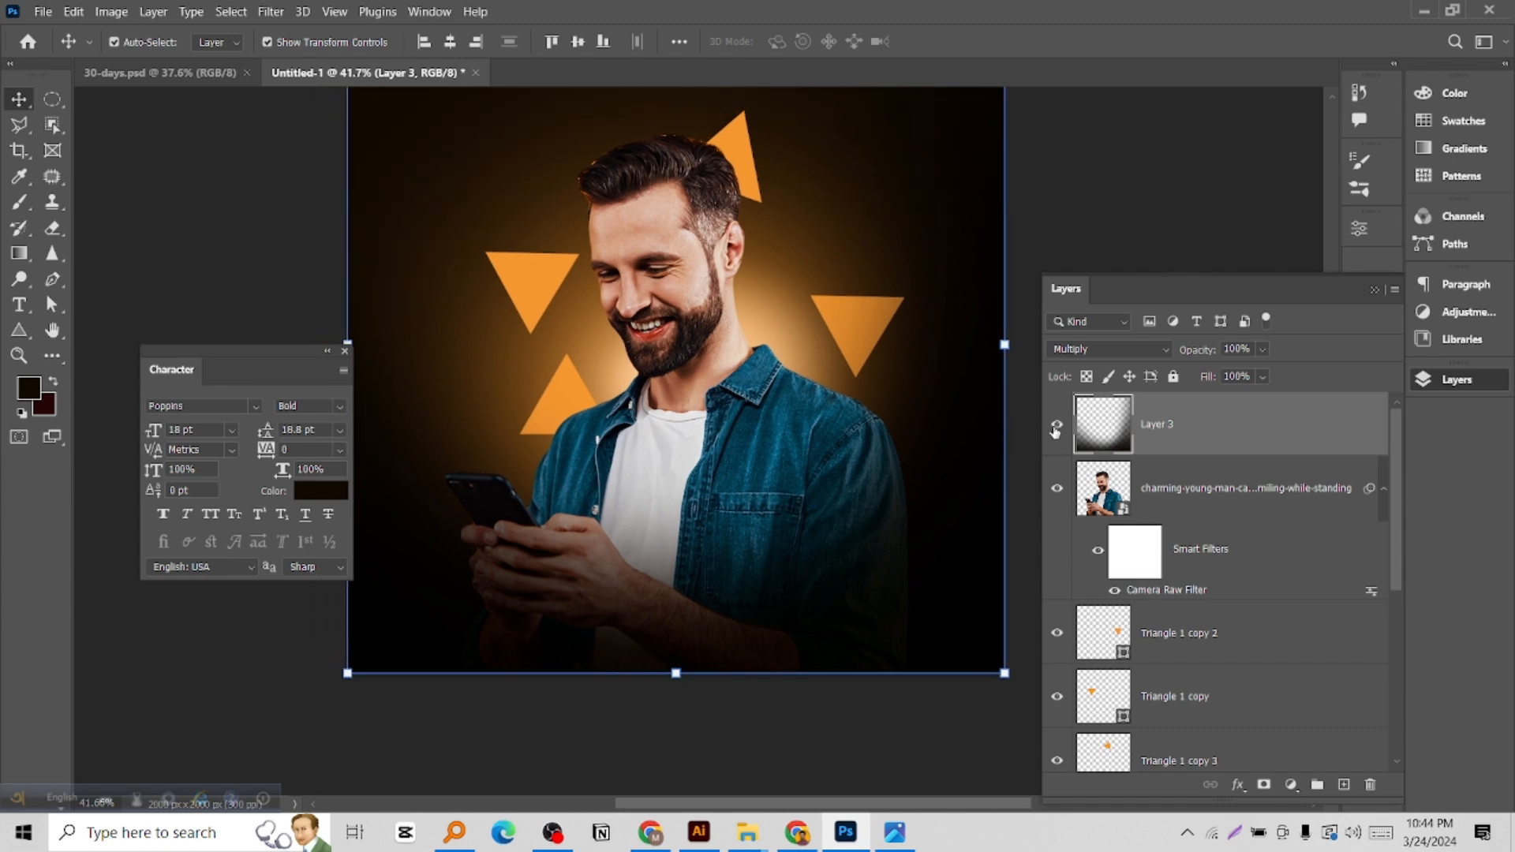
click(1057, 426)
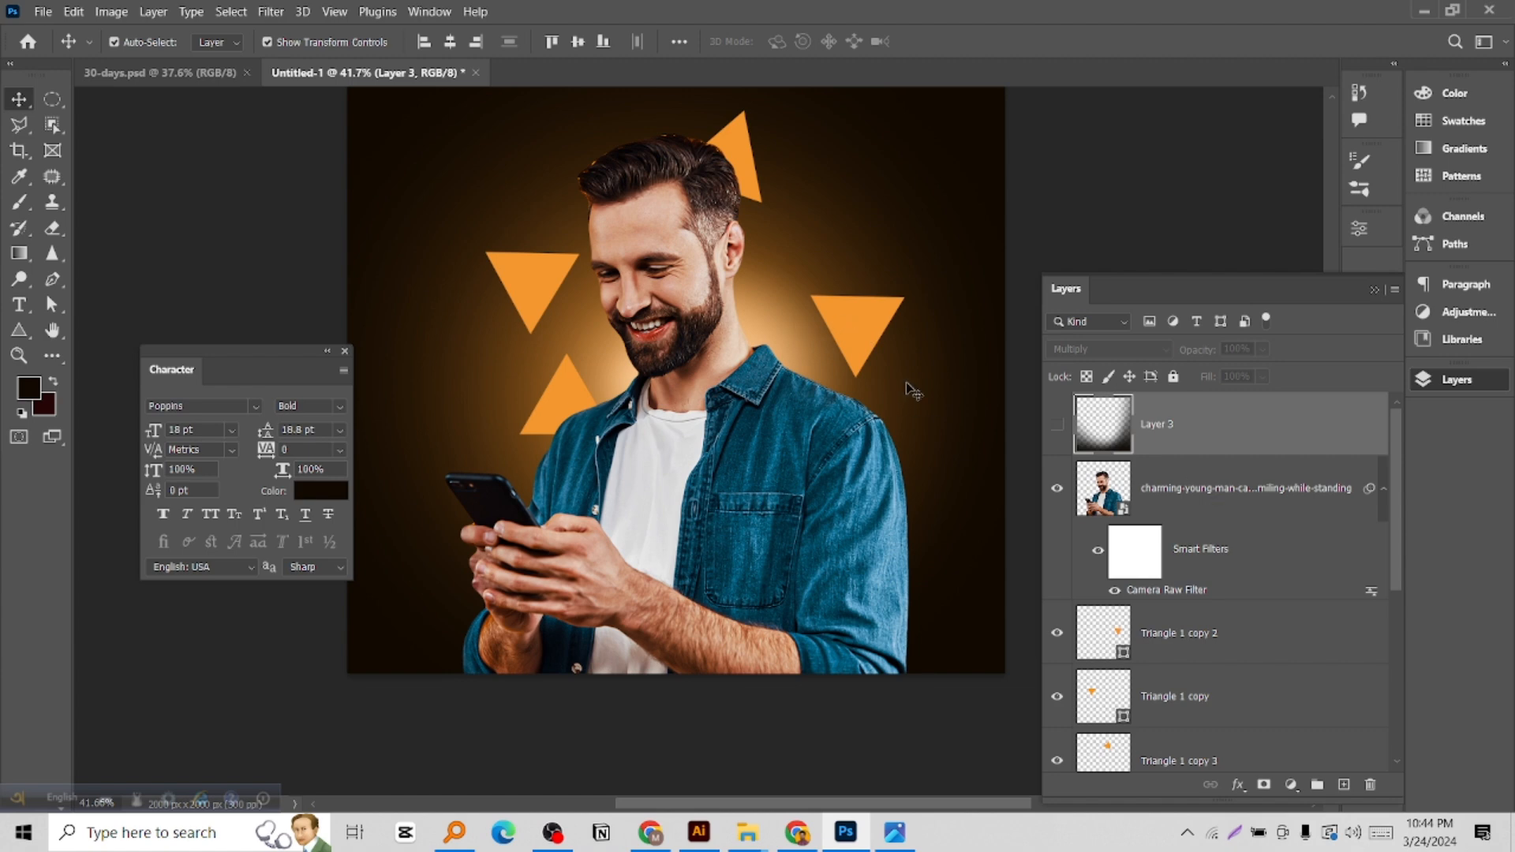
Place a copy of the downward-pointing triangle partly behind the man's neck and shift the outer one slightly upward
drag(868, 341, 750, 356)
click(862, 317)
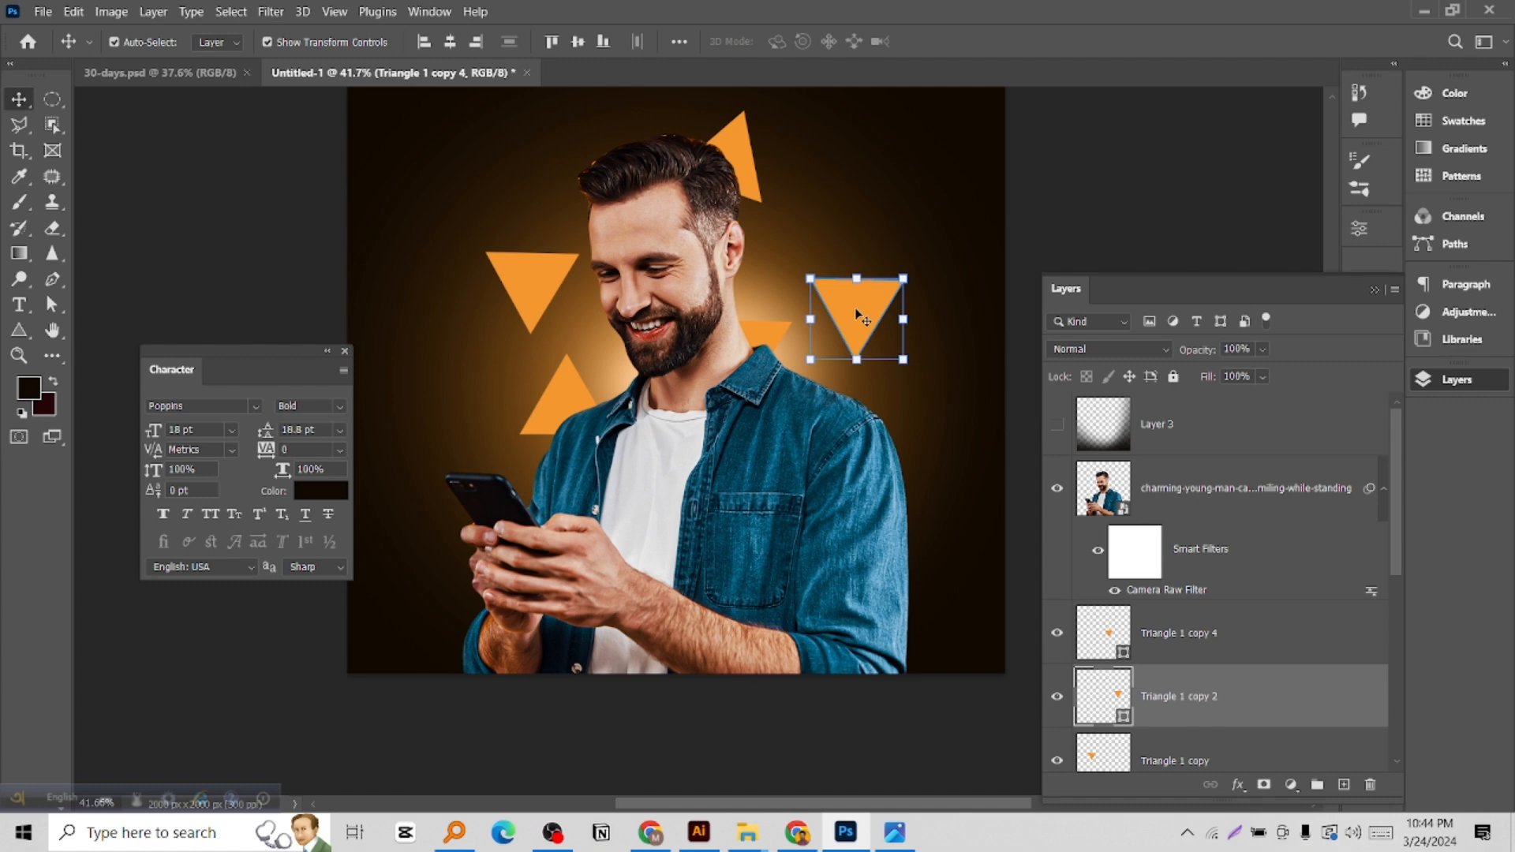
click(1079, 203)
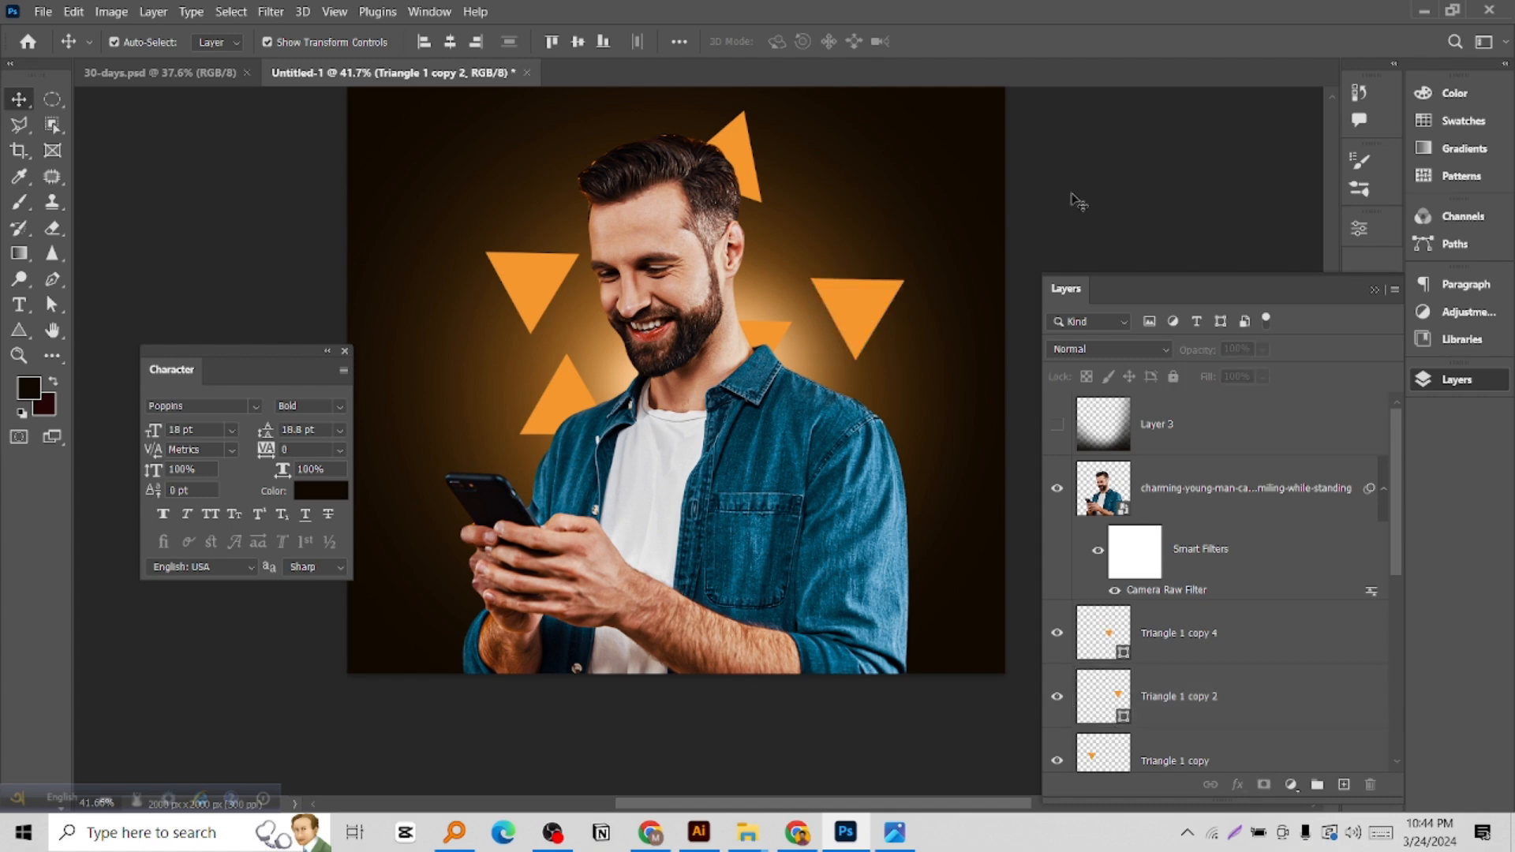
Group all five triangle layers, from Triangle 1 copy 4 down to Triangle 1
click(1198, 643)
scroll(1198, 643, down, 4)
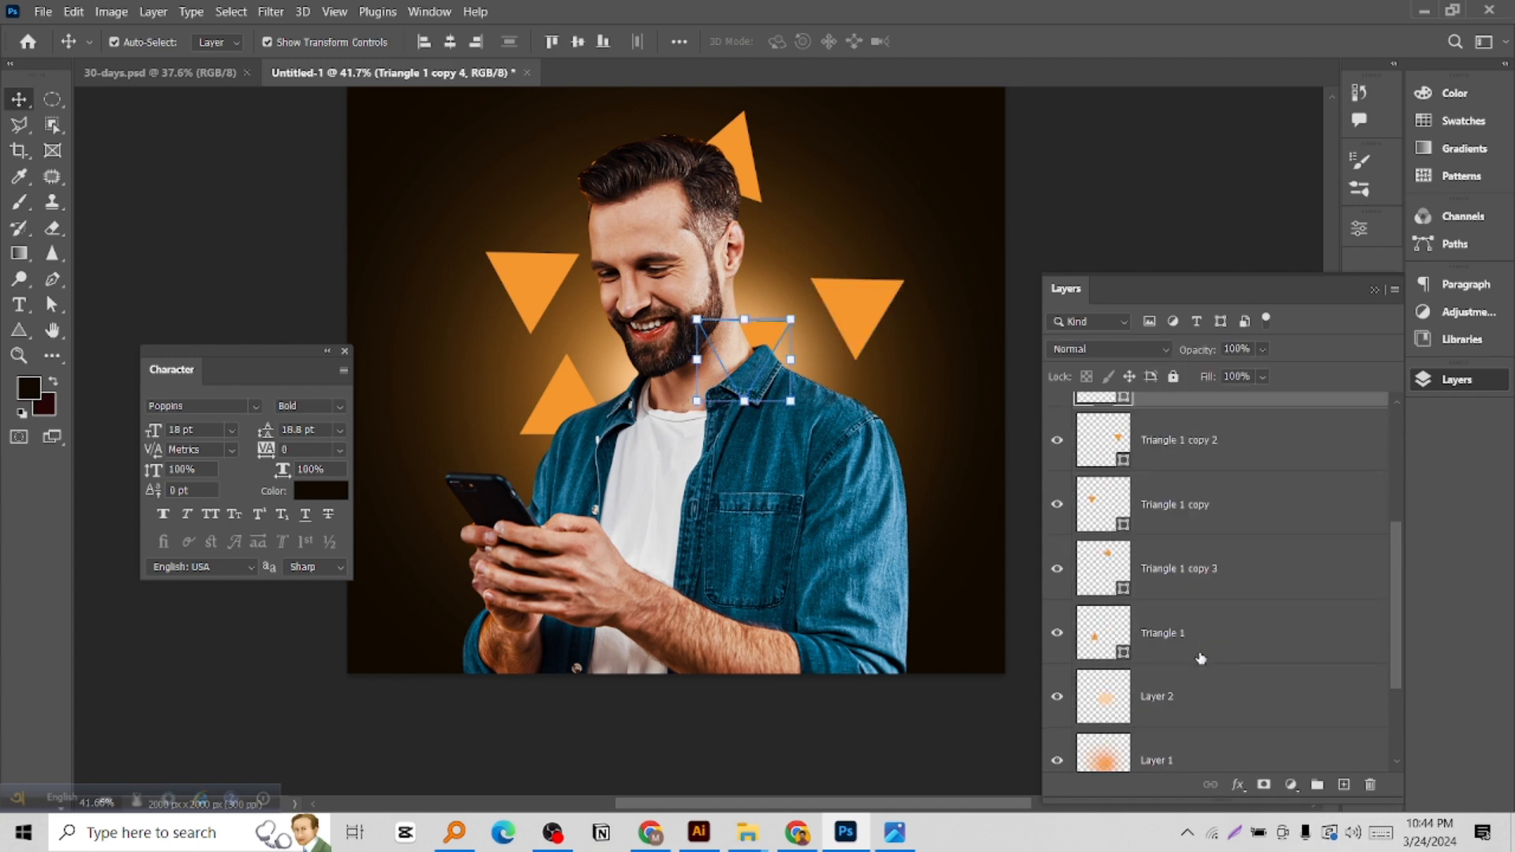
shift+click(1205, 646)
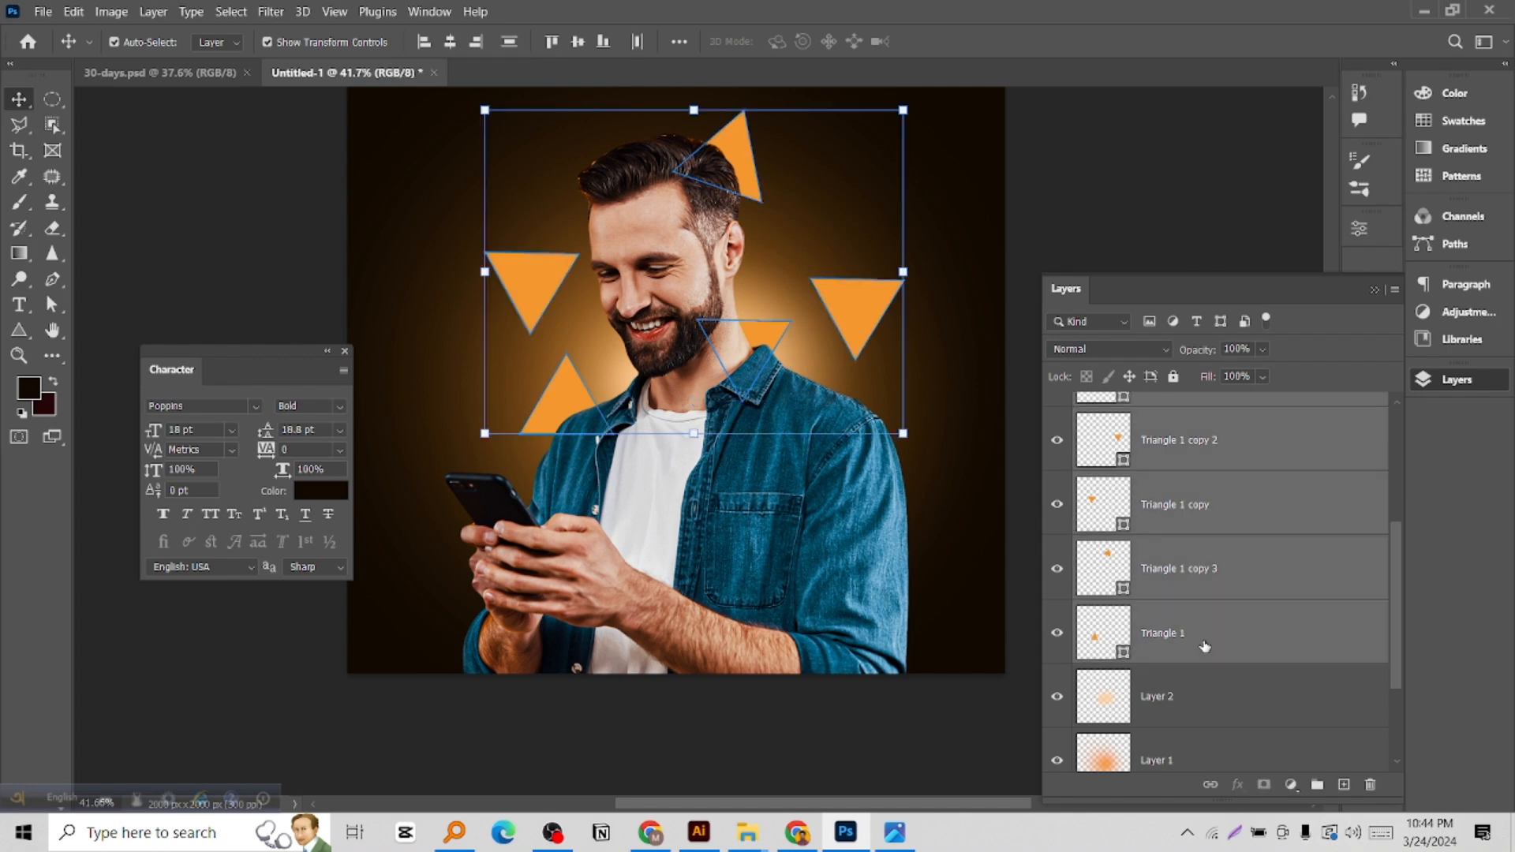
key(ctrl+g)
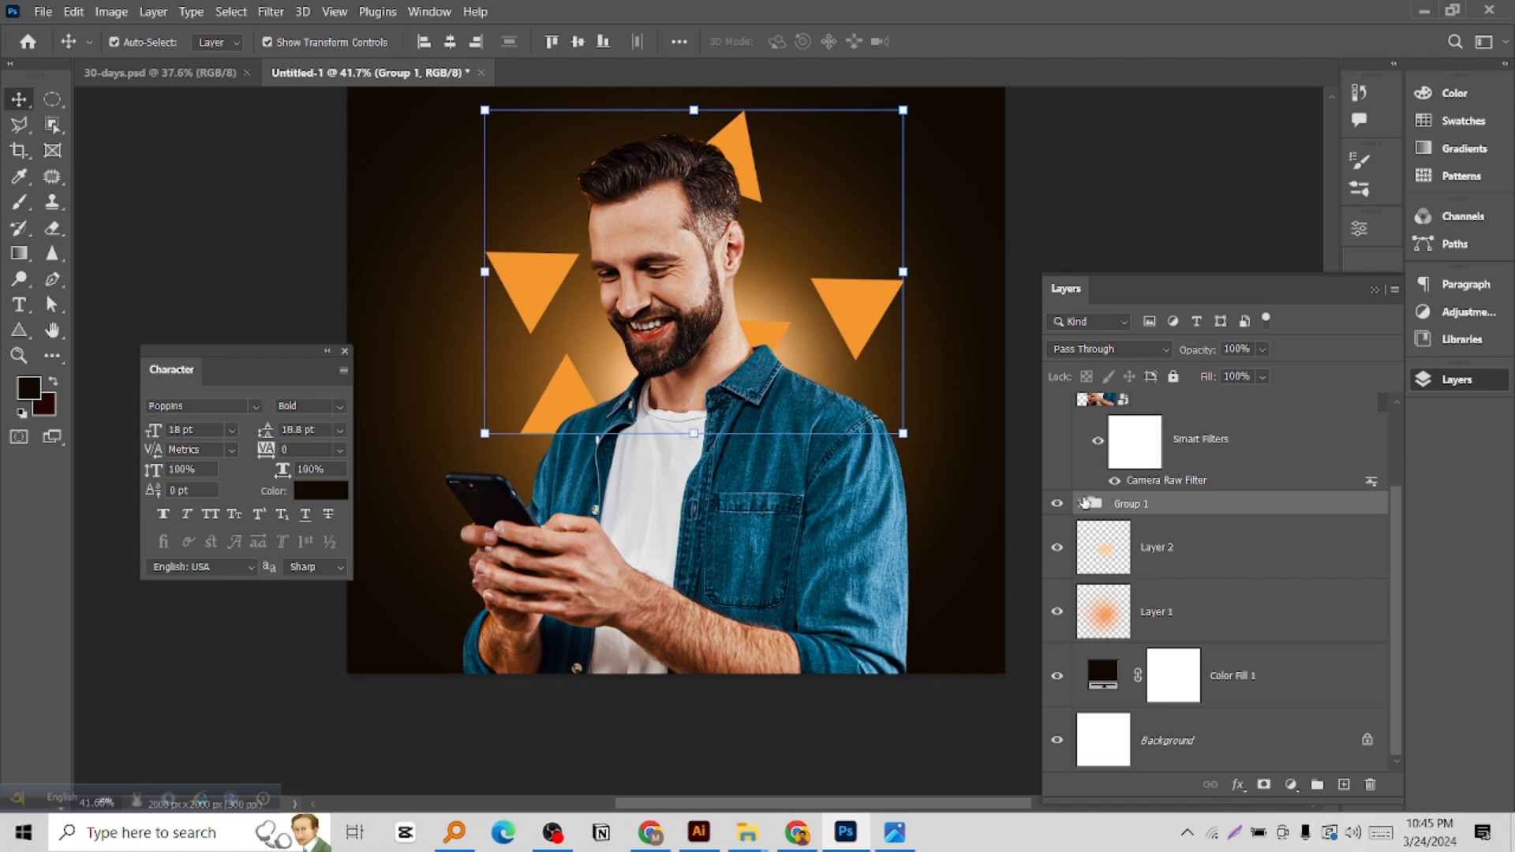
Duplicate the triangle group, hide the original Group 1 and convert the copy to a smart object
drag(1226, 504, 1344, 785)
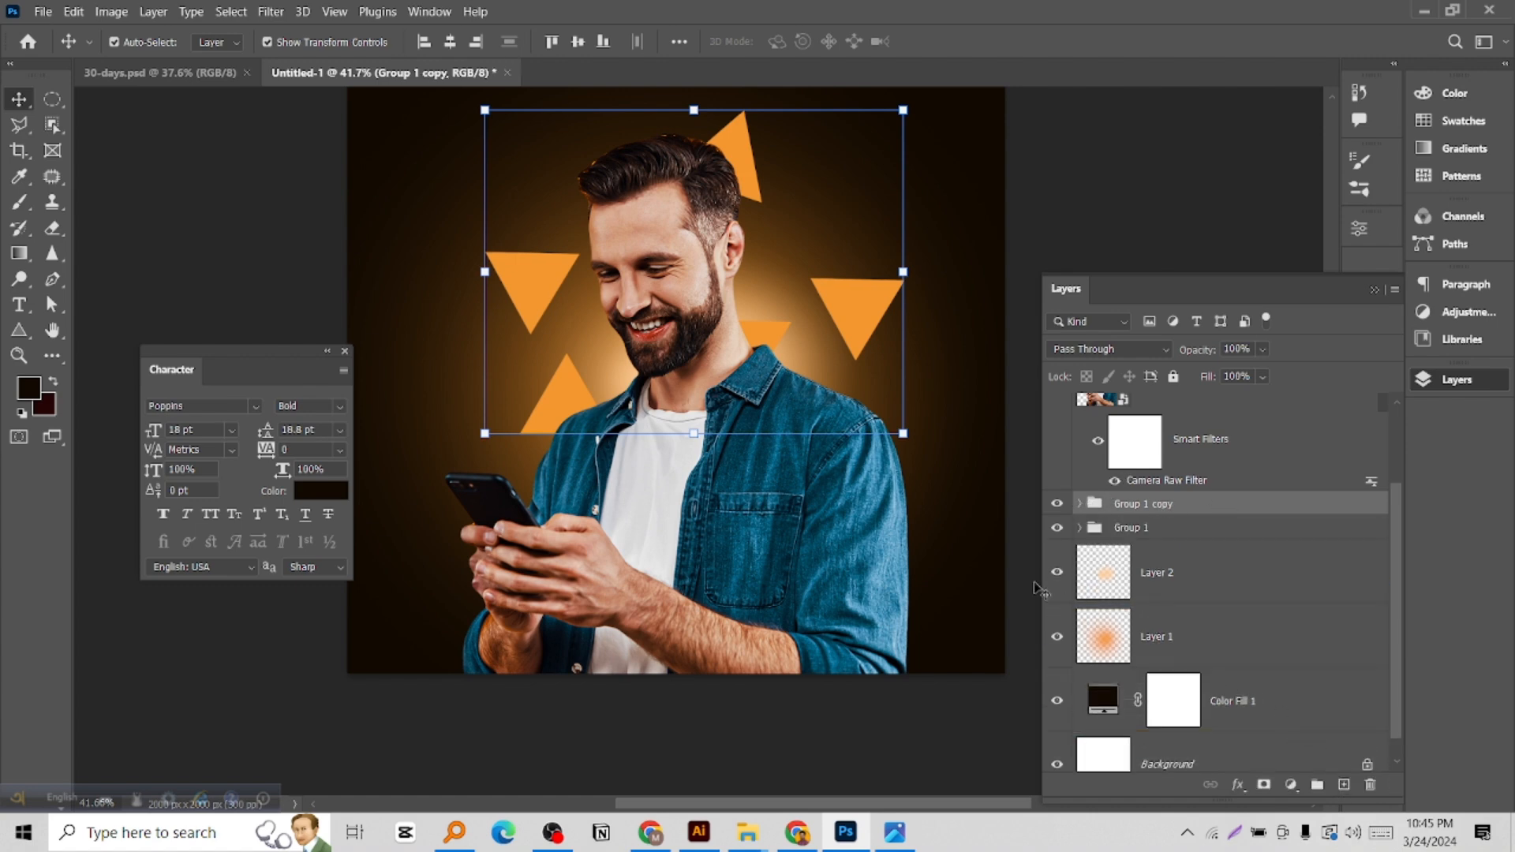
click(1056, 528)
right_click(1217, 503)
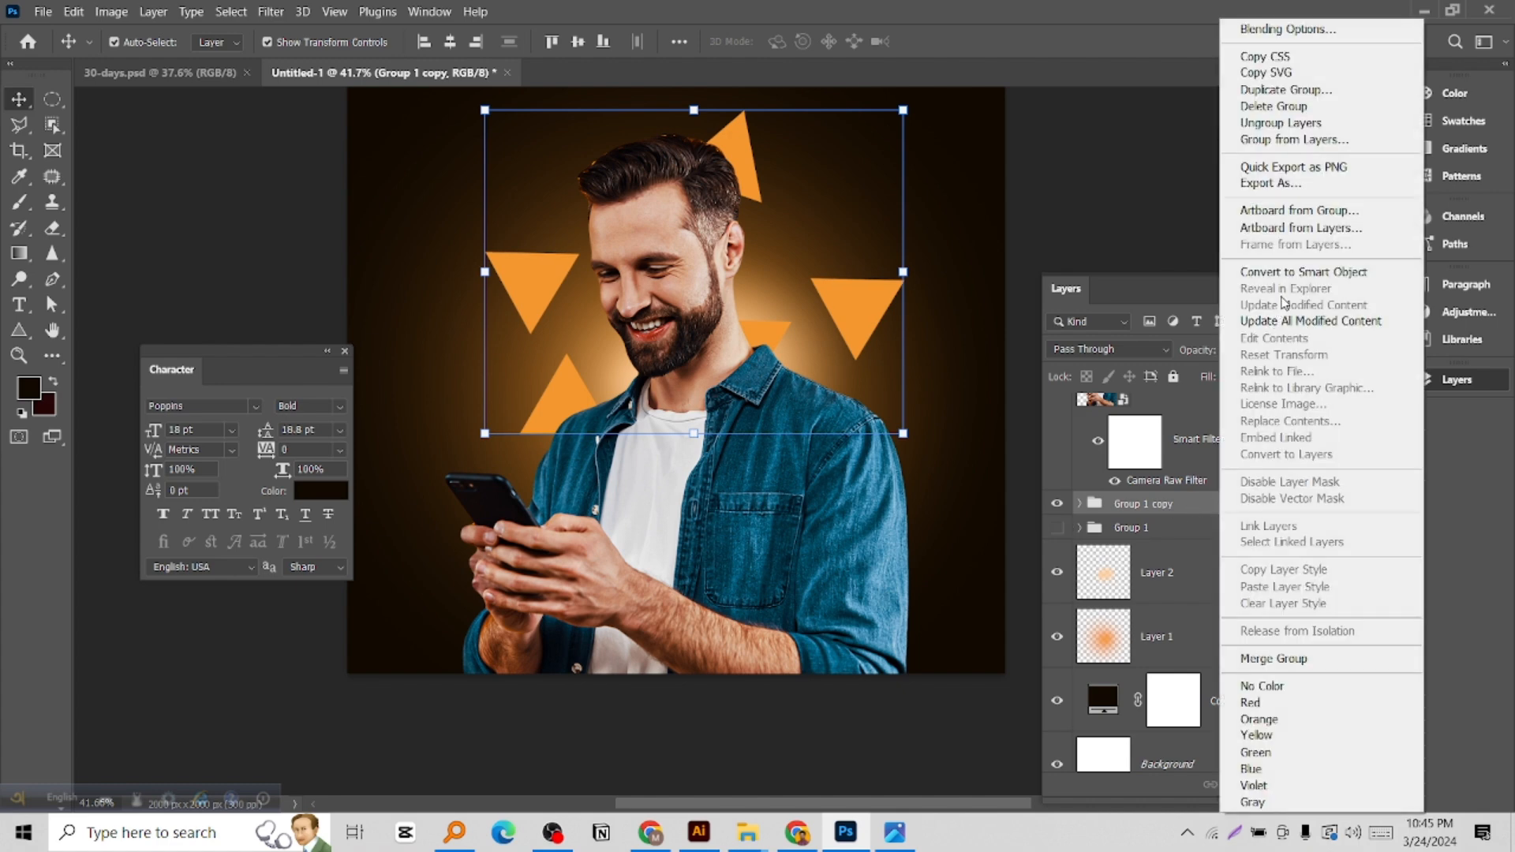
click(1288, 273)
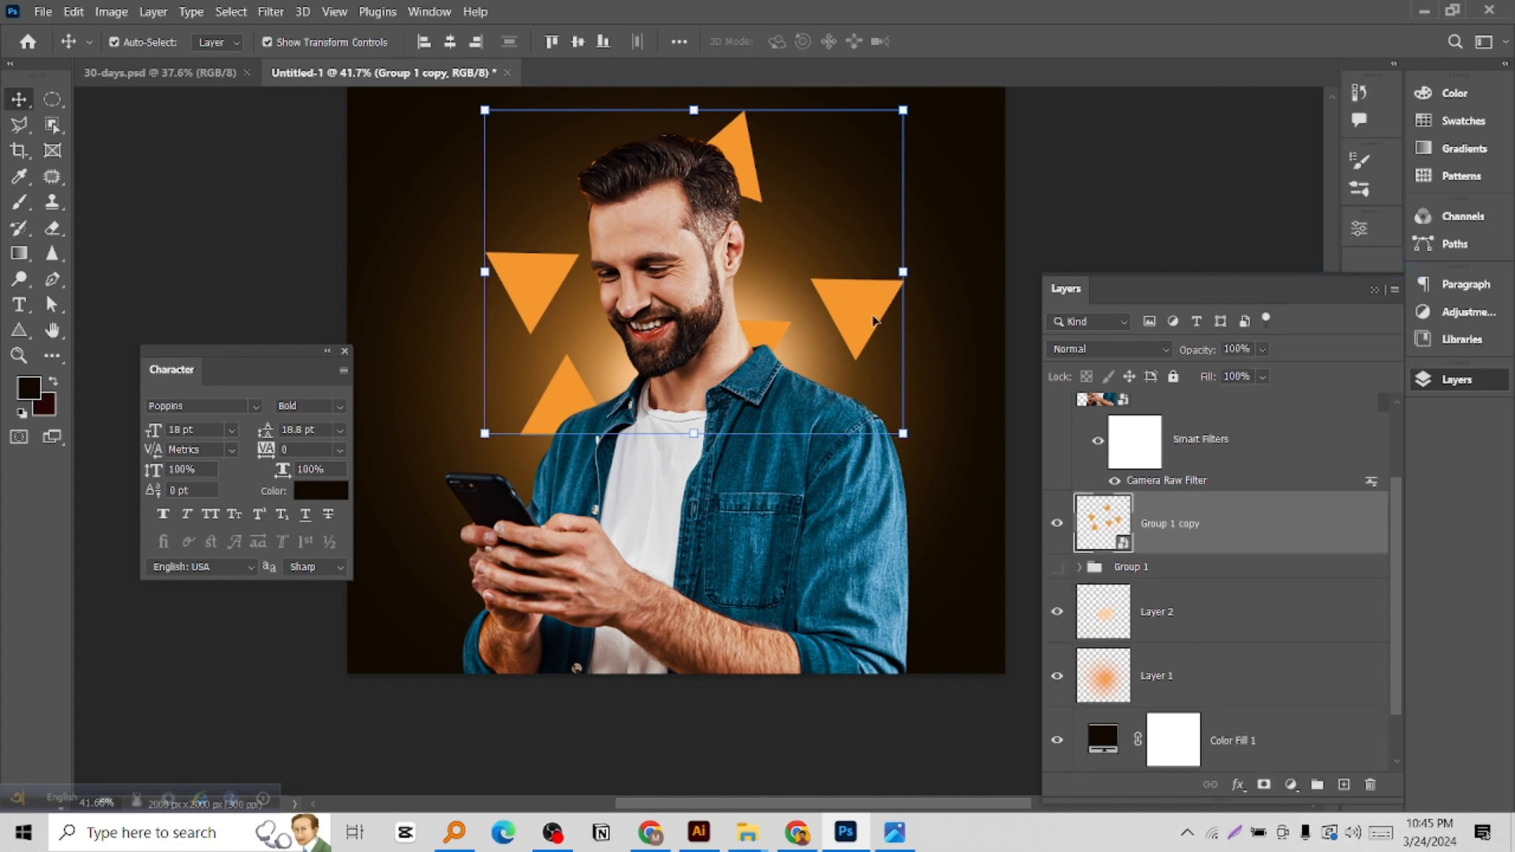
Undo the trial move of the triangles and apply a Gaussian Blur with a 4.1-pixel radius to Group 1 copy
mouse_move(873, 321)
mouse_down()
mouse_move(885, 344)
mouse_move(868, 300)
mouse_up()
key(ctrl+z)
click(270, 11)
mouse_move(348, 250)
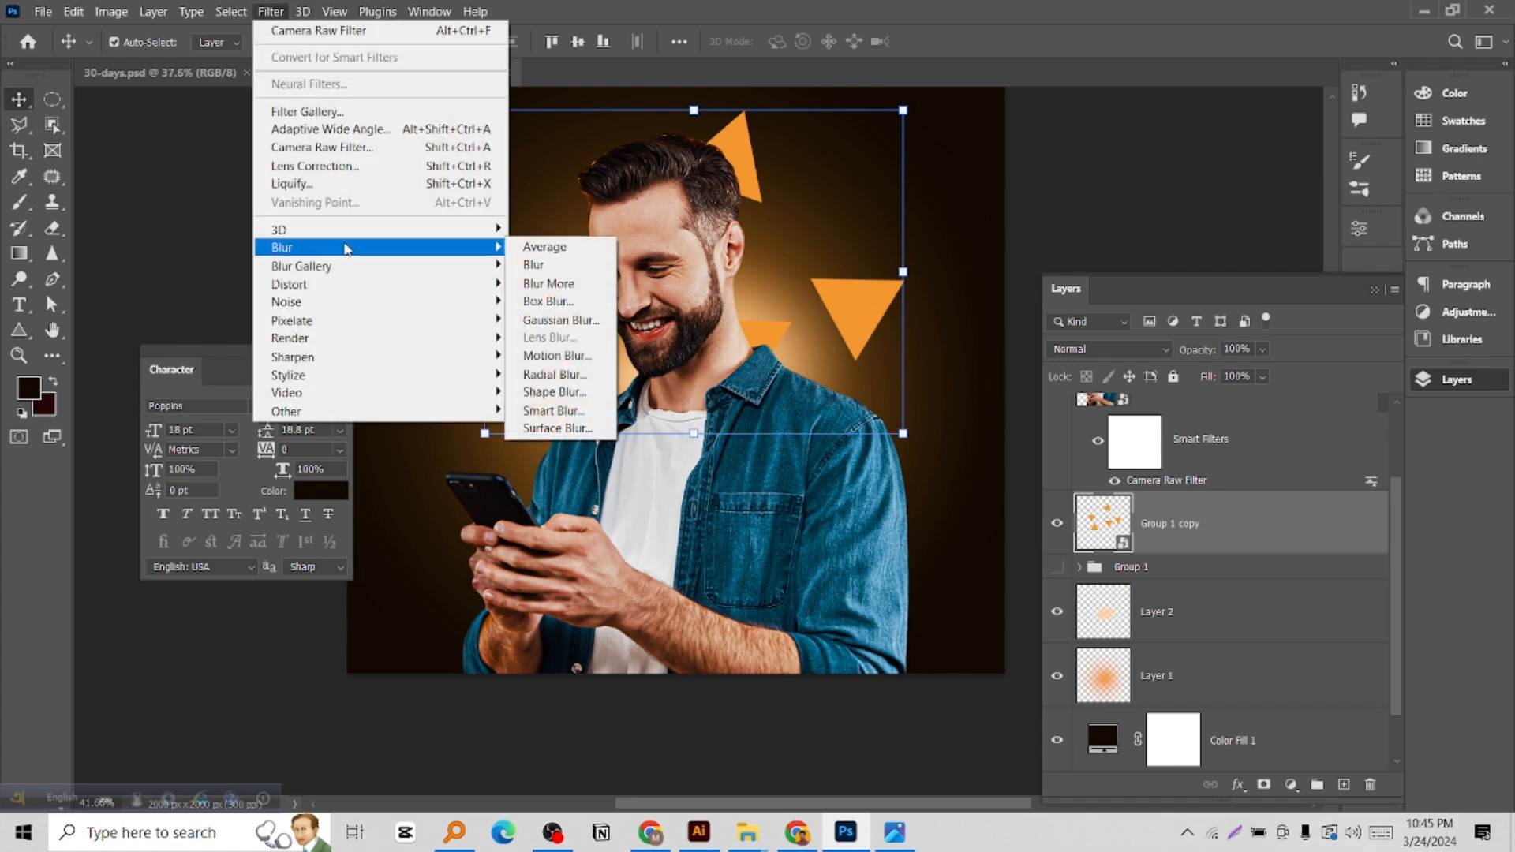
click(578, 324)
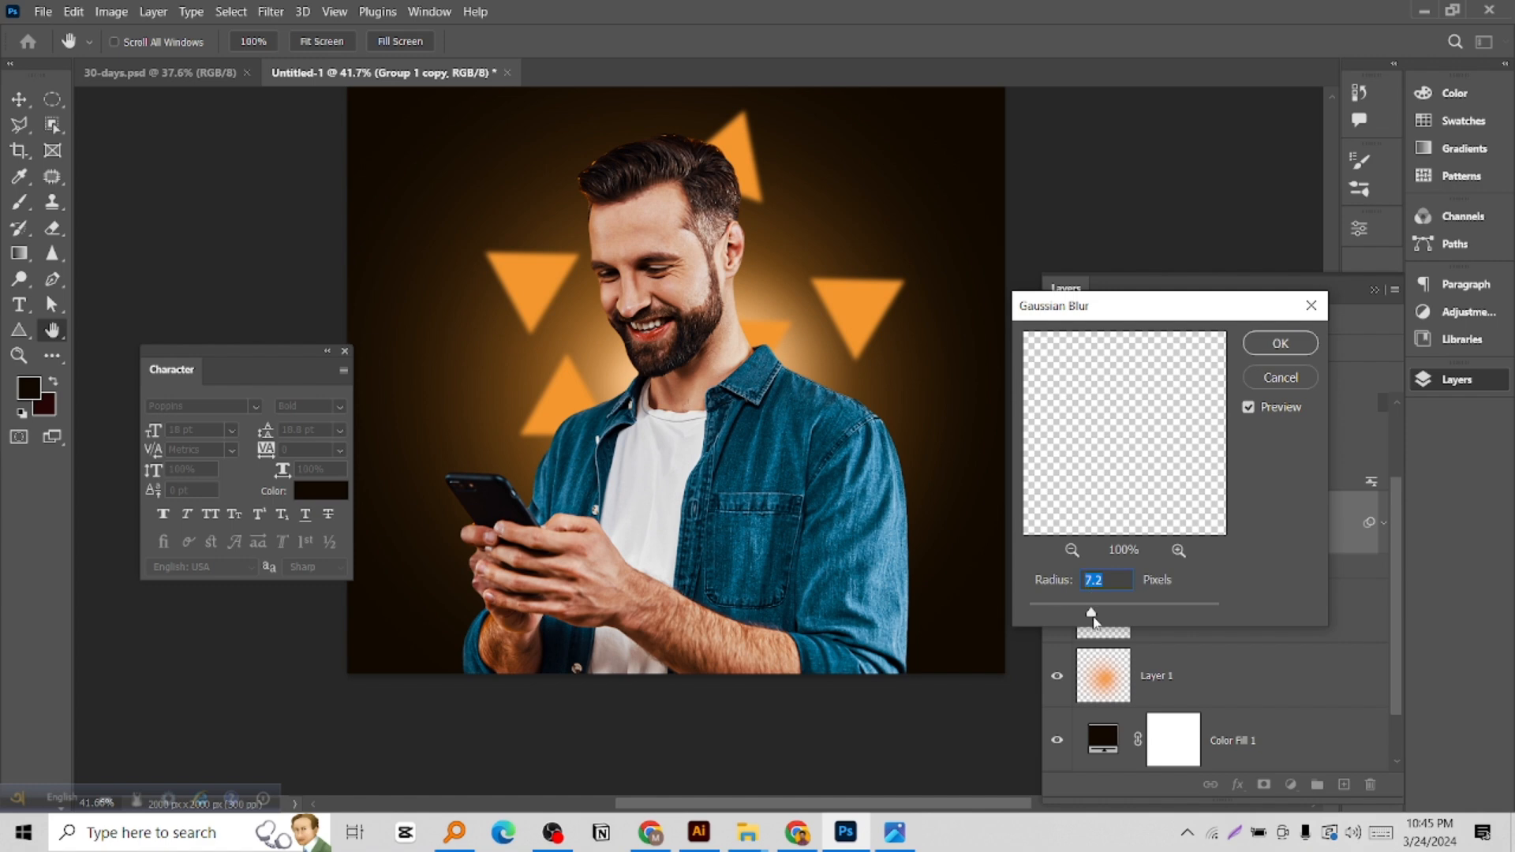
drag(1092, 614, 1070, 614)
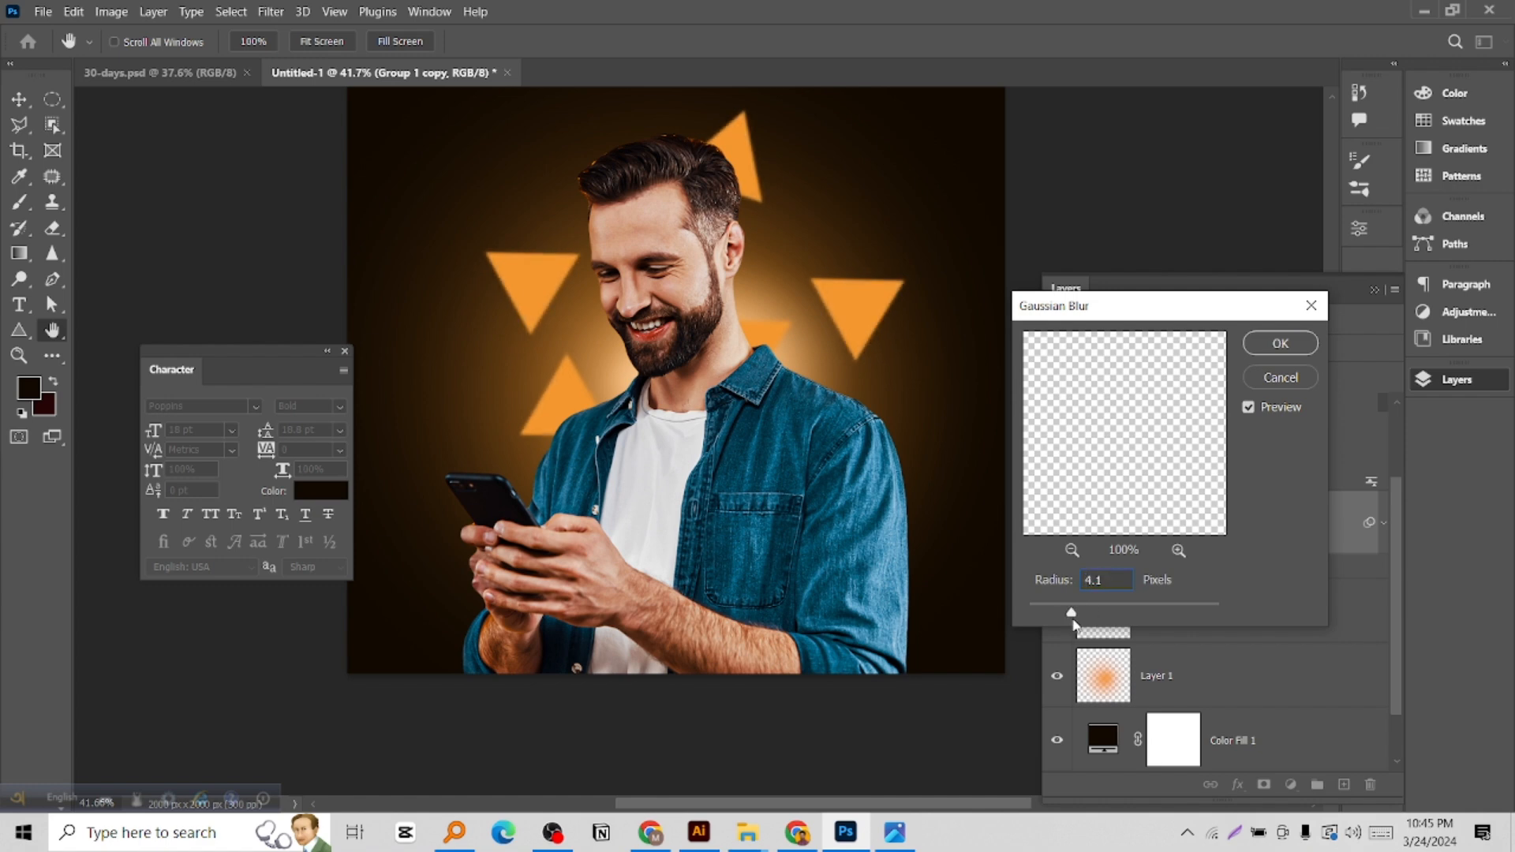
click(1280, 344)
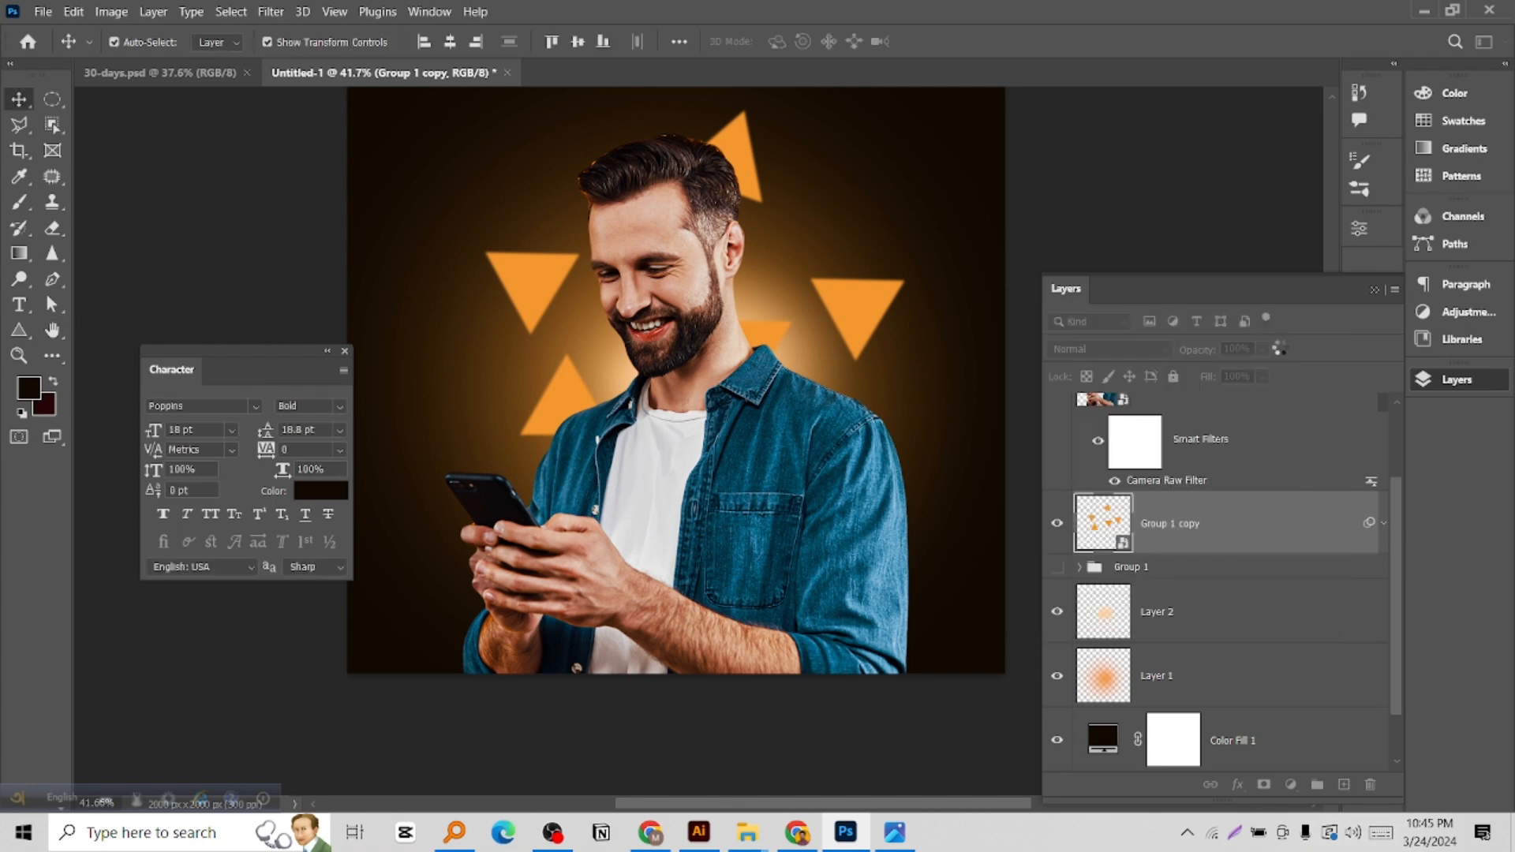
Add an Outer Glow to Group 1 copy, coloured with a slightly adjusted orange sampled from a triangle
click(1237, 785)
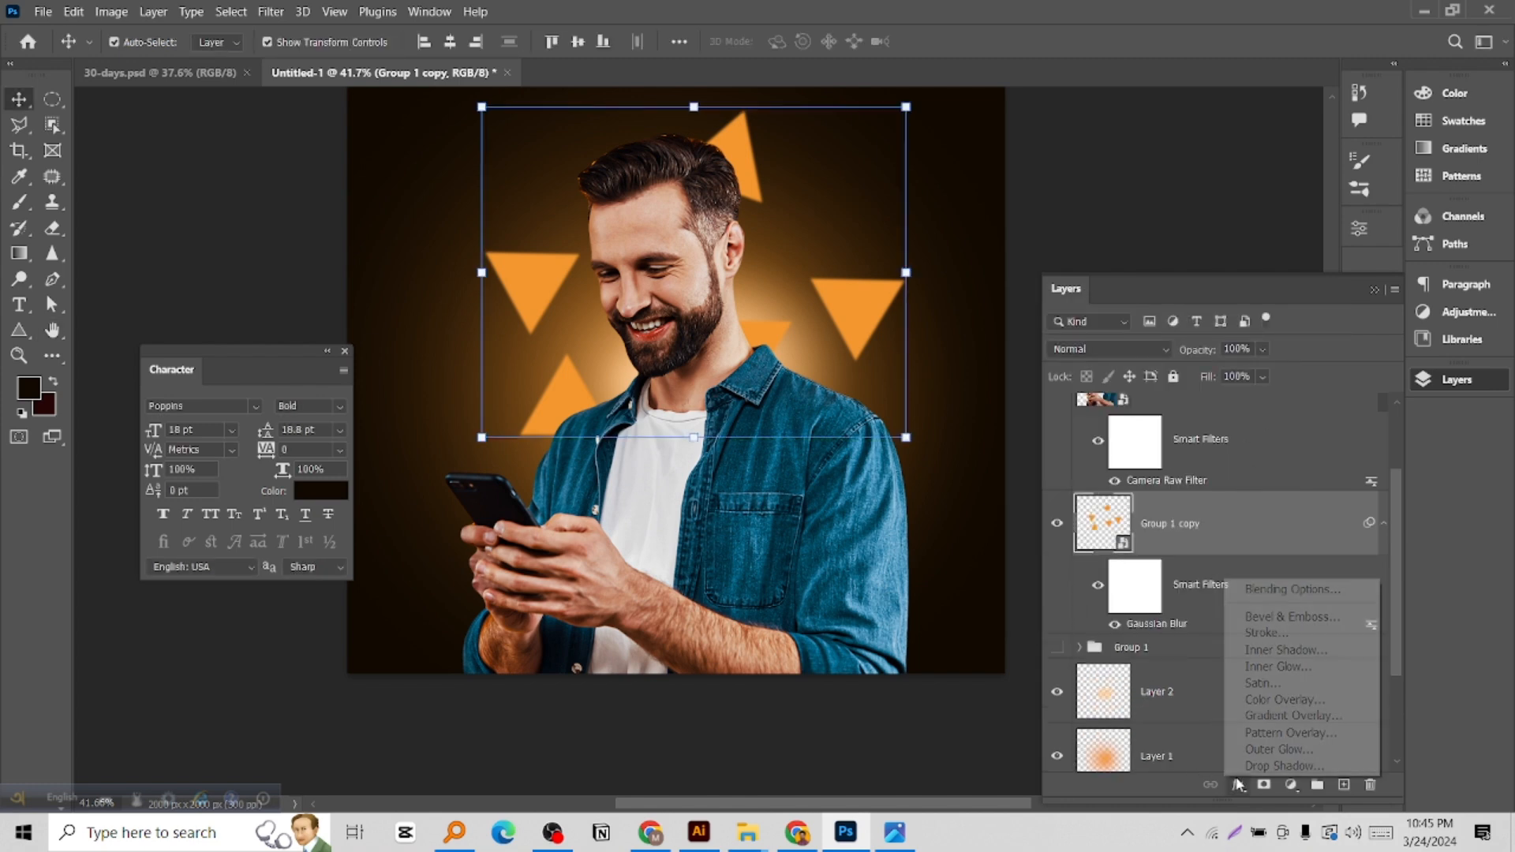
click(1255, 751)
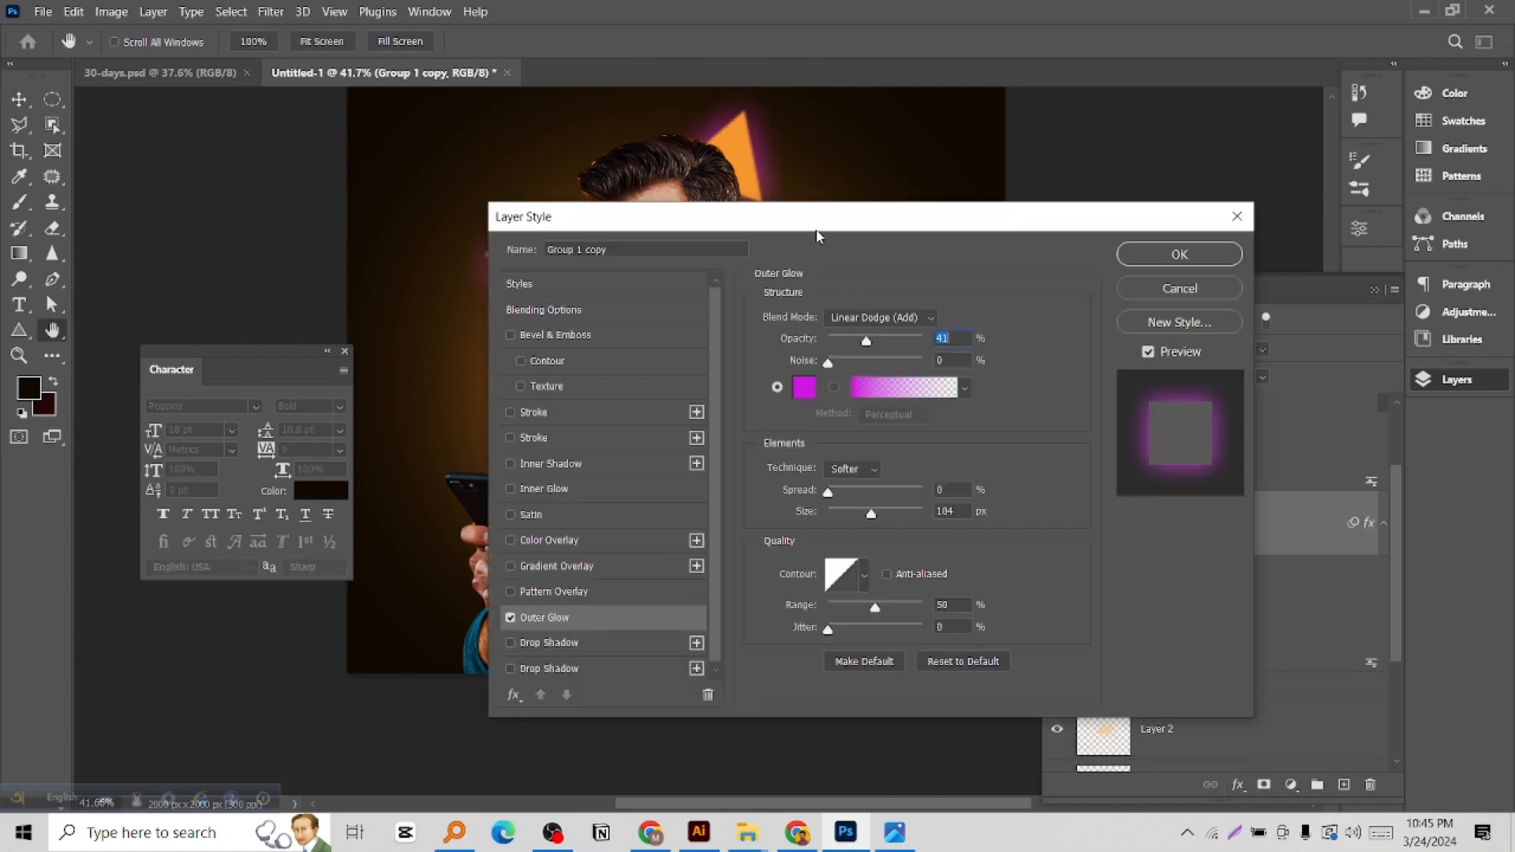
drag(815, 224, 1110, 215)
click(1099, 382)
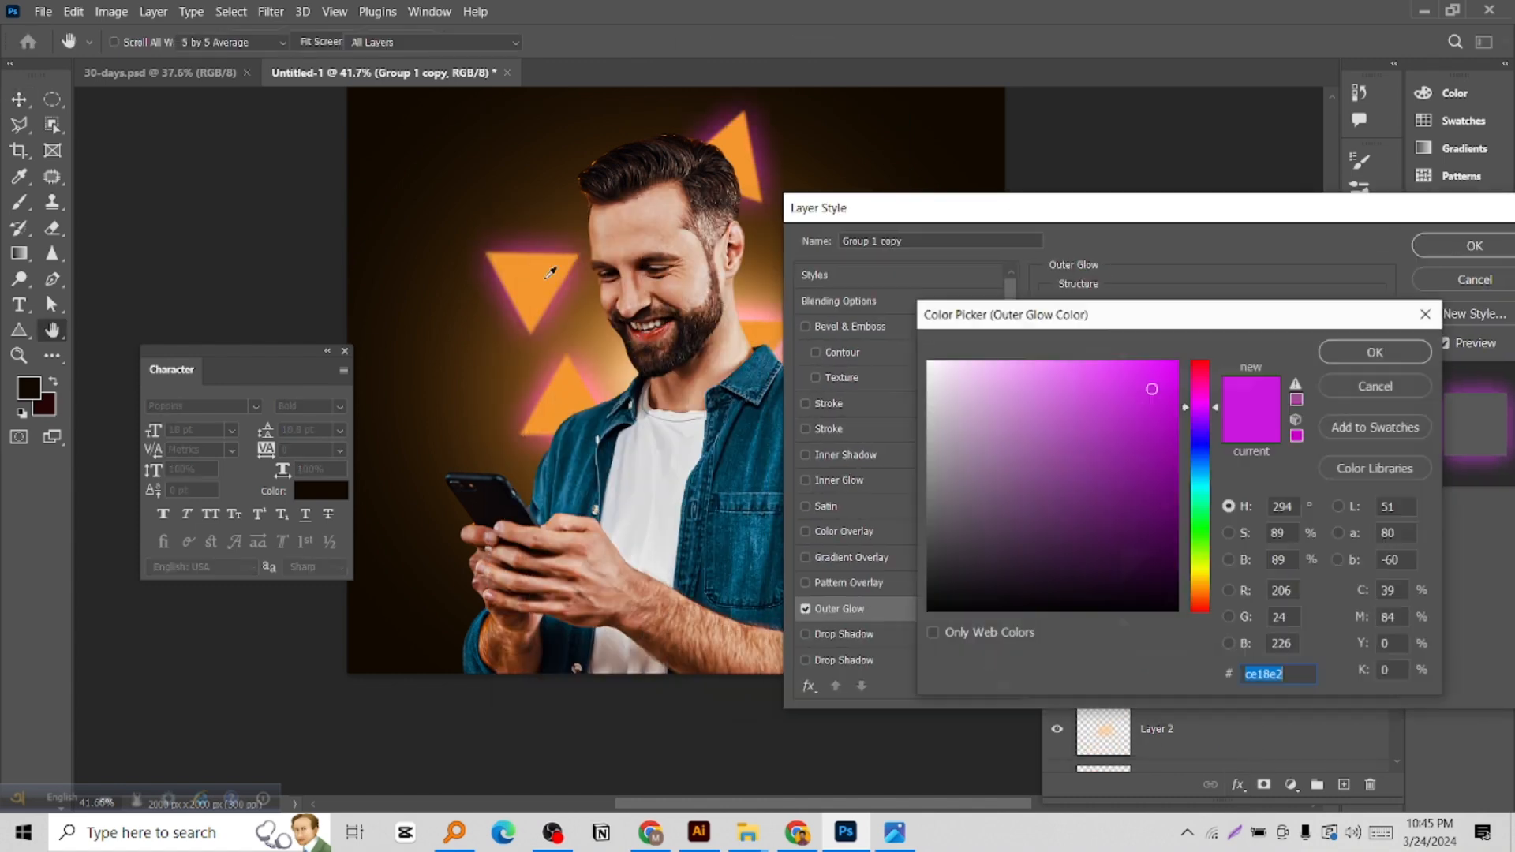
click(548, 271)
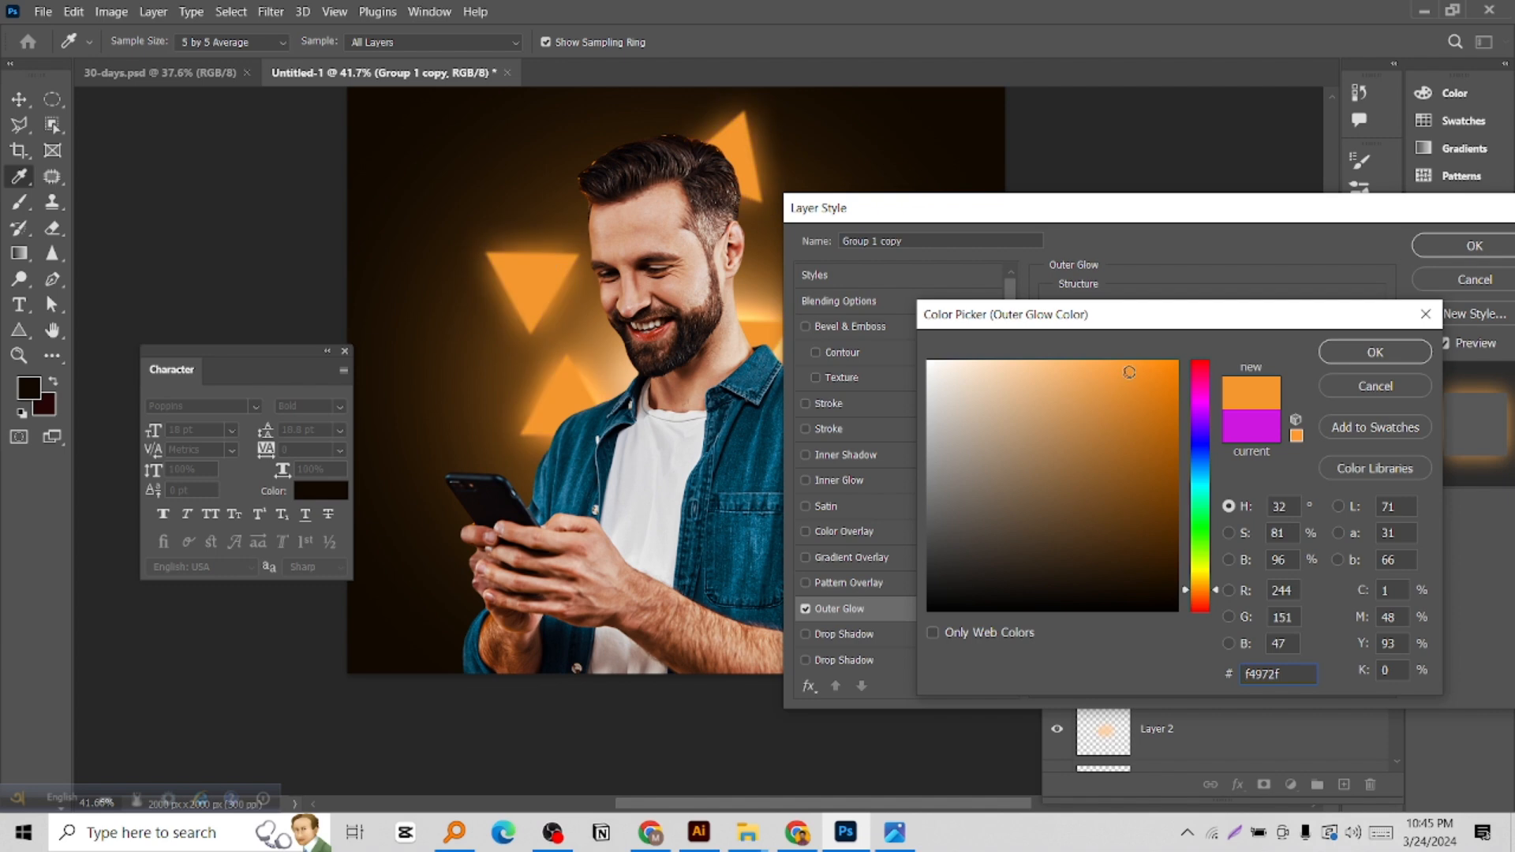
drag(1130, 371, 1137, 355)
click(1352, 353)
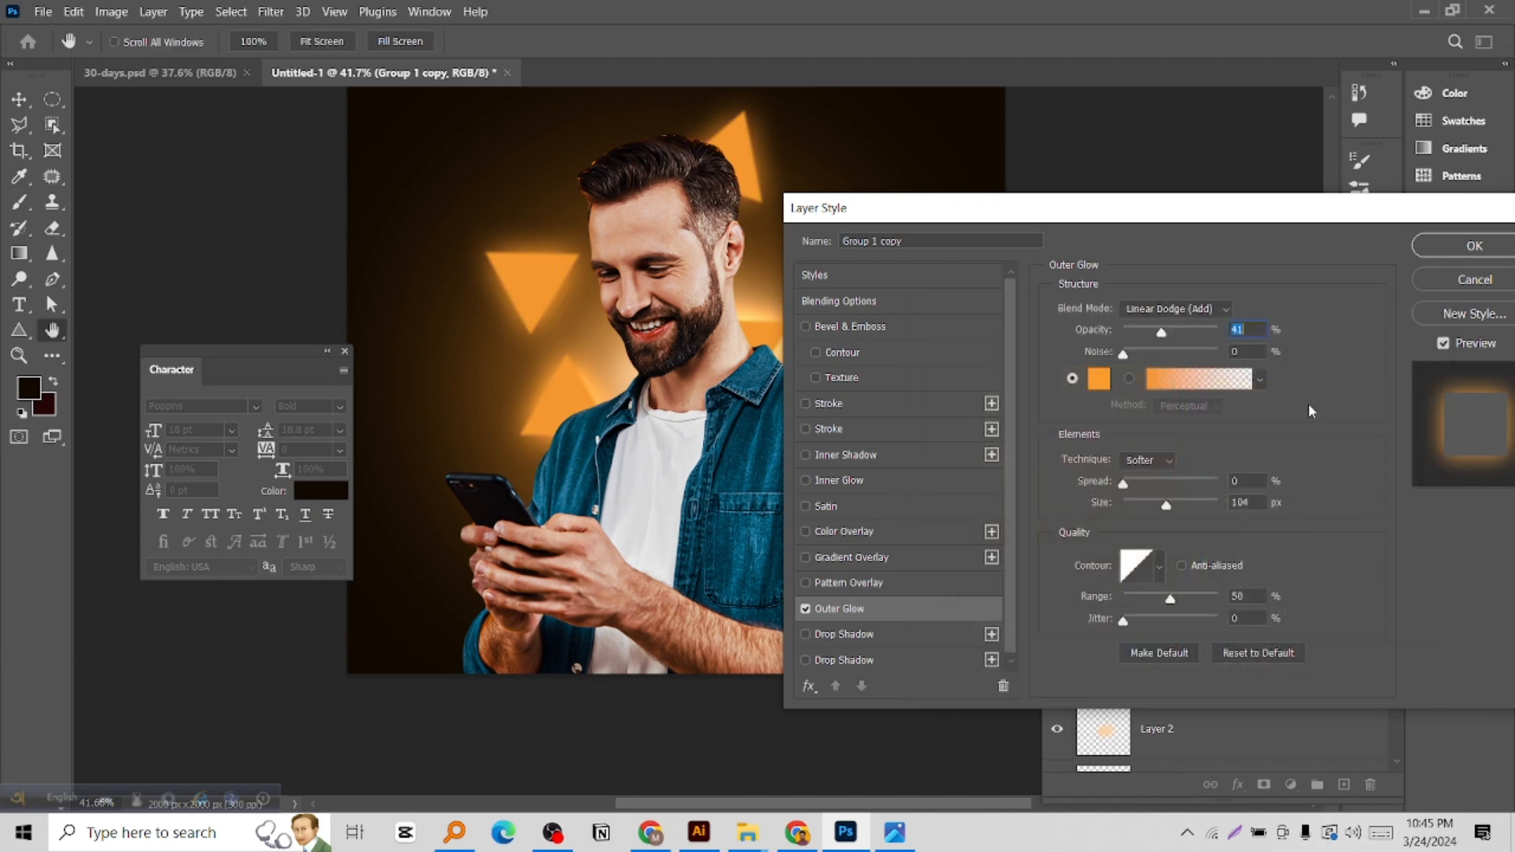
Set the triangles' Outer Glow to a size of 57 px and an opacity of 50%
drag(1167, 511, 1150, 511)
mouse_move(1161, 333)
mouse_down()
mouse_move(1186, 337)
mouse_move(1172, 338)
mouse_up()
click(1473, 247)
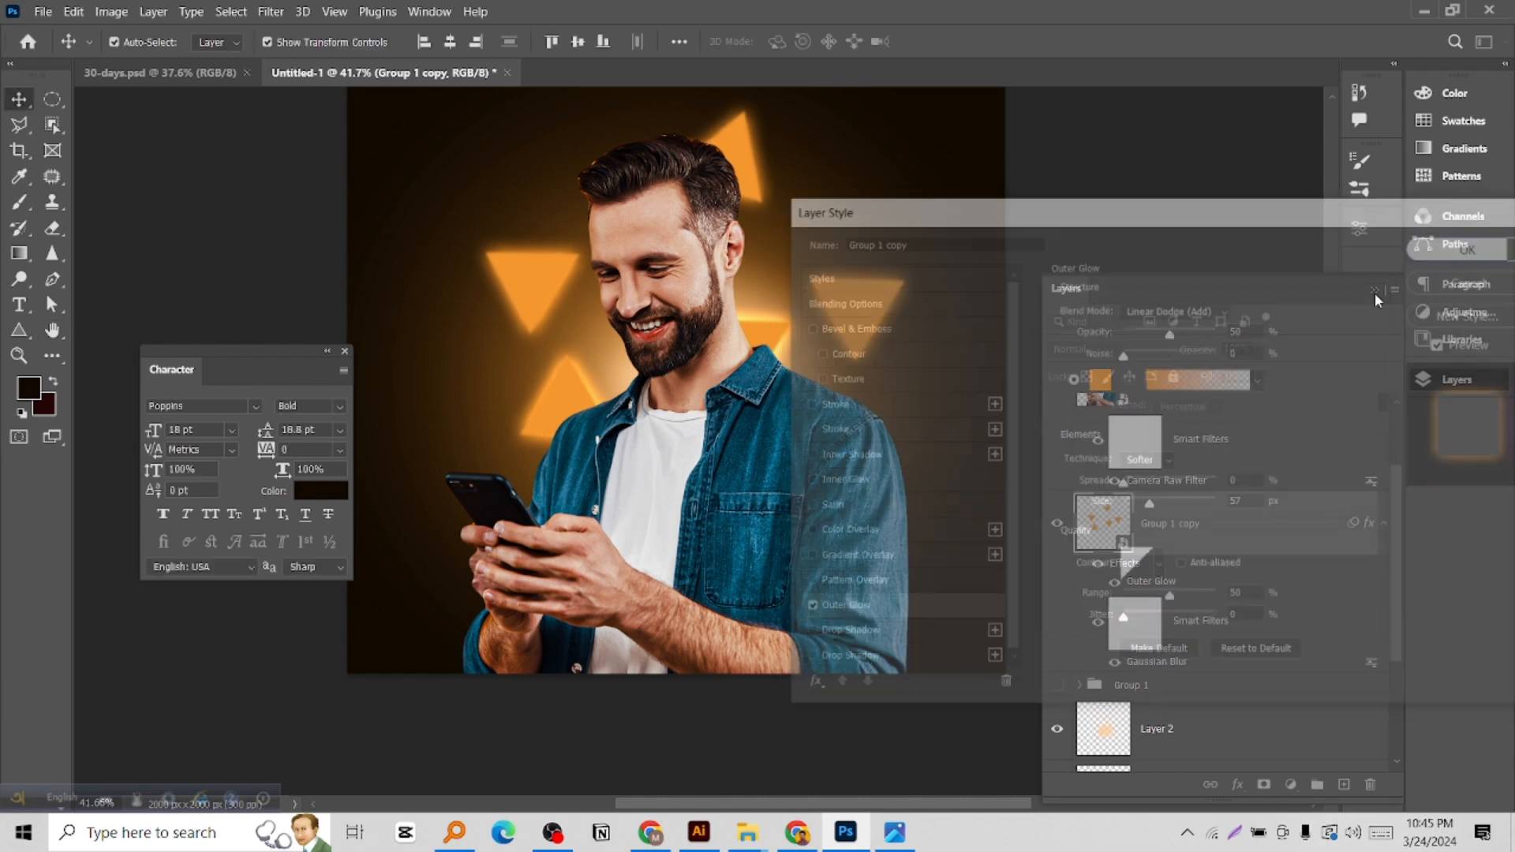
Add a new layer above the glowing triangles and sample their orange as the Brush Tool colour
click(1343, 783)
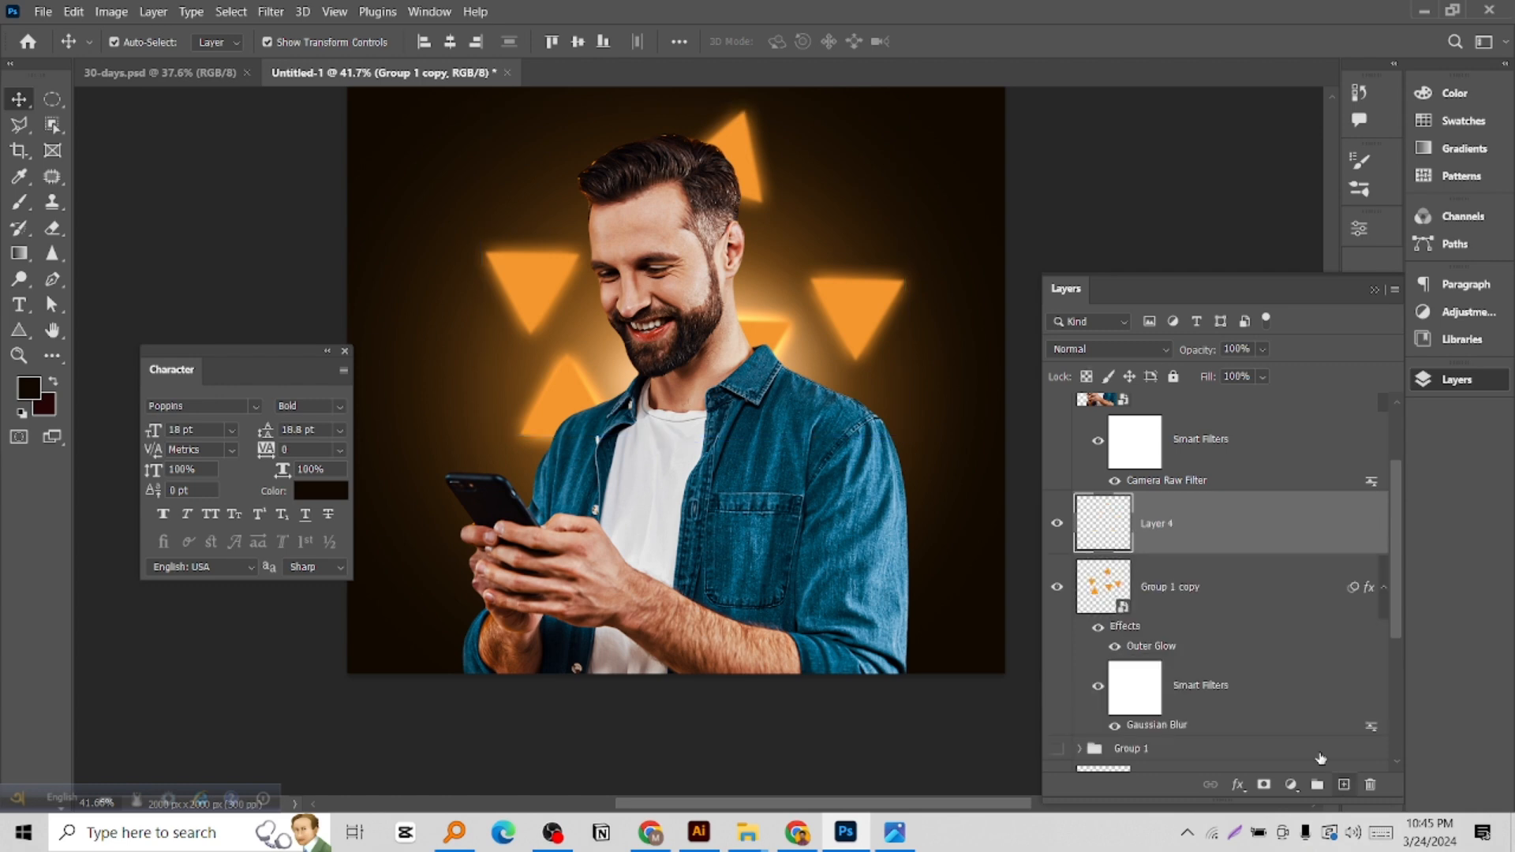
key(b)
scroll(873, 315, up, 1)
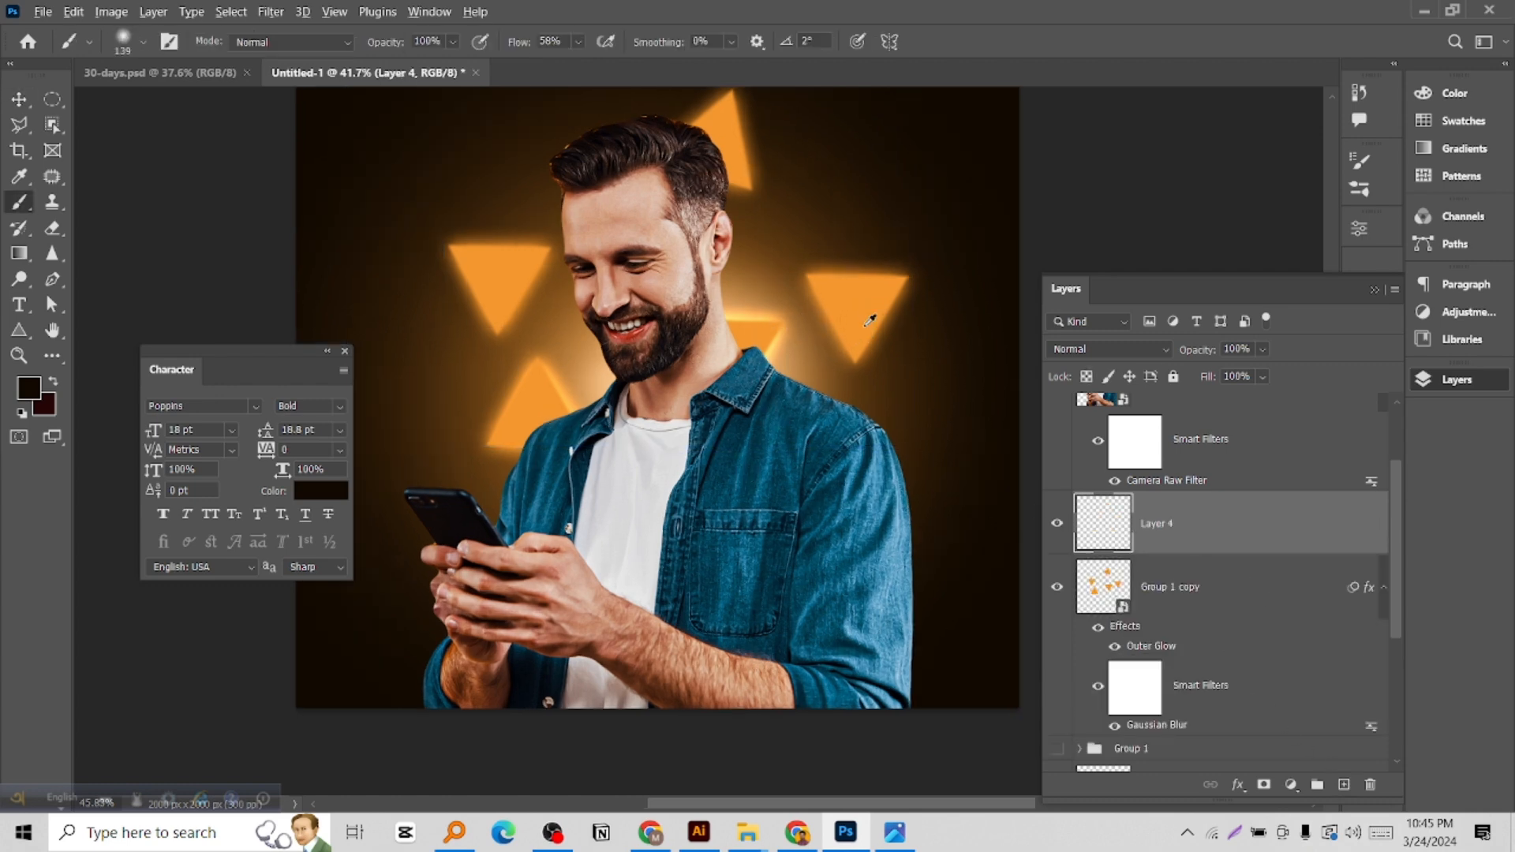
scroll(869, 294, up, 2)
alt+click(862, 314)
scroll(862, 314, down, 2)
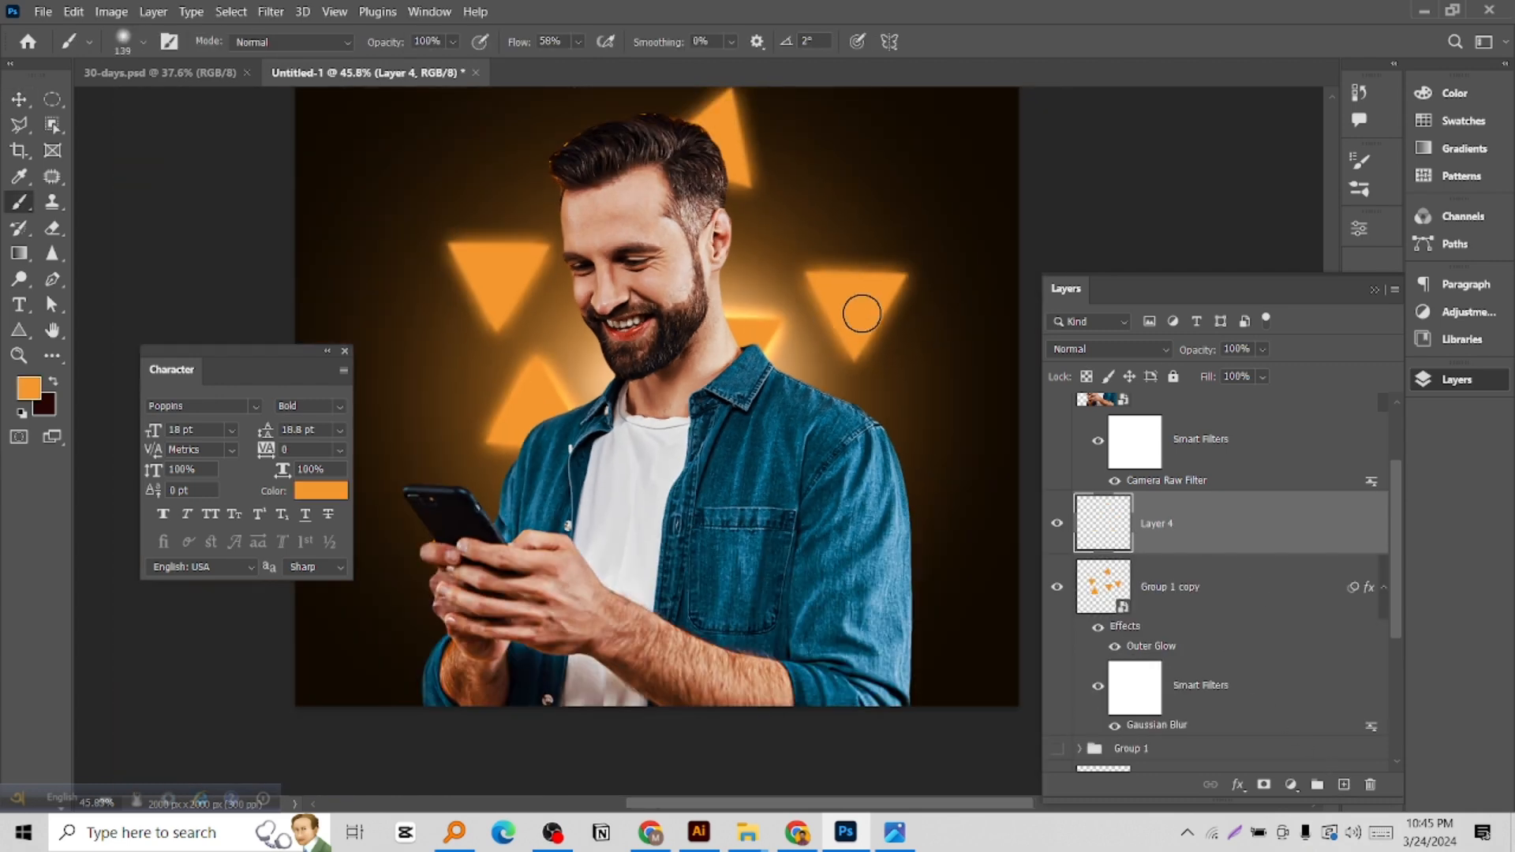
Set Layer 4's blend mode to Linear Dodge (Add) with the soft round Brush Tool ready for highlights
right_click(861, 314)
key(Escape)
click(15, 357)
right_click(588, 305)
click(618, 320)
key(b)
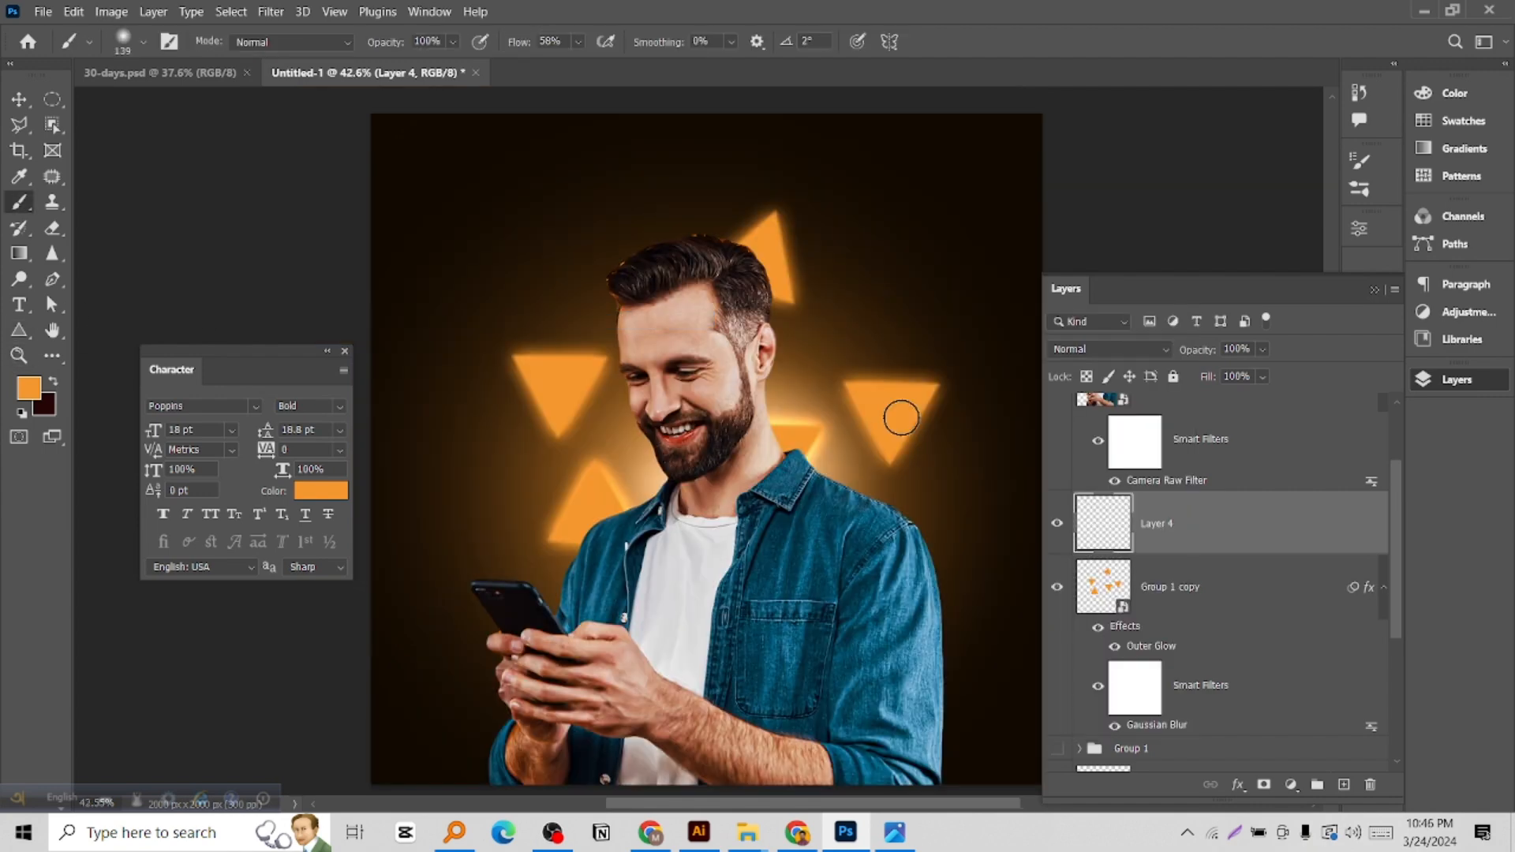
drag(896, 413, 924, 430)
click(1136, 348)
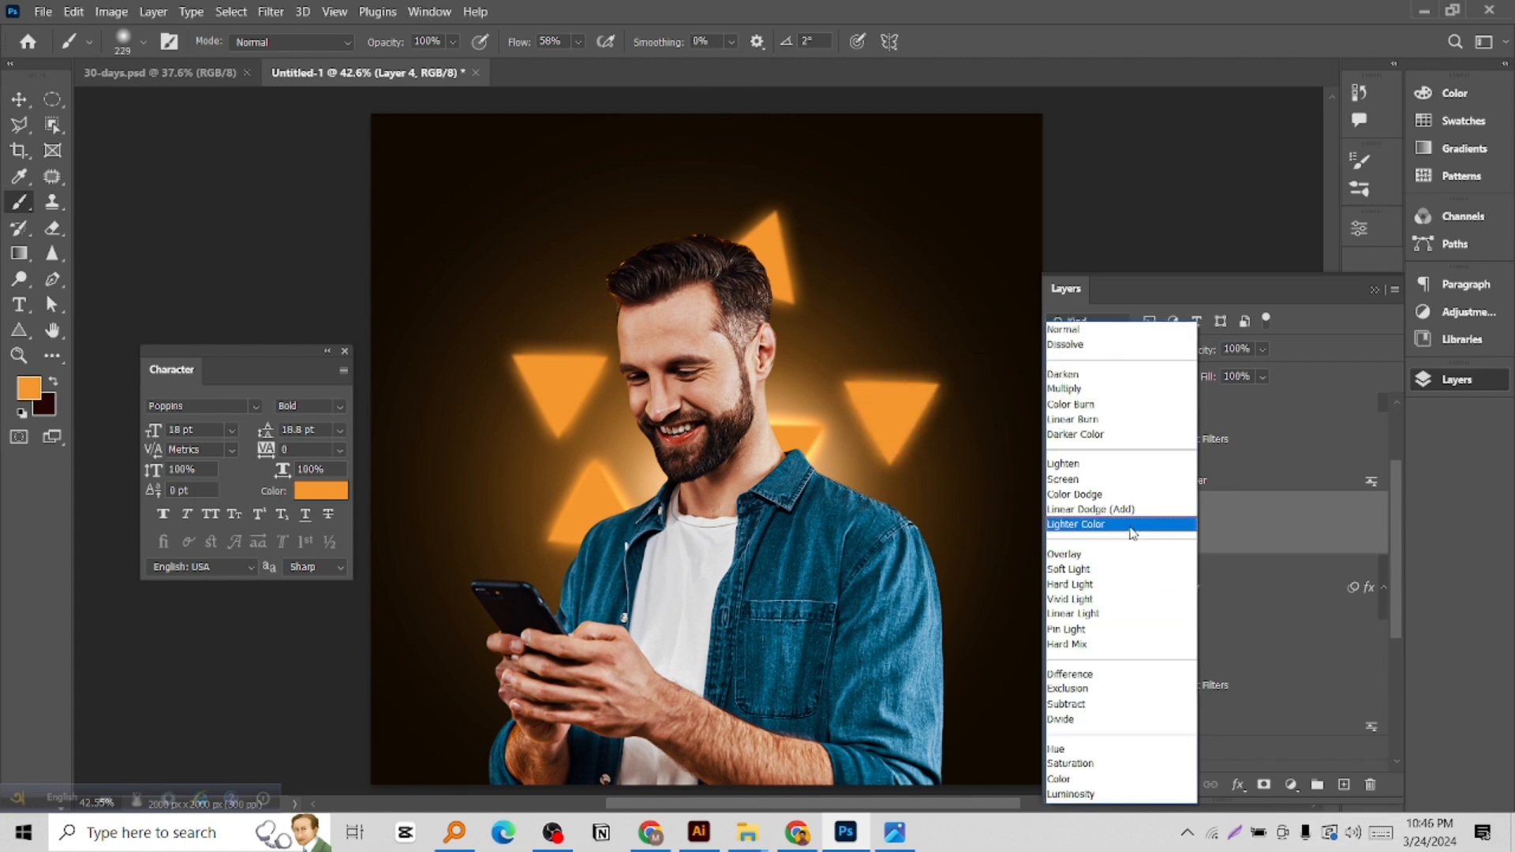
click(1104, 474)
Brighten the triangles around the man with soft orange dabs on Layer 4, using a 315 px brush
drag(880, 419, 890, 419)
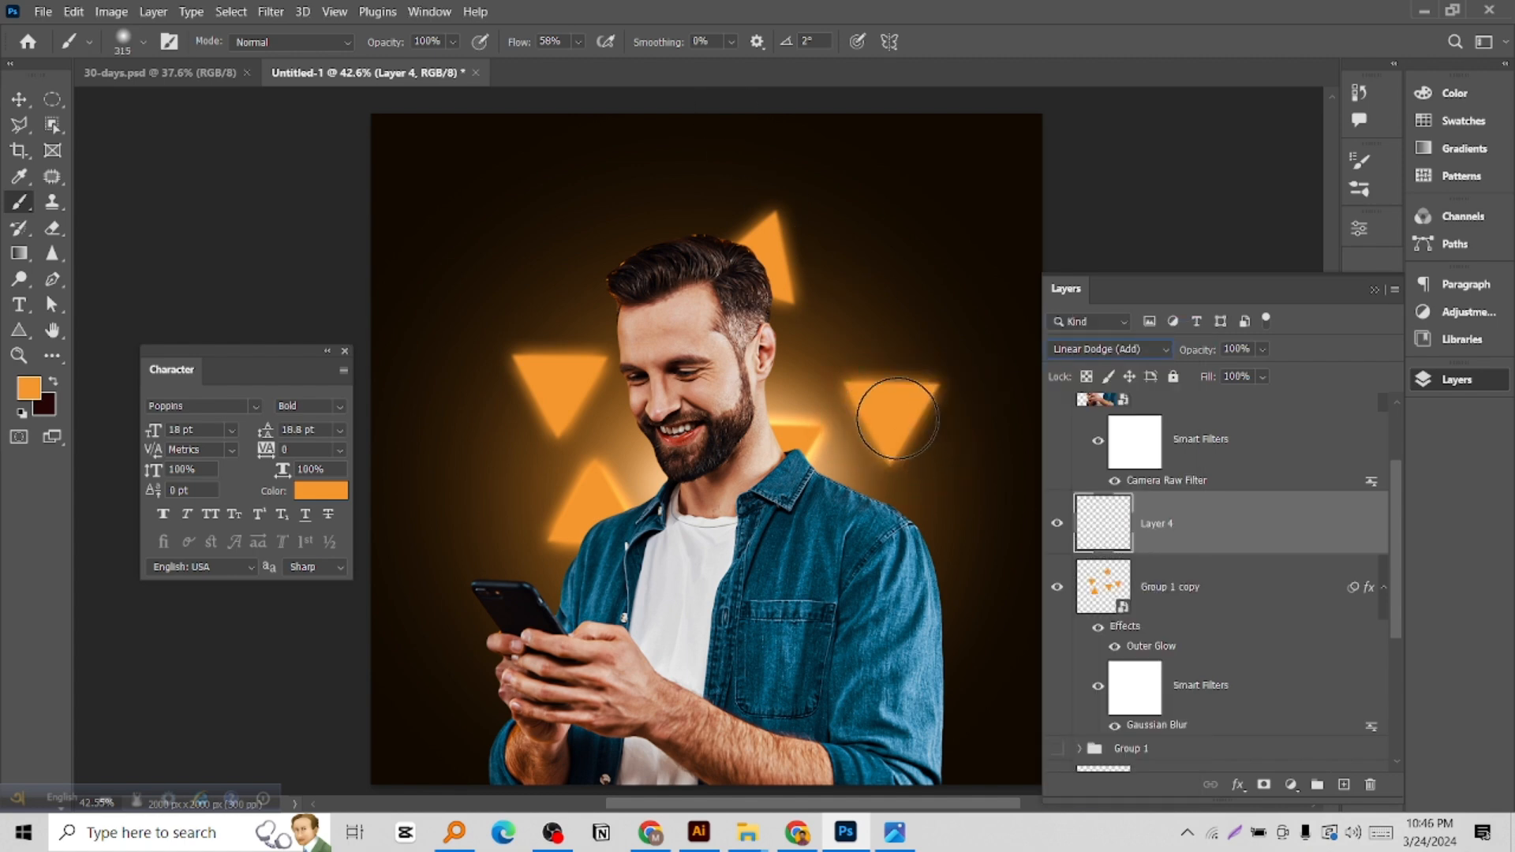
click(886, 414)
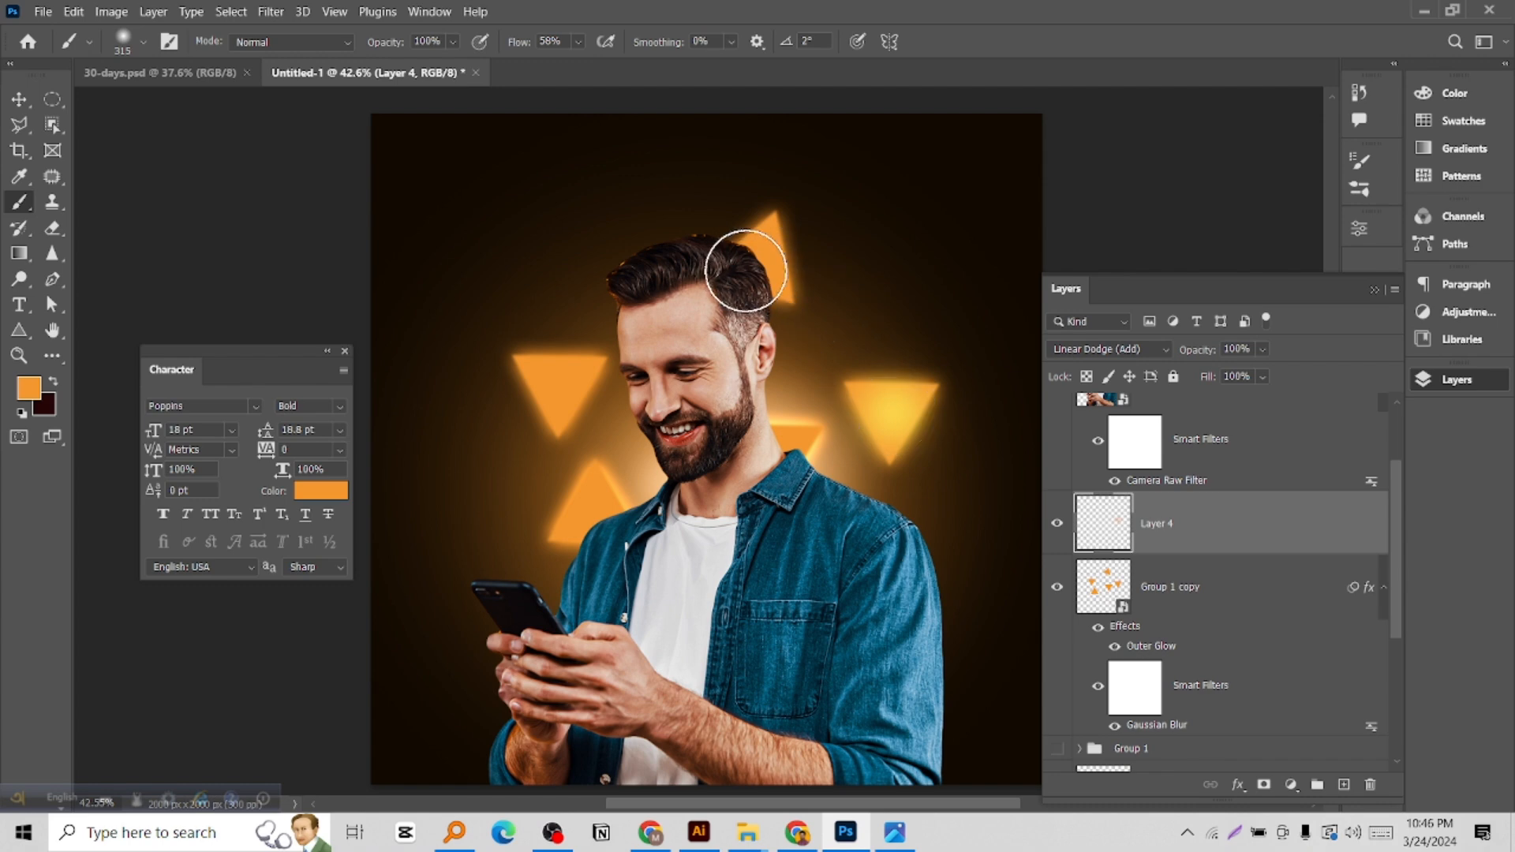
click(747, 268)
click(557, 385)
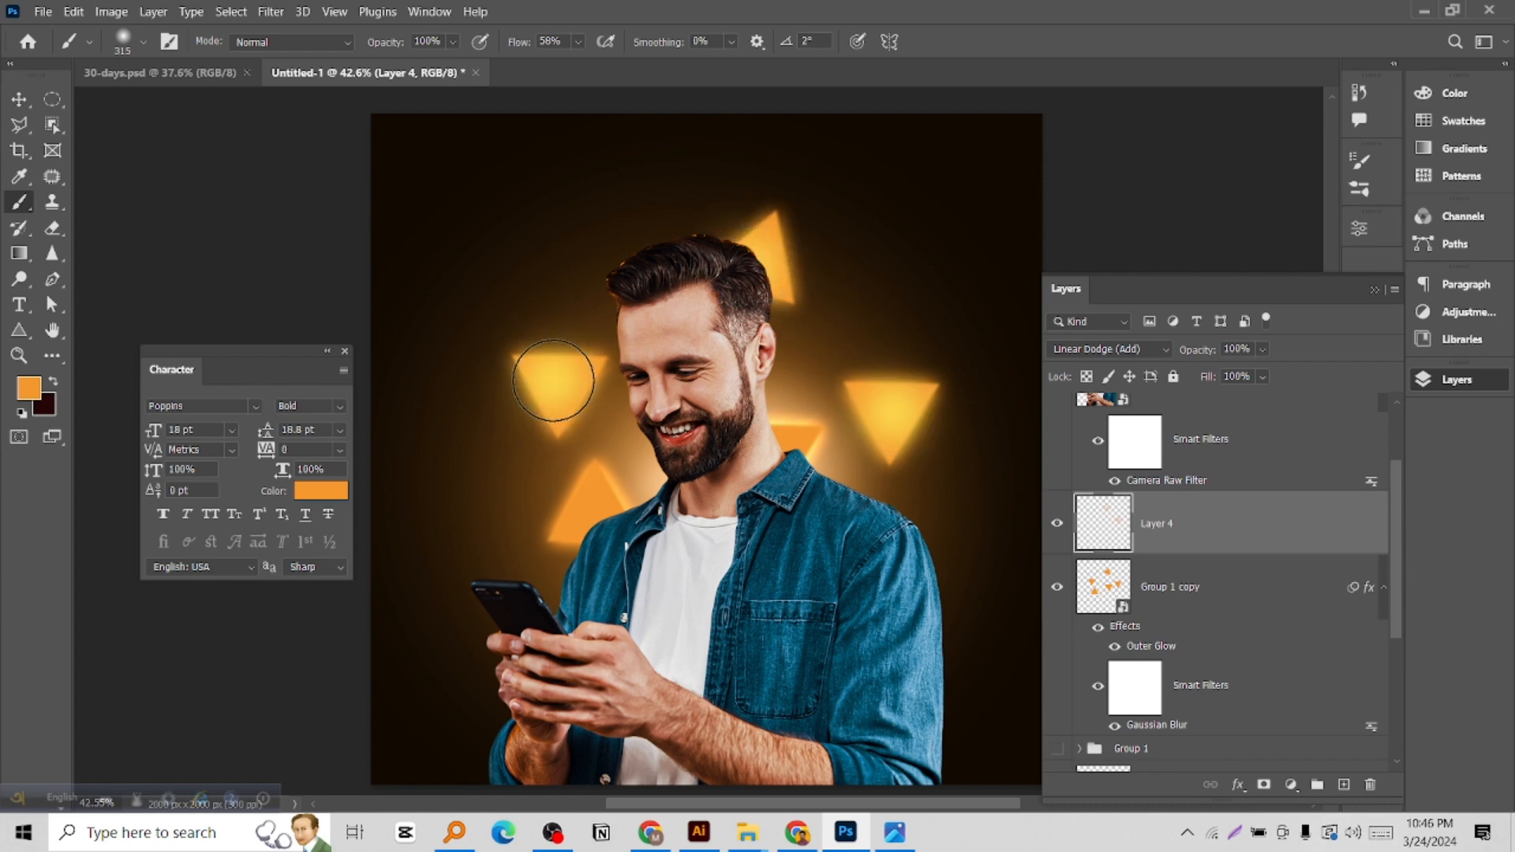
drag(588, 496, 583, 497)
click(583, 510)
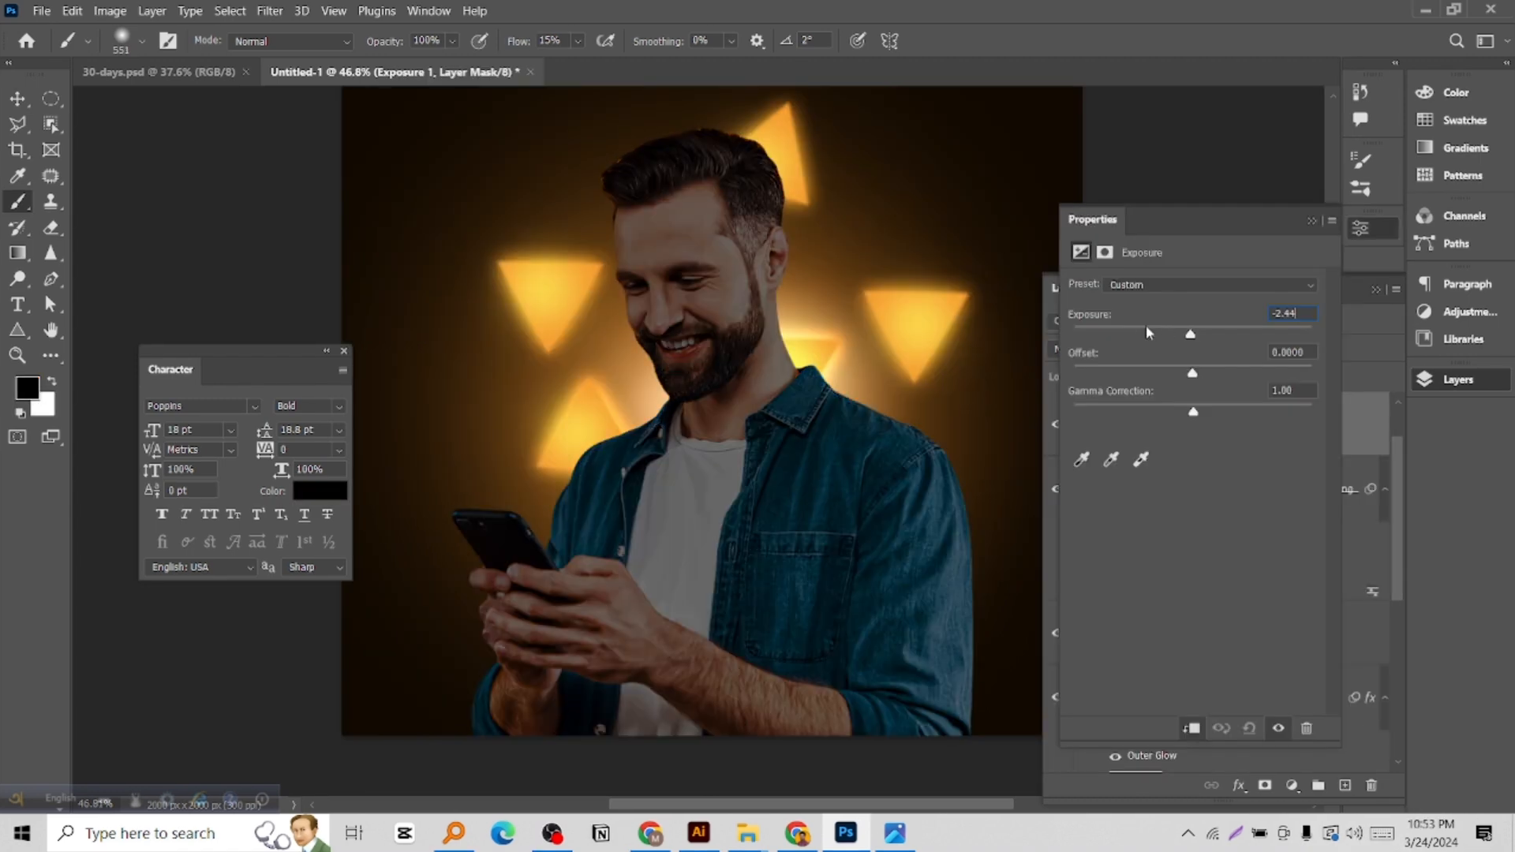
Darken the man by setting the clipped Exposure adjustment's exposure to -5.00
drag(1146, 325, 1120, 335)
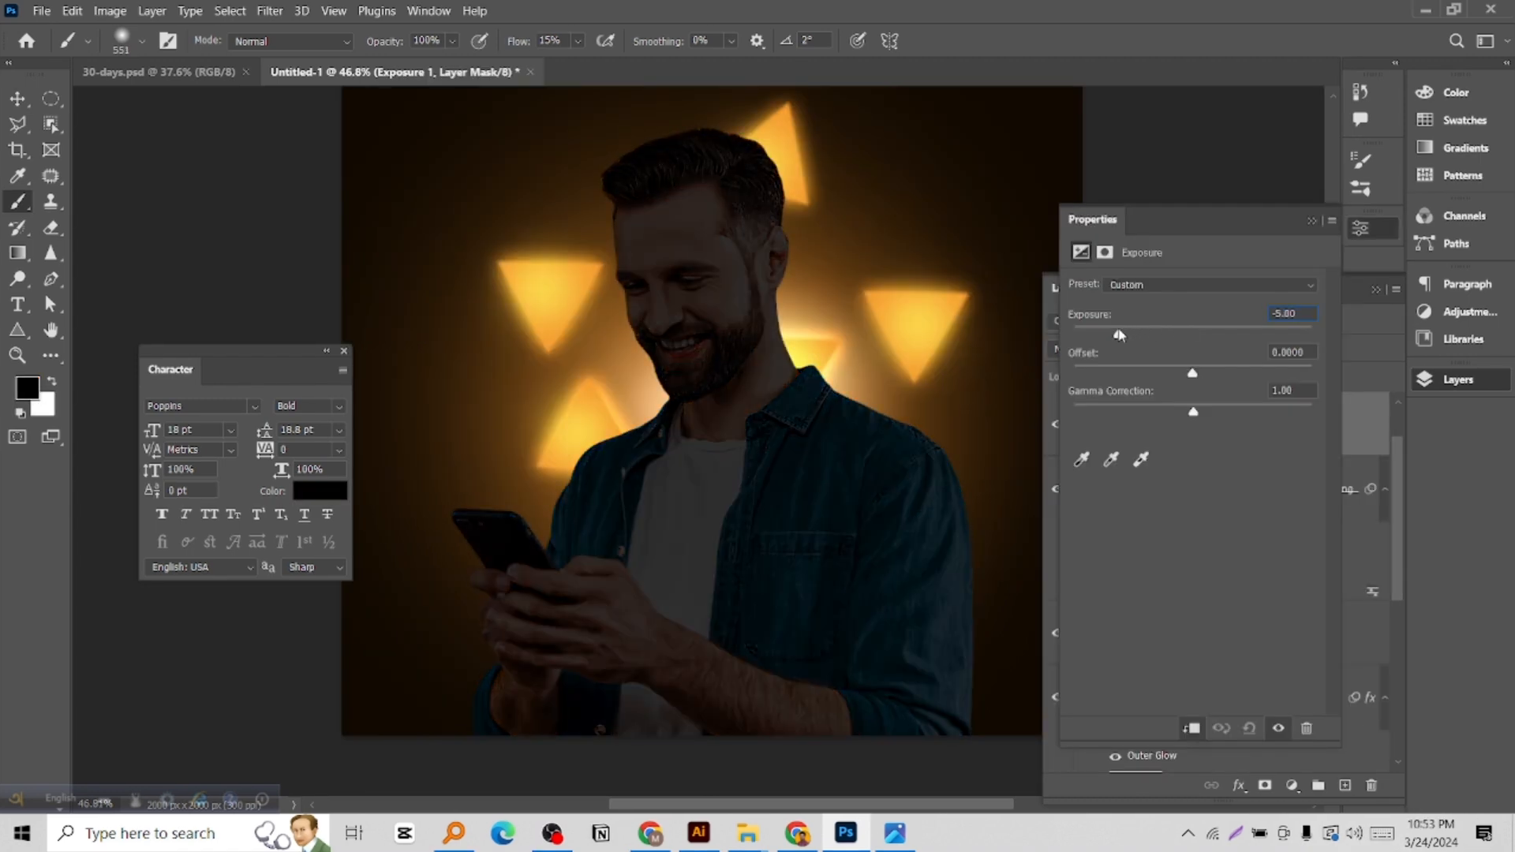
drag(1194, 224, 903, 224)
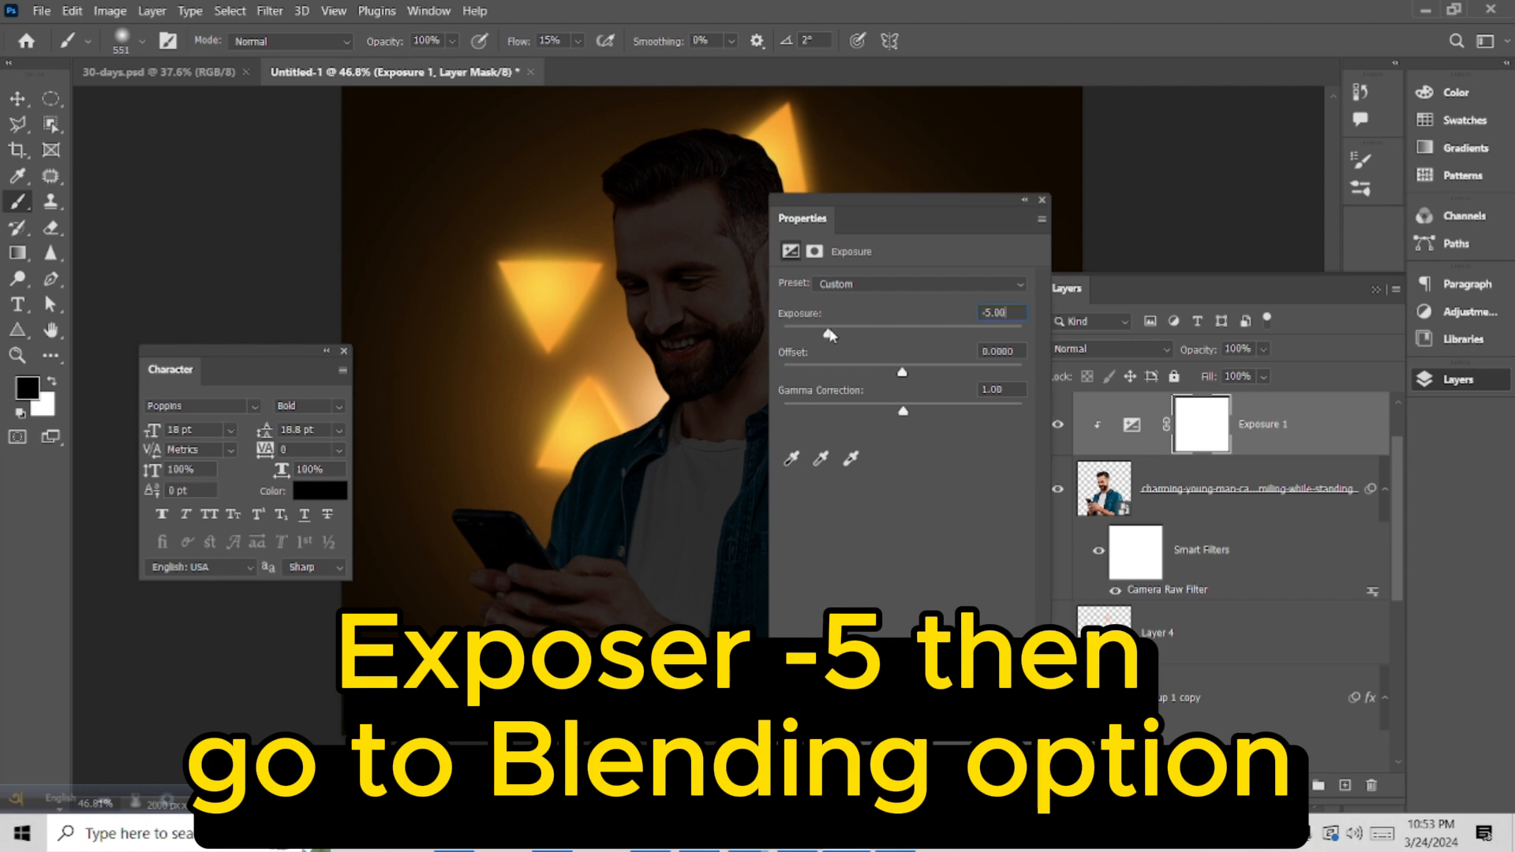
drag(829, 336, 827, 336)
click(1025, 200)
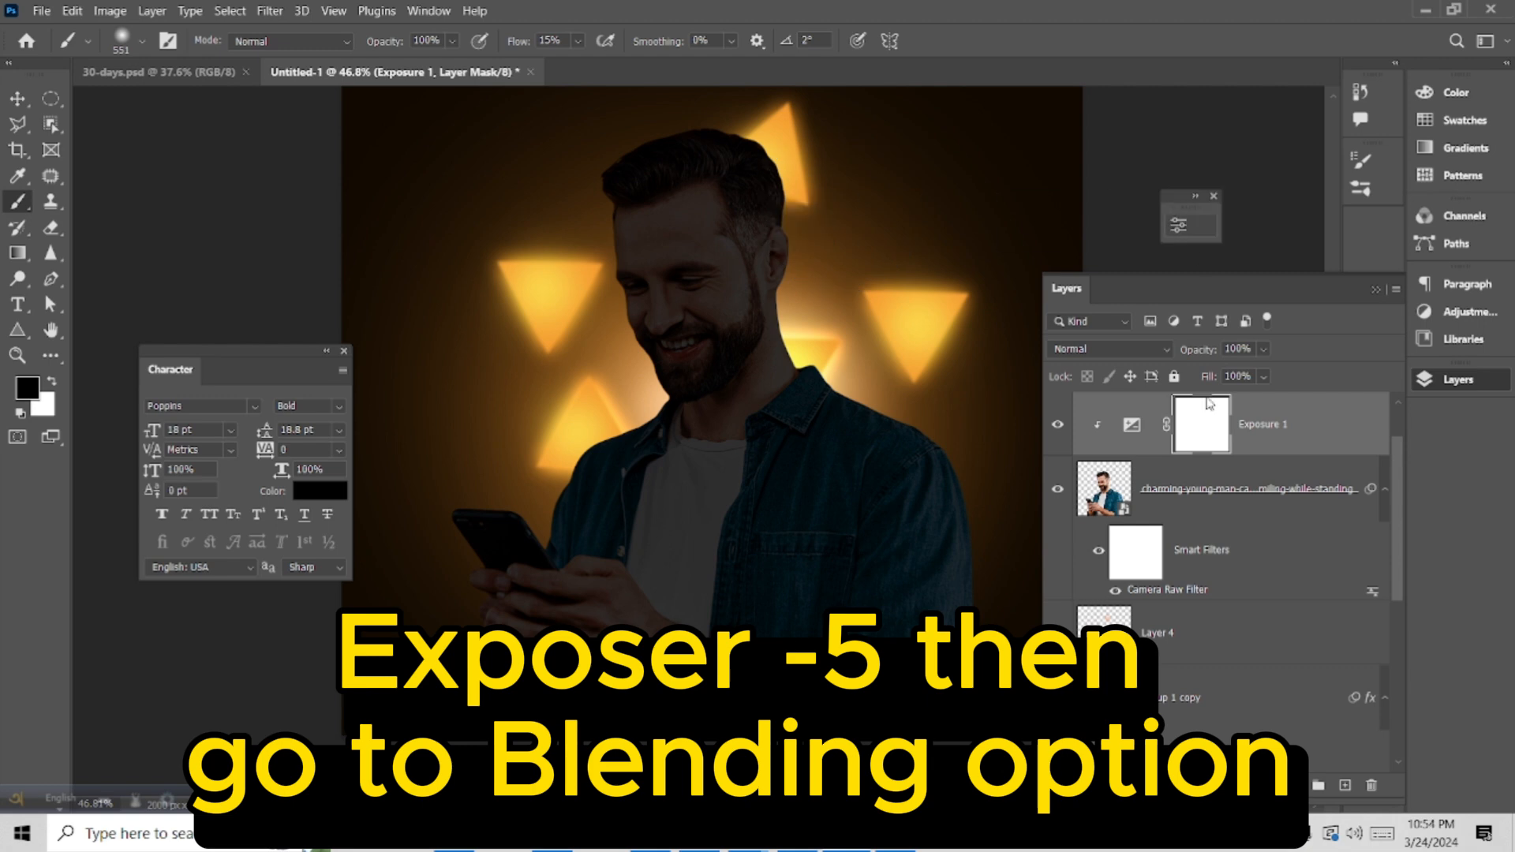
In Exposure 1's Blending Options, split the Underlying Layer's white Blend If slider to 107 / 213
drag(1104, 291, 827, 264)
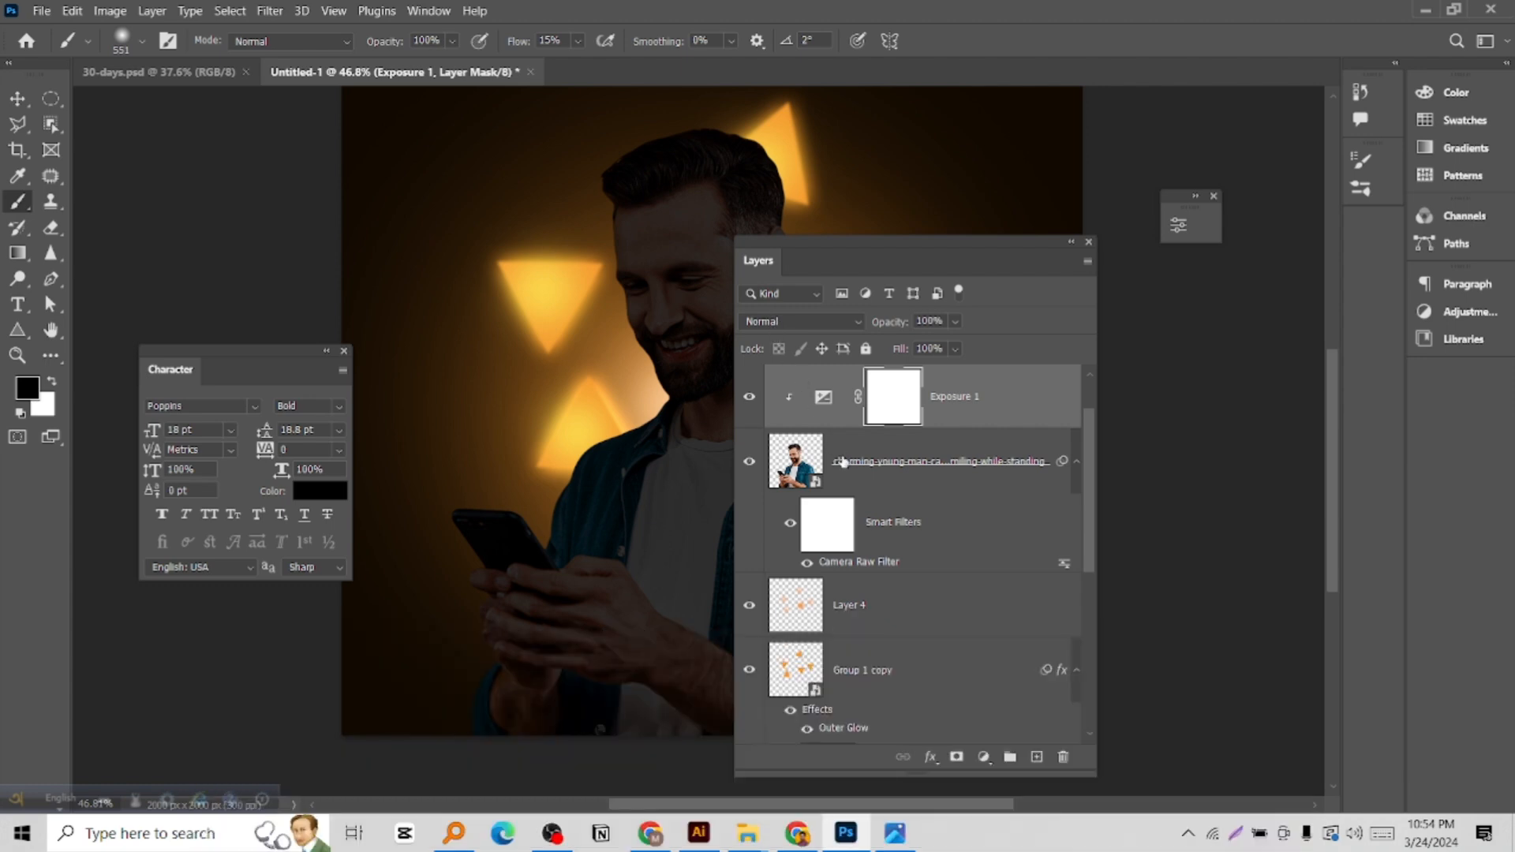
drag(868, 238, 1044, 224)
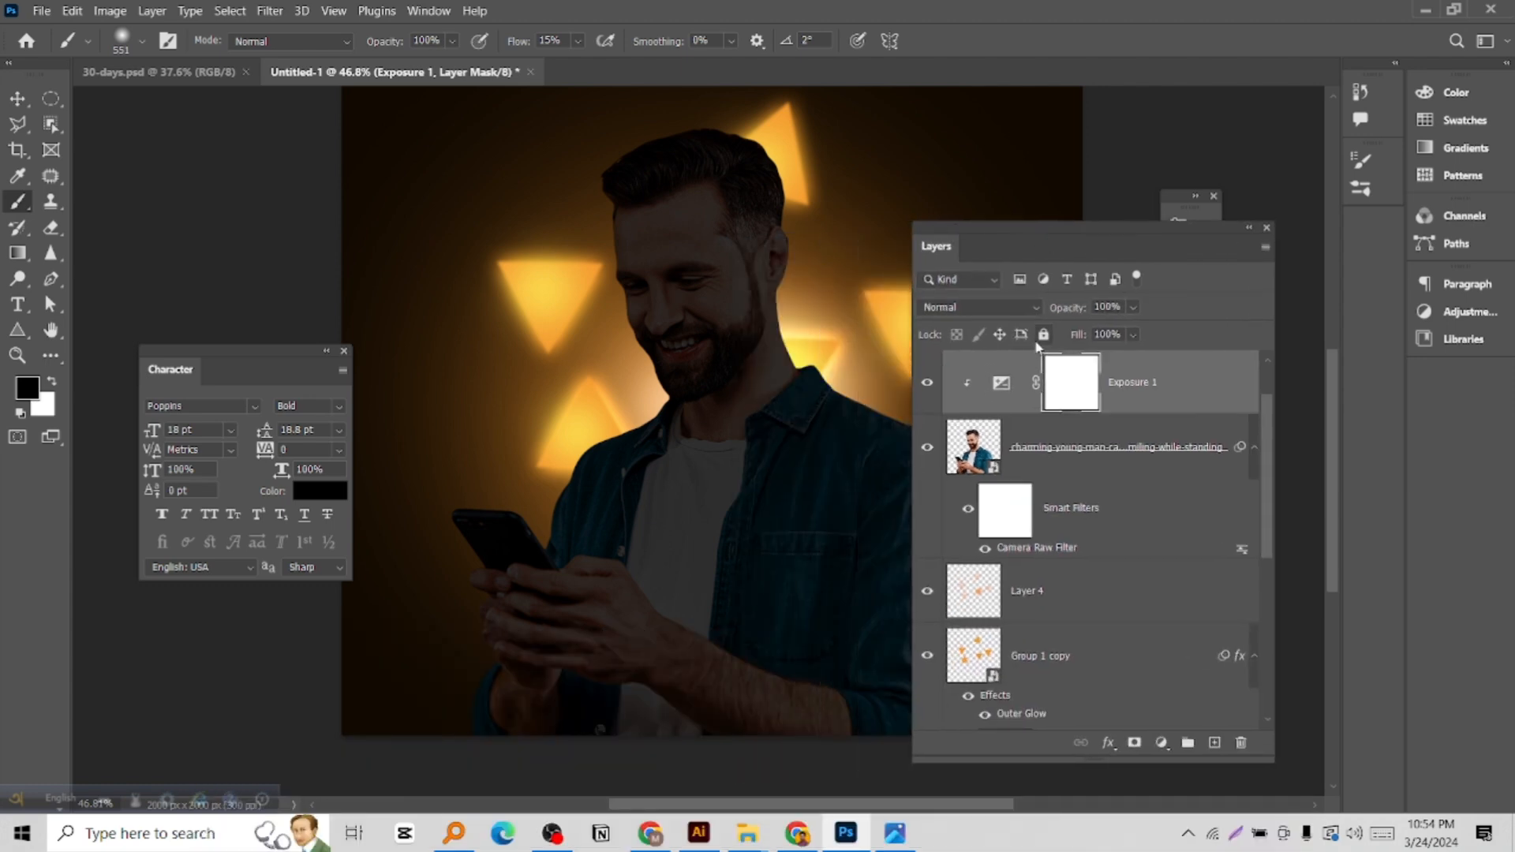
click(1002, 384)
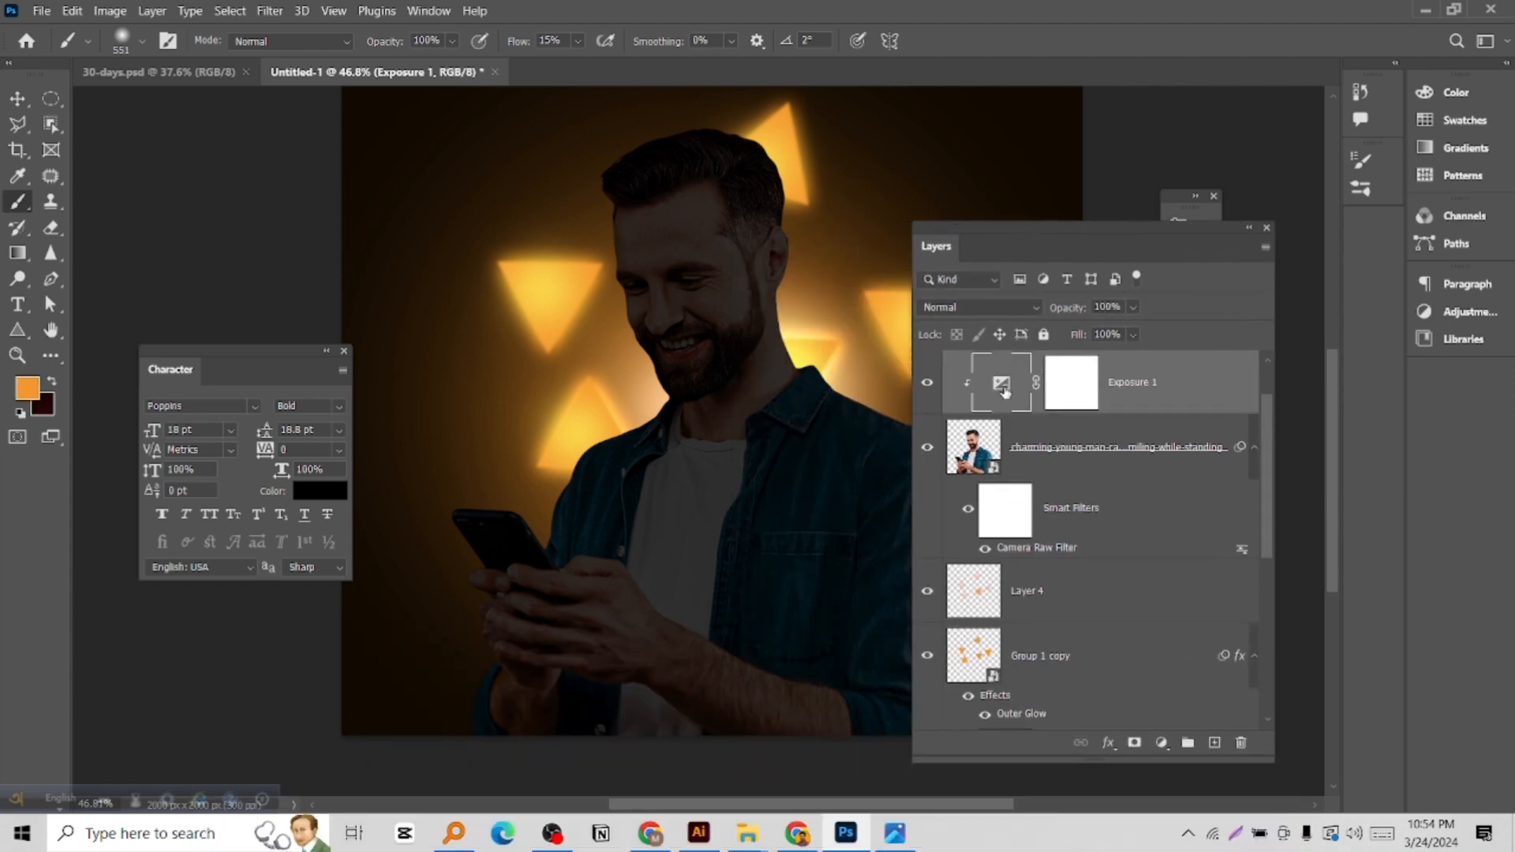
click(1109, 743)
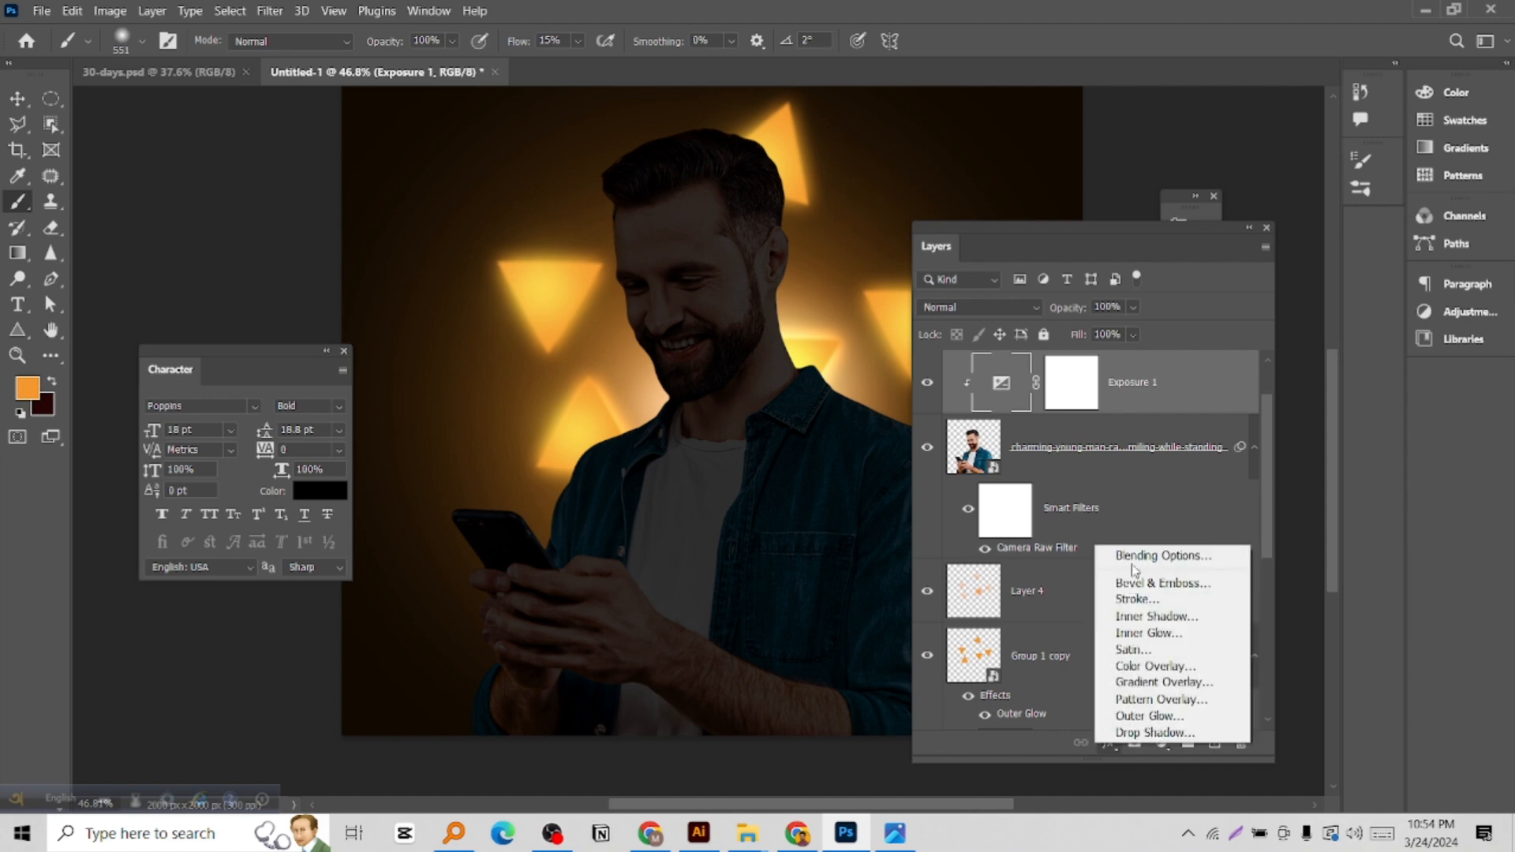
click(1133, 565)
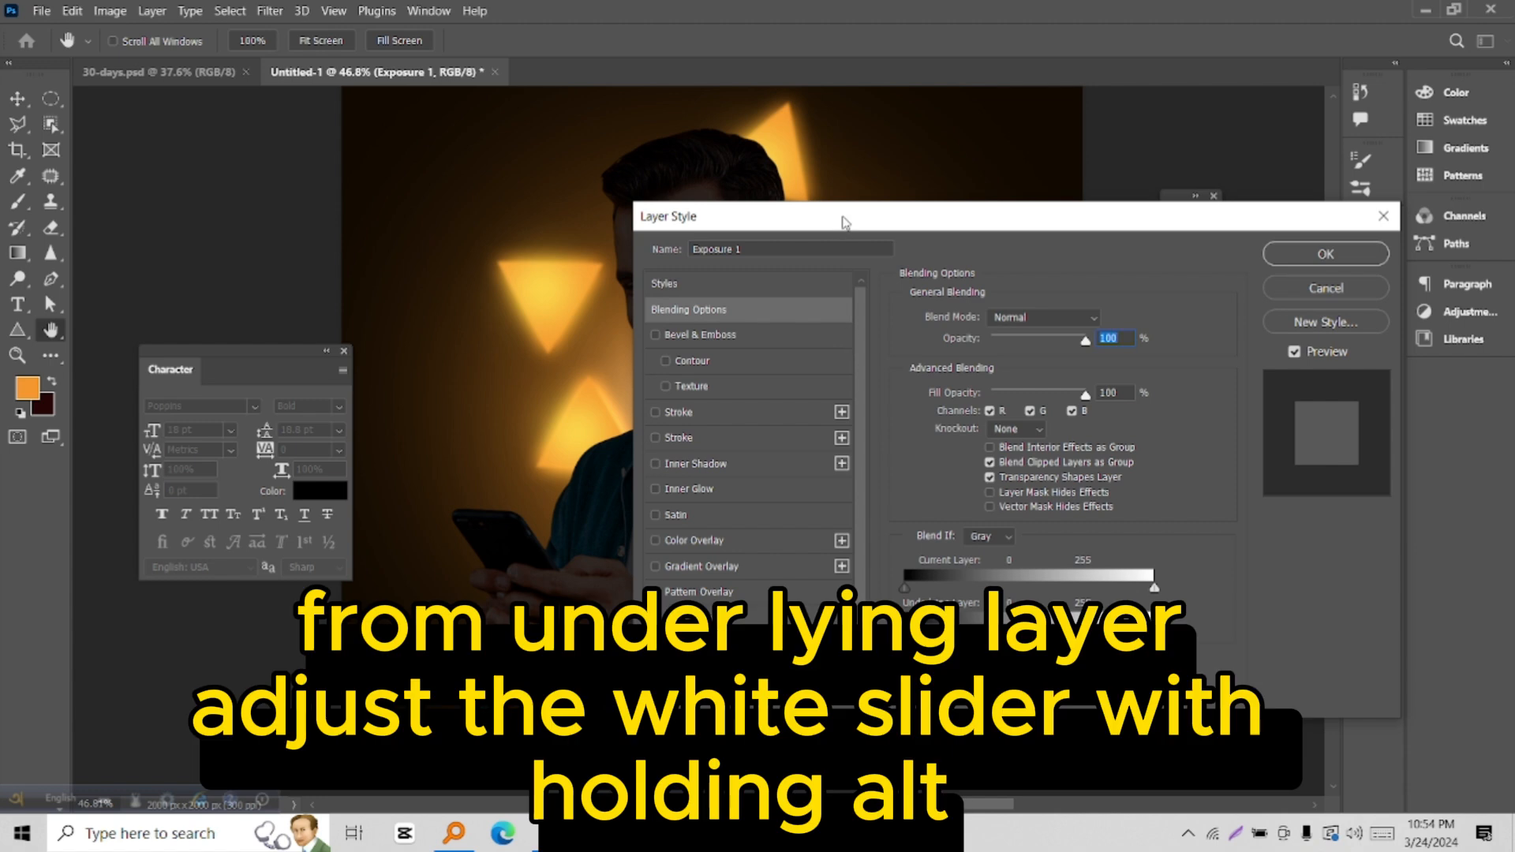
drag(855, 221, 1027, 226)
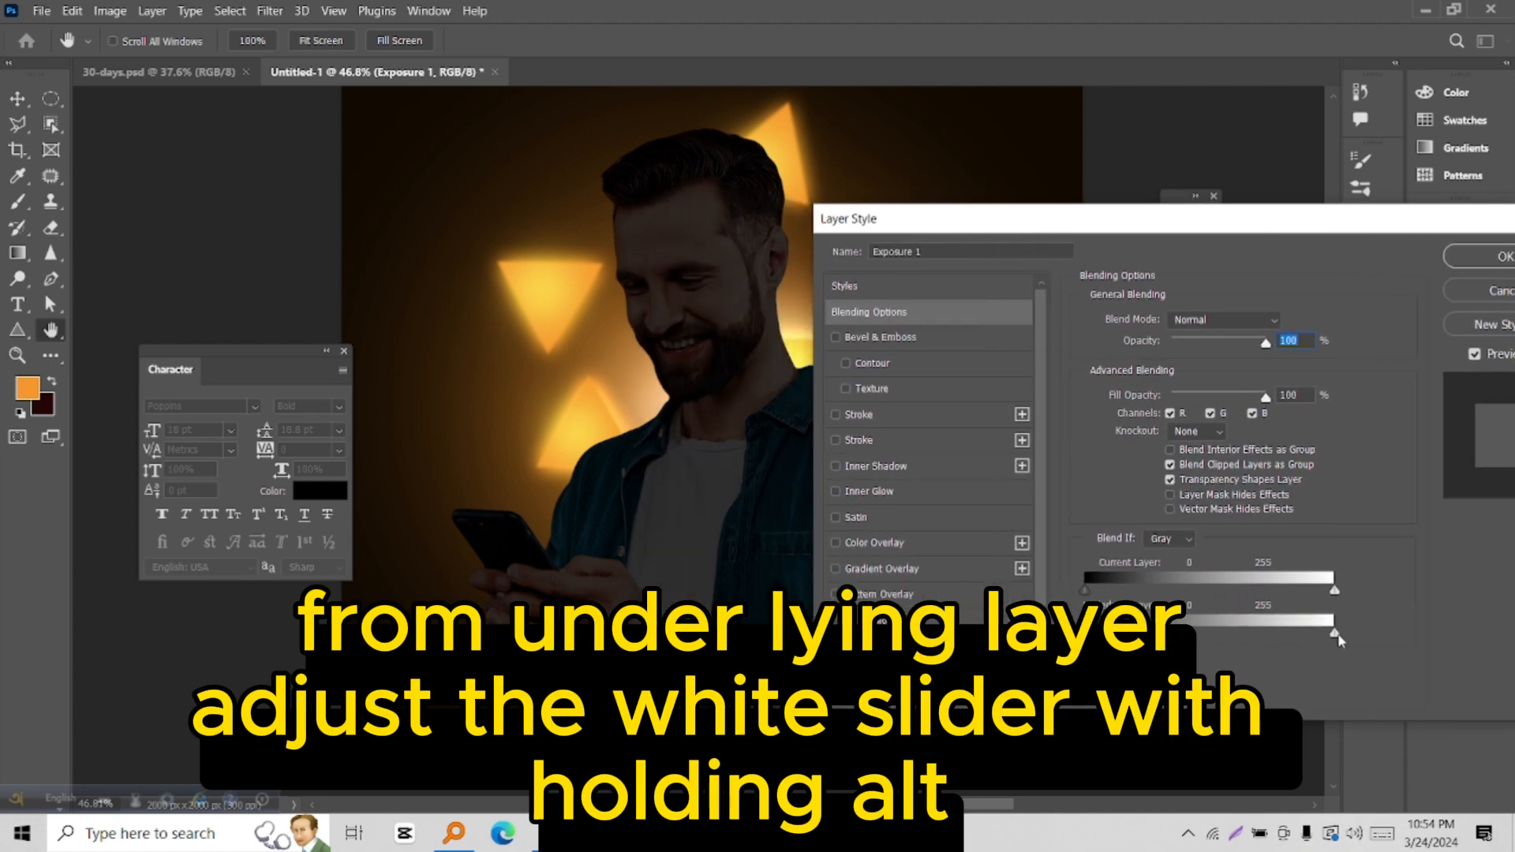
drag(1337, 636, 1248, 647)
drag(1339, 638, 1191, 623)
click(1481, 257)
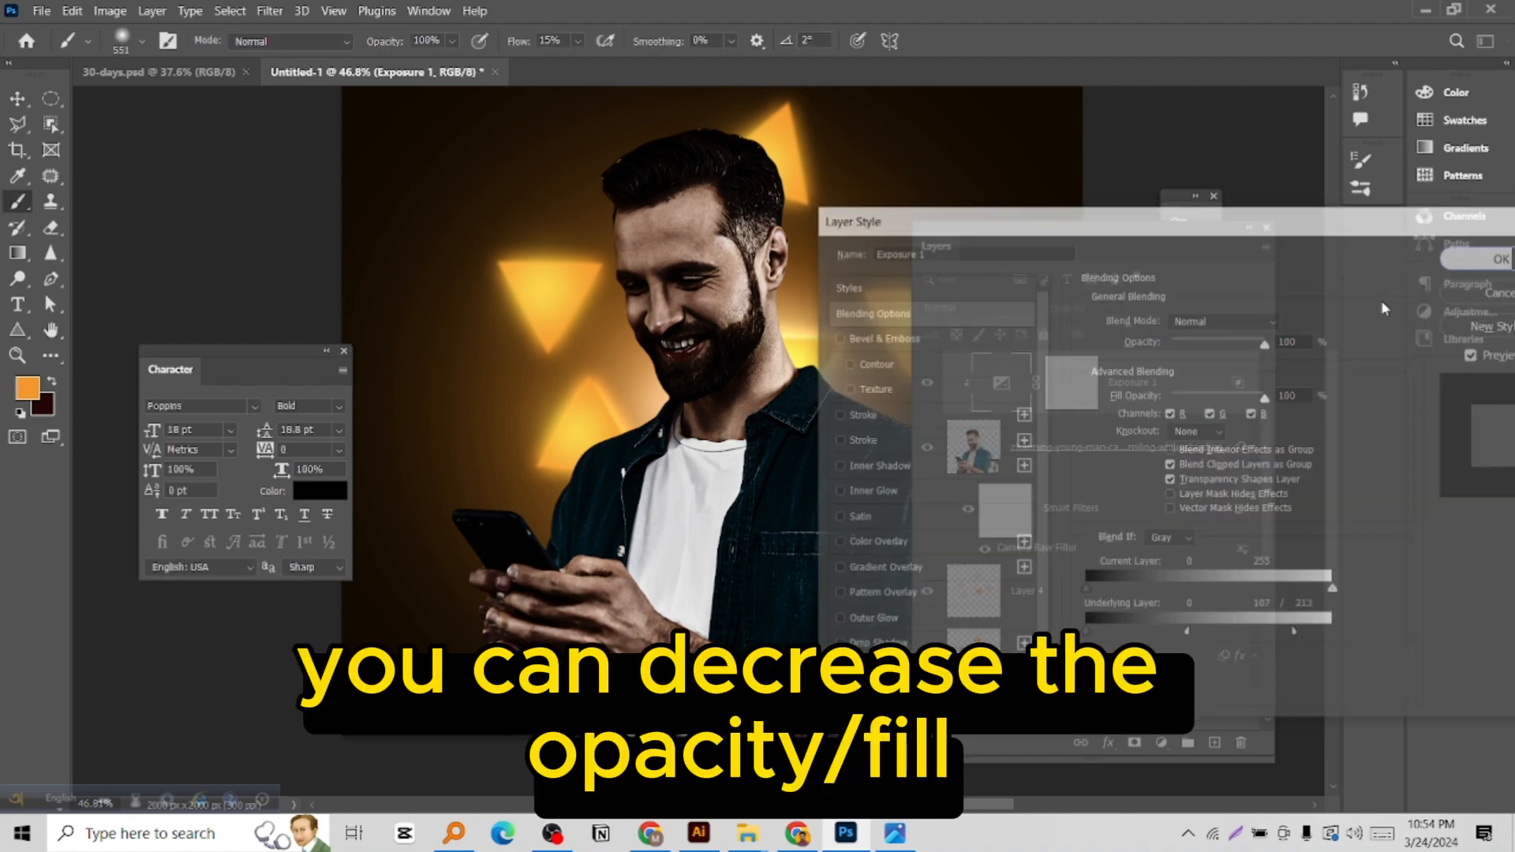
Lower Exposure 1's fill to 53% and convert it together with the man's layer into one Smart Object
drag(1081, 335, 1041, 350)
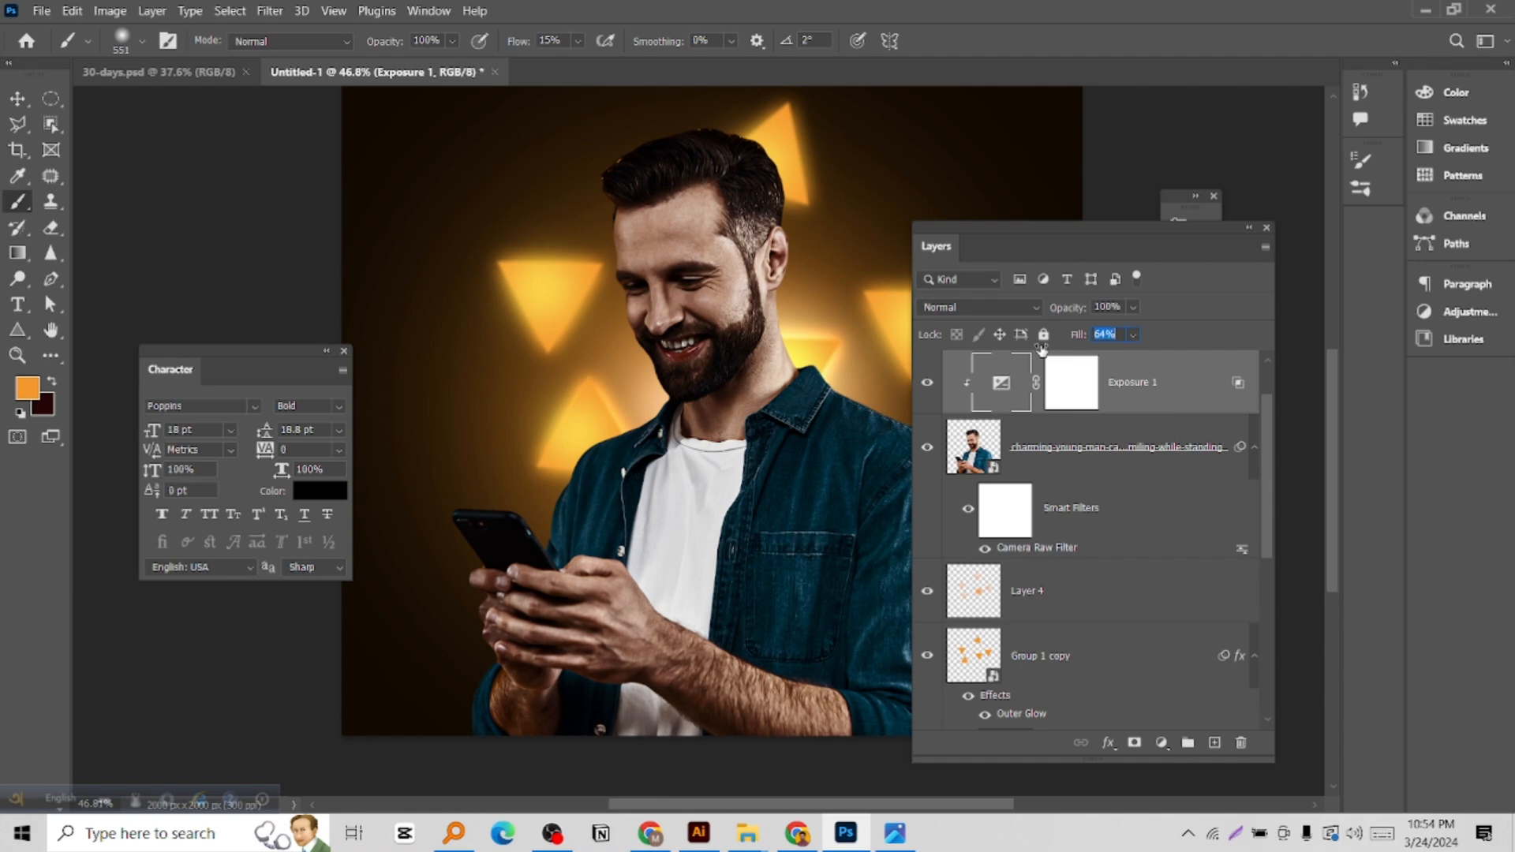
drag(1237, 229, 1381, 225)
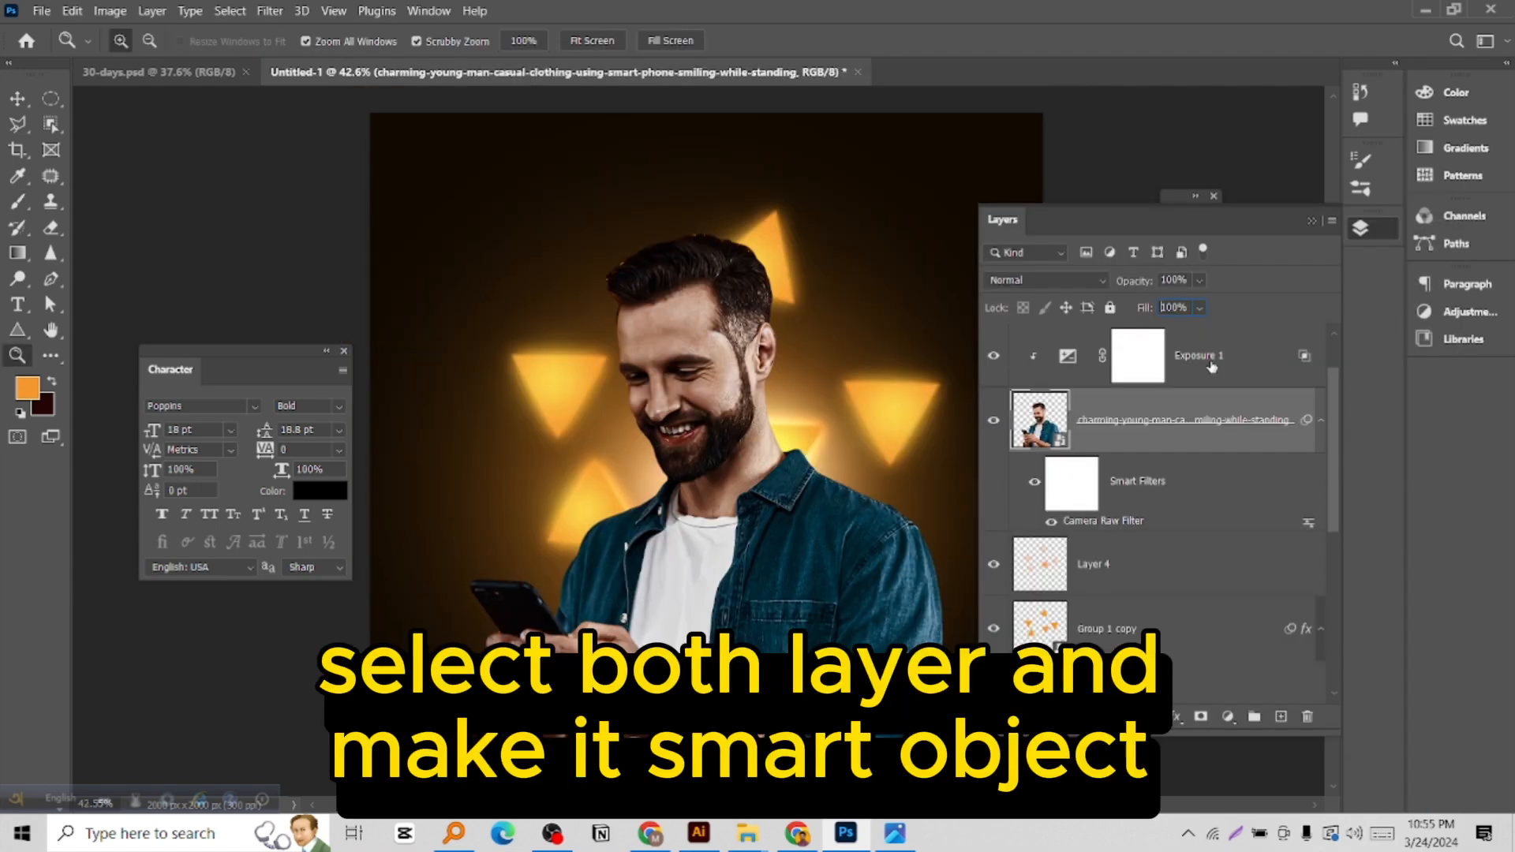
shift+click(1212, 366)
right_click(1211, 365)
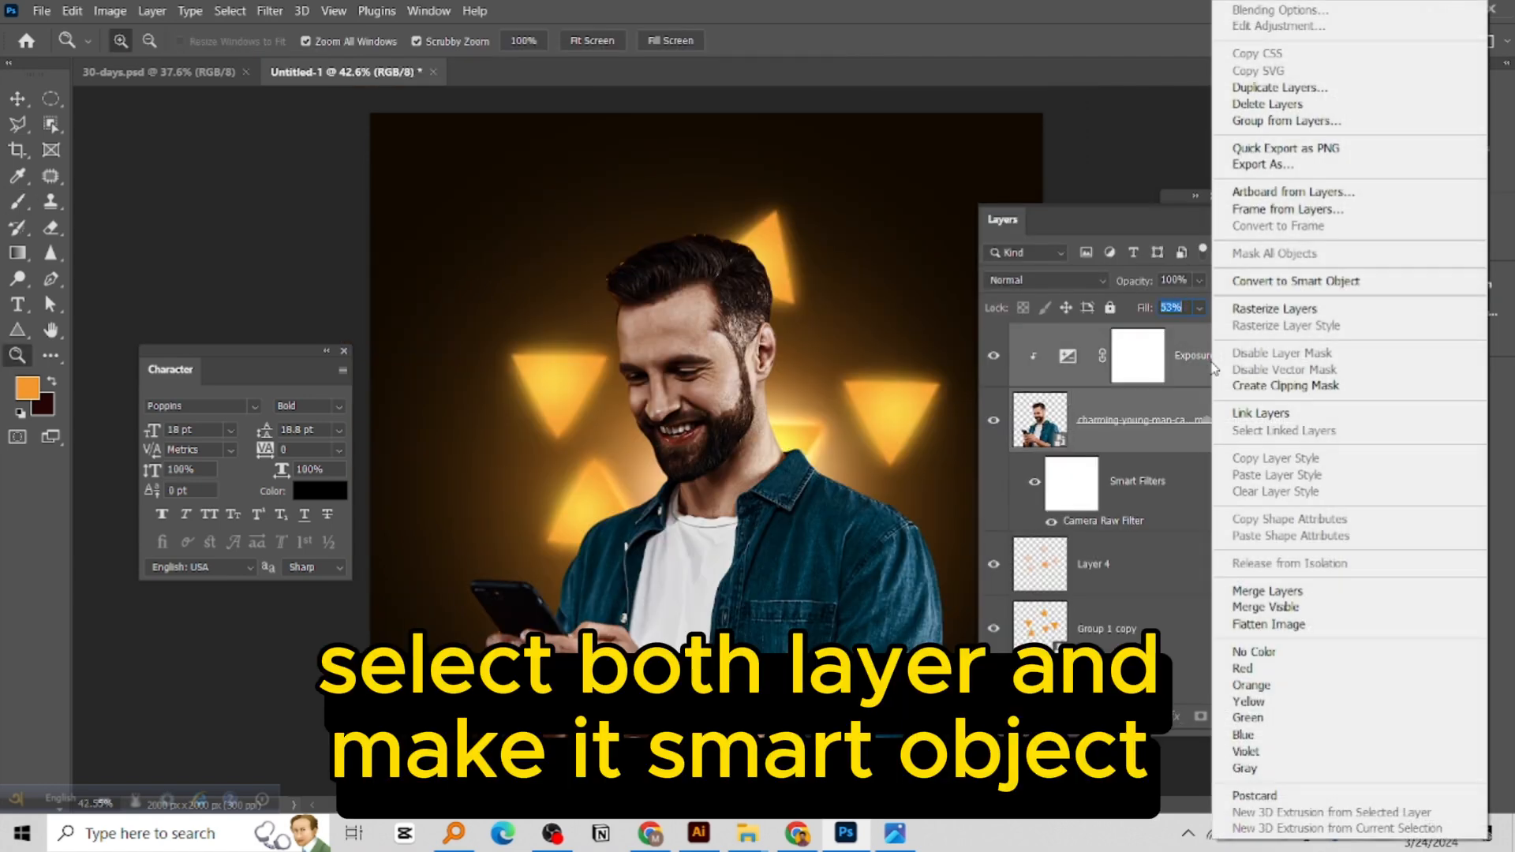
click(1246, 281)
drag(980, 426, 1043, 428)
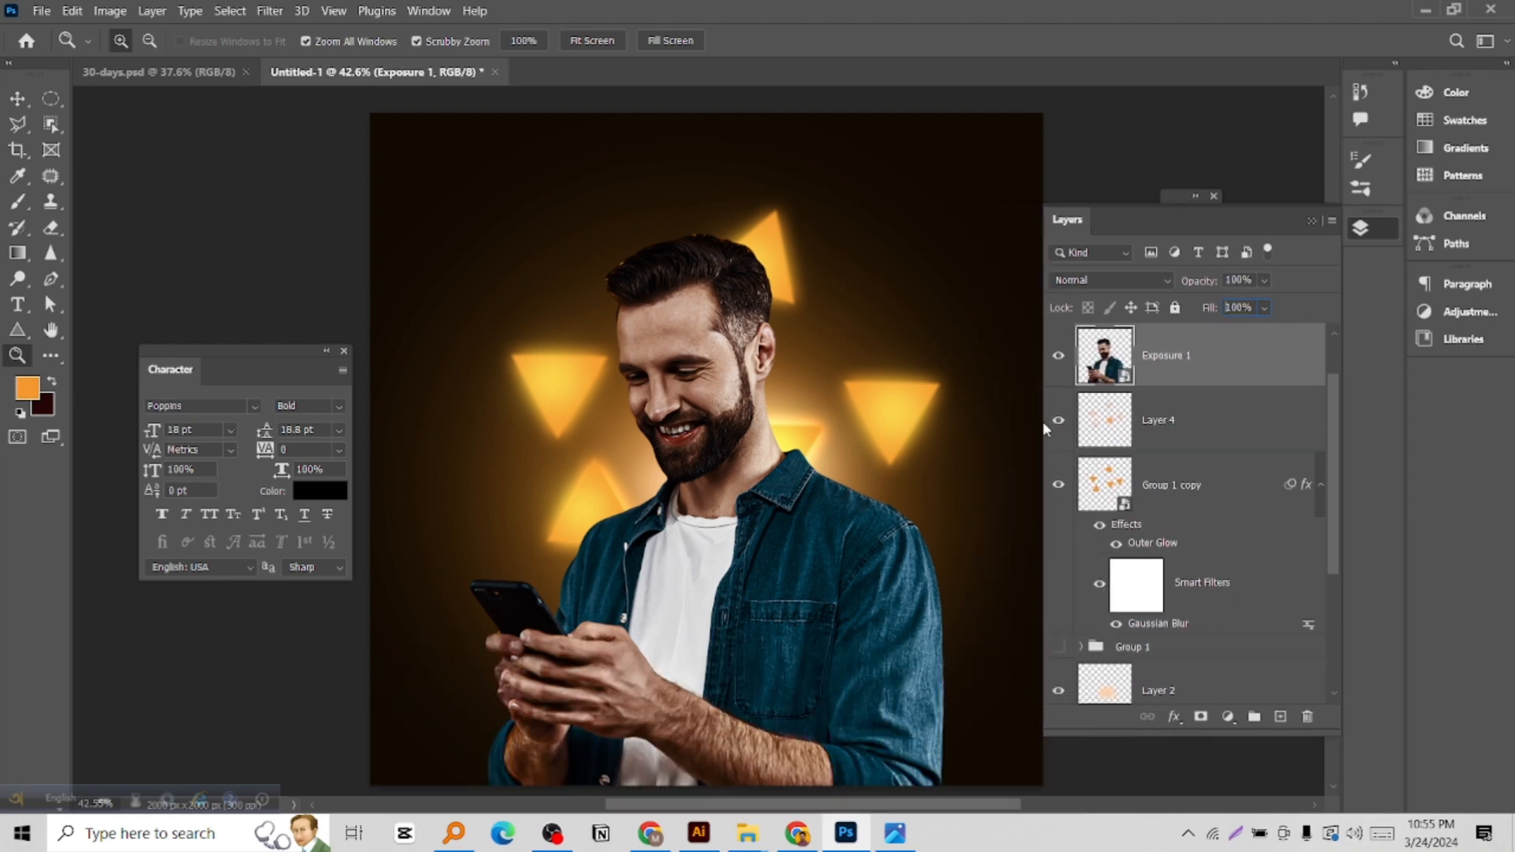
Add an Inner Shadow to the man's Smart Object, with global light off and a yellow sampled from a triangle
click(1175, 718)
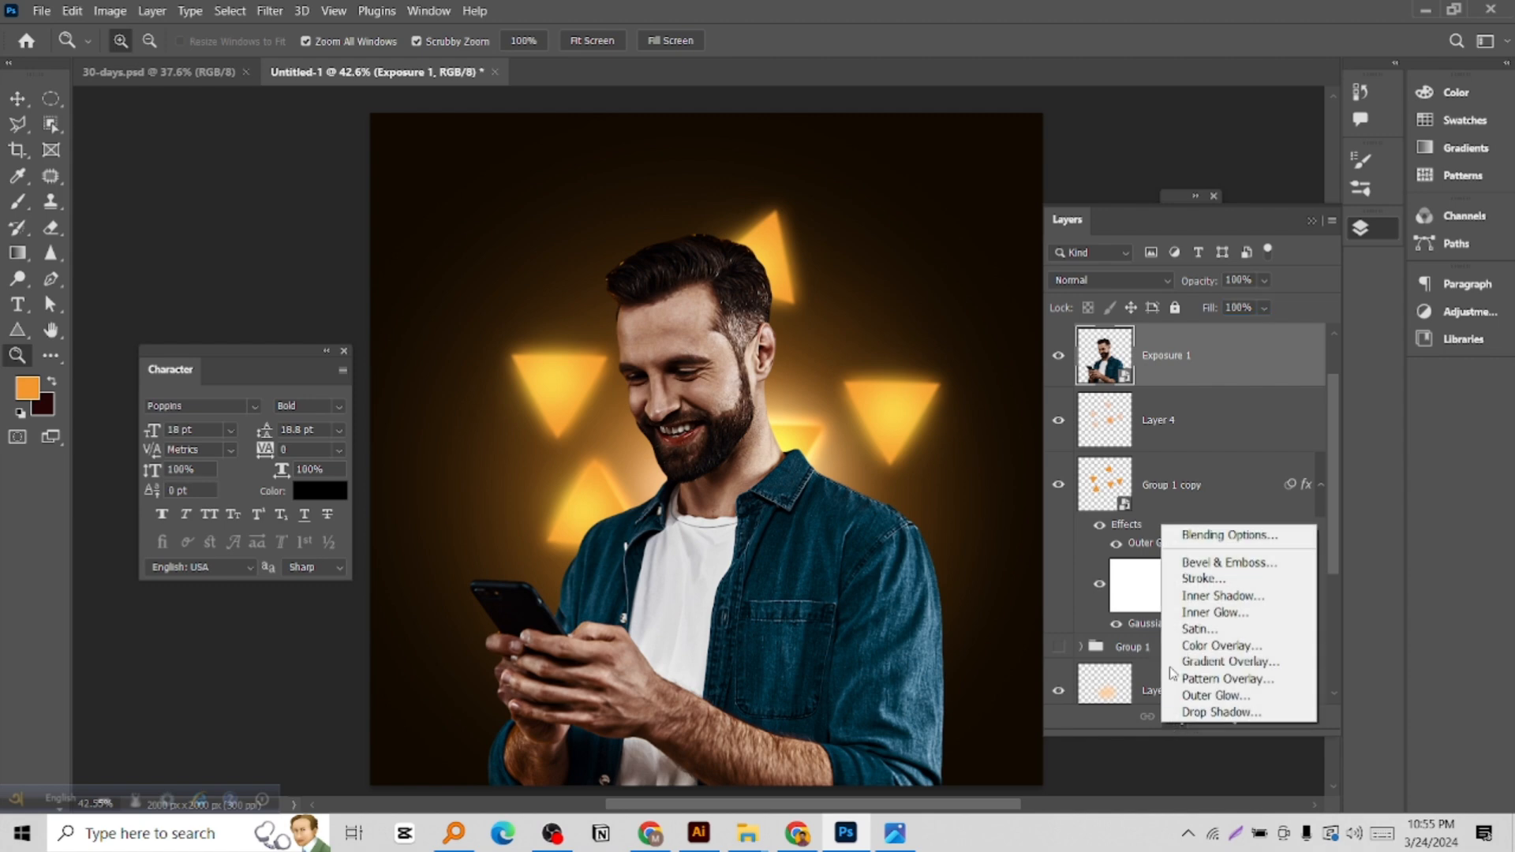
click(1192, 602)
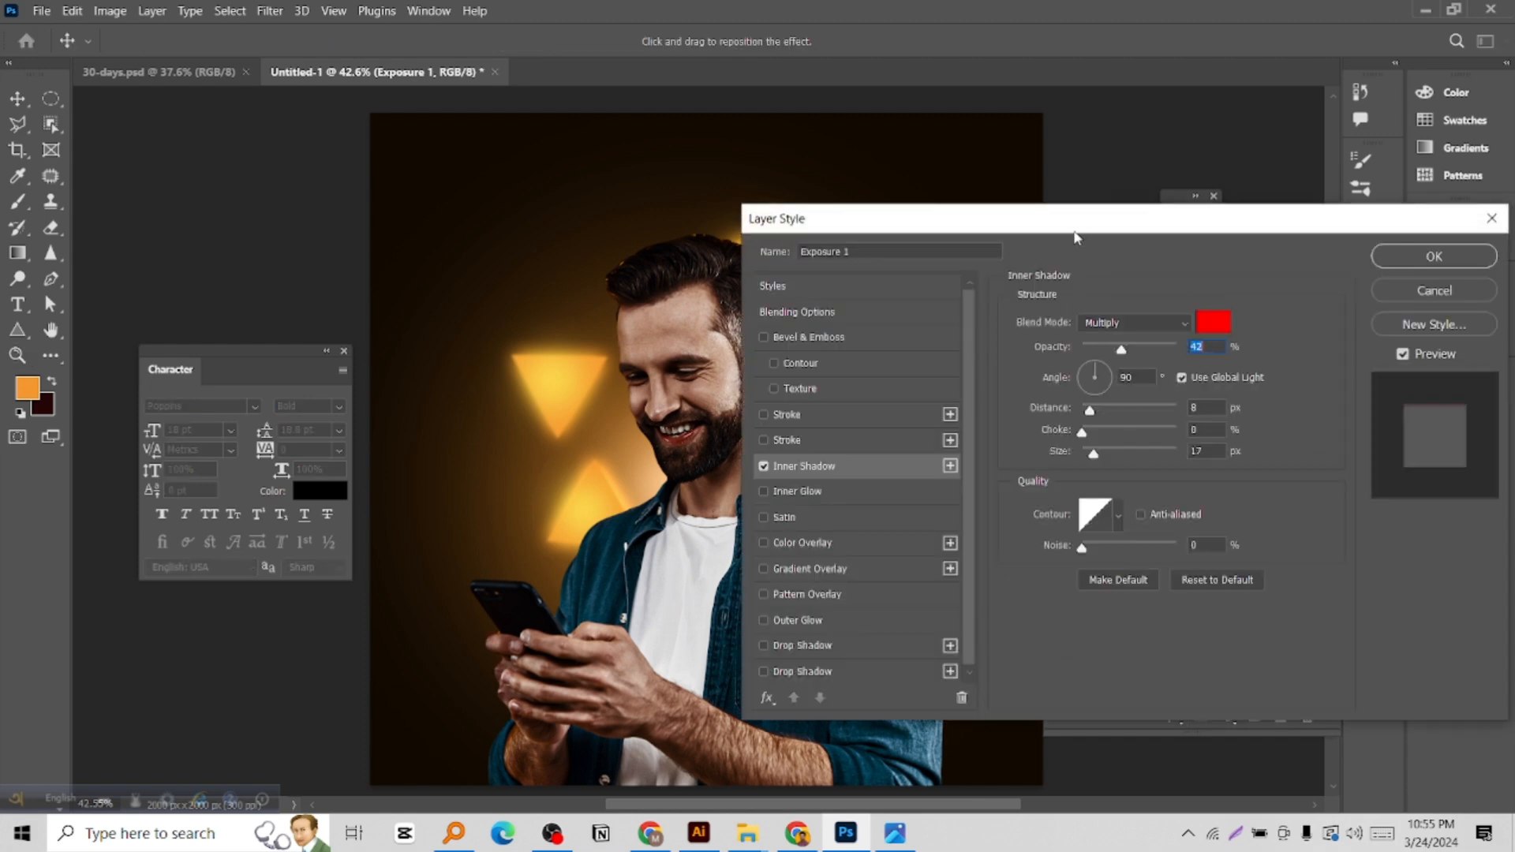
drag(1077, 236, 1189, 230)
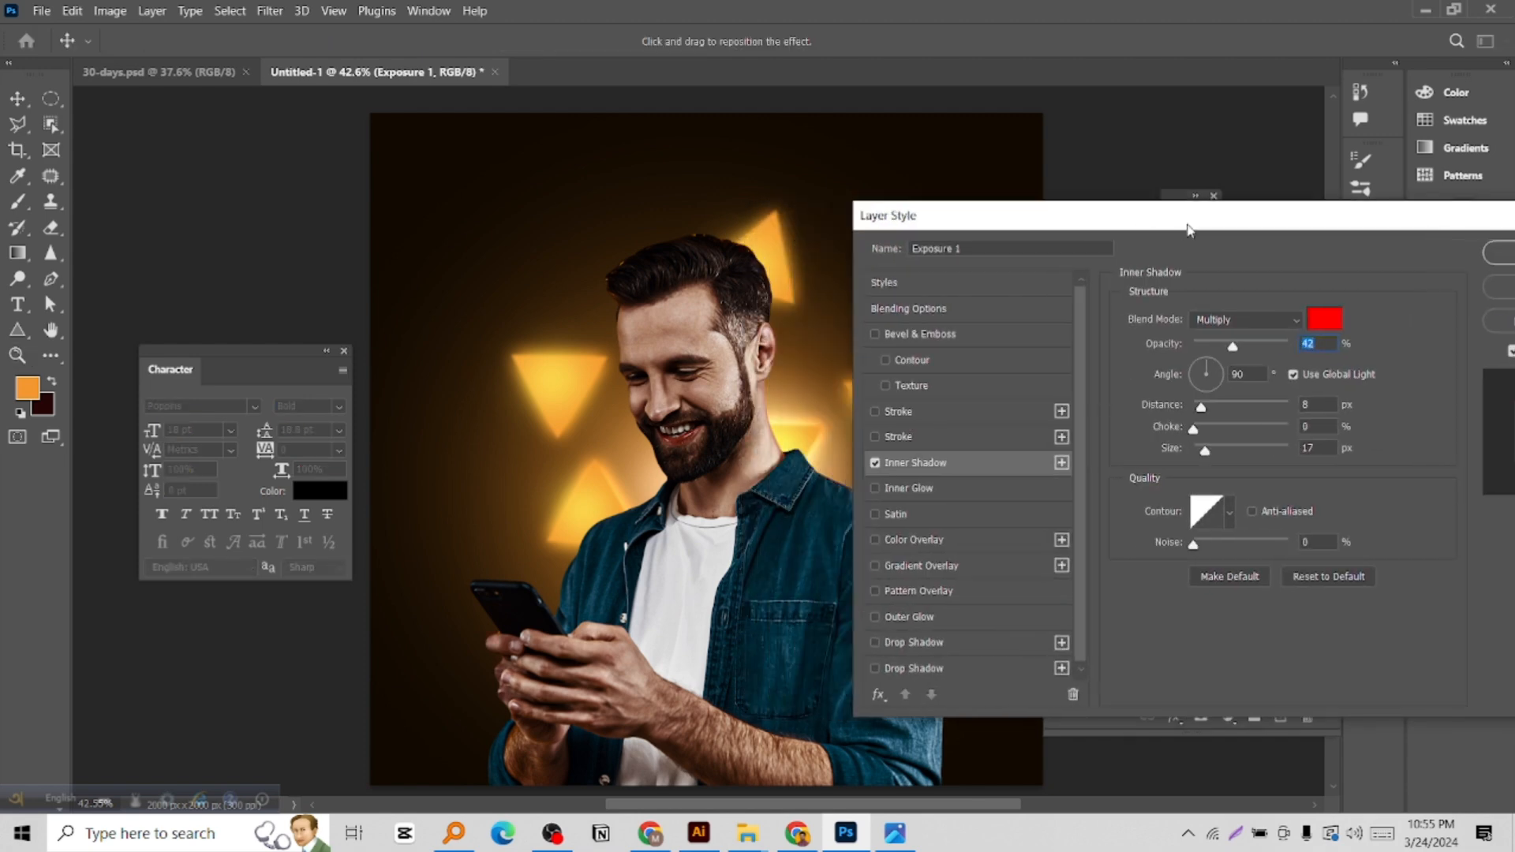
click(1294, 376)
click(1313, 328)
click(556, 375)
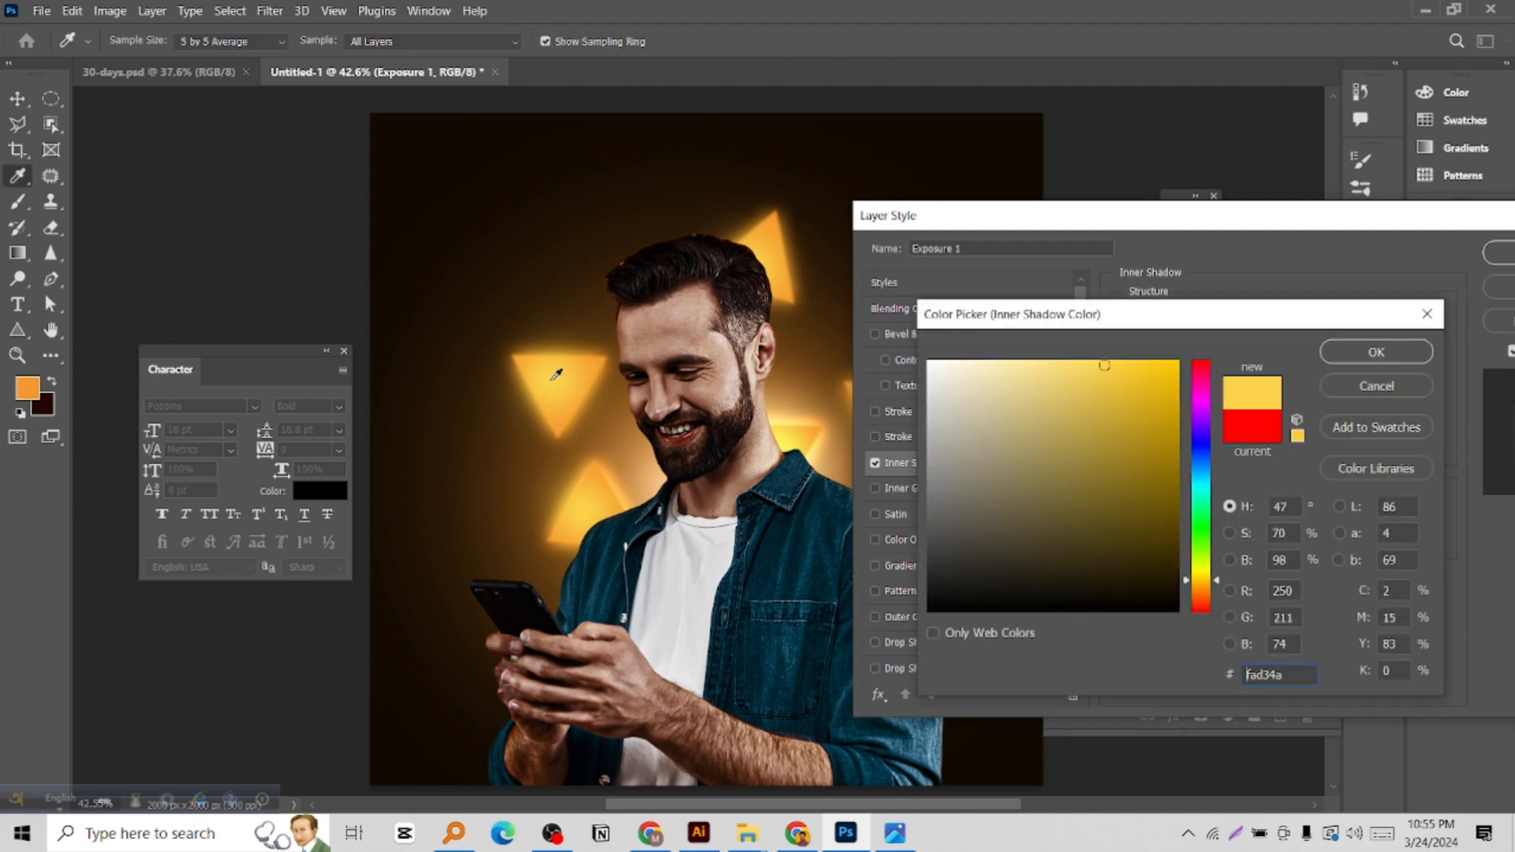
click(1341, 363)
Set the Inner Shadow to Linear Dodge (Add) with 100% opacity, 5 px distance and a size of about 106 px
click(1200, 320)
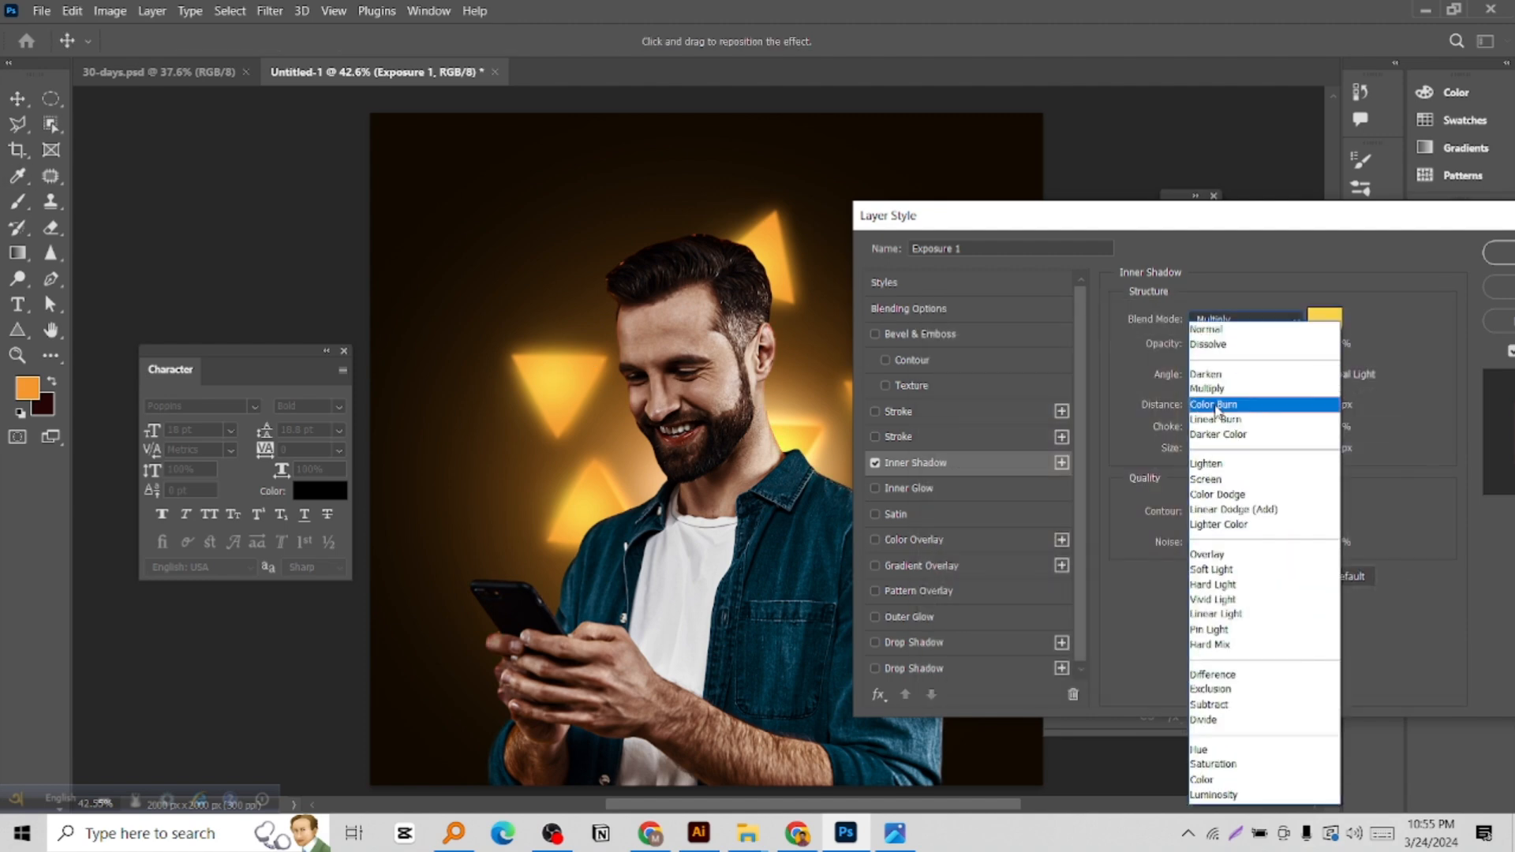
click(1219, 509)
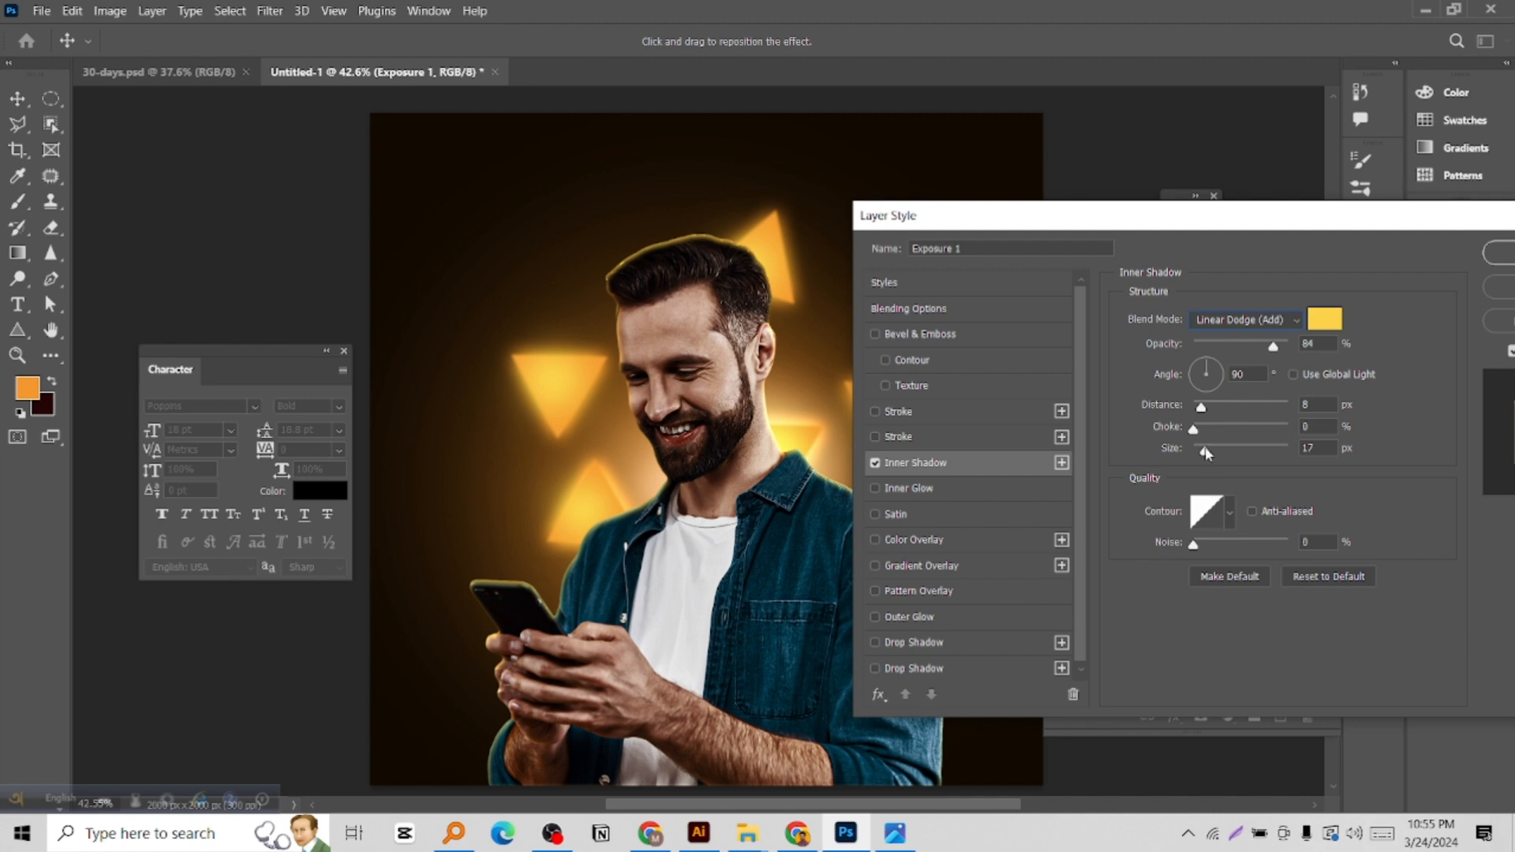
drag(1200, 407, 1237, 452)
drag(1272, 347, 1295, 348)
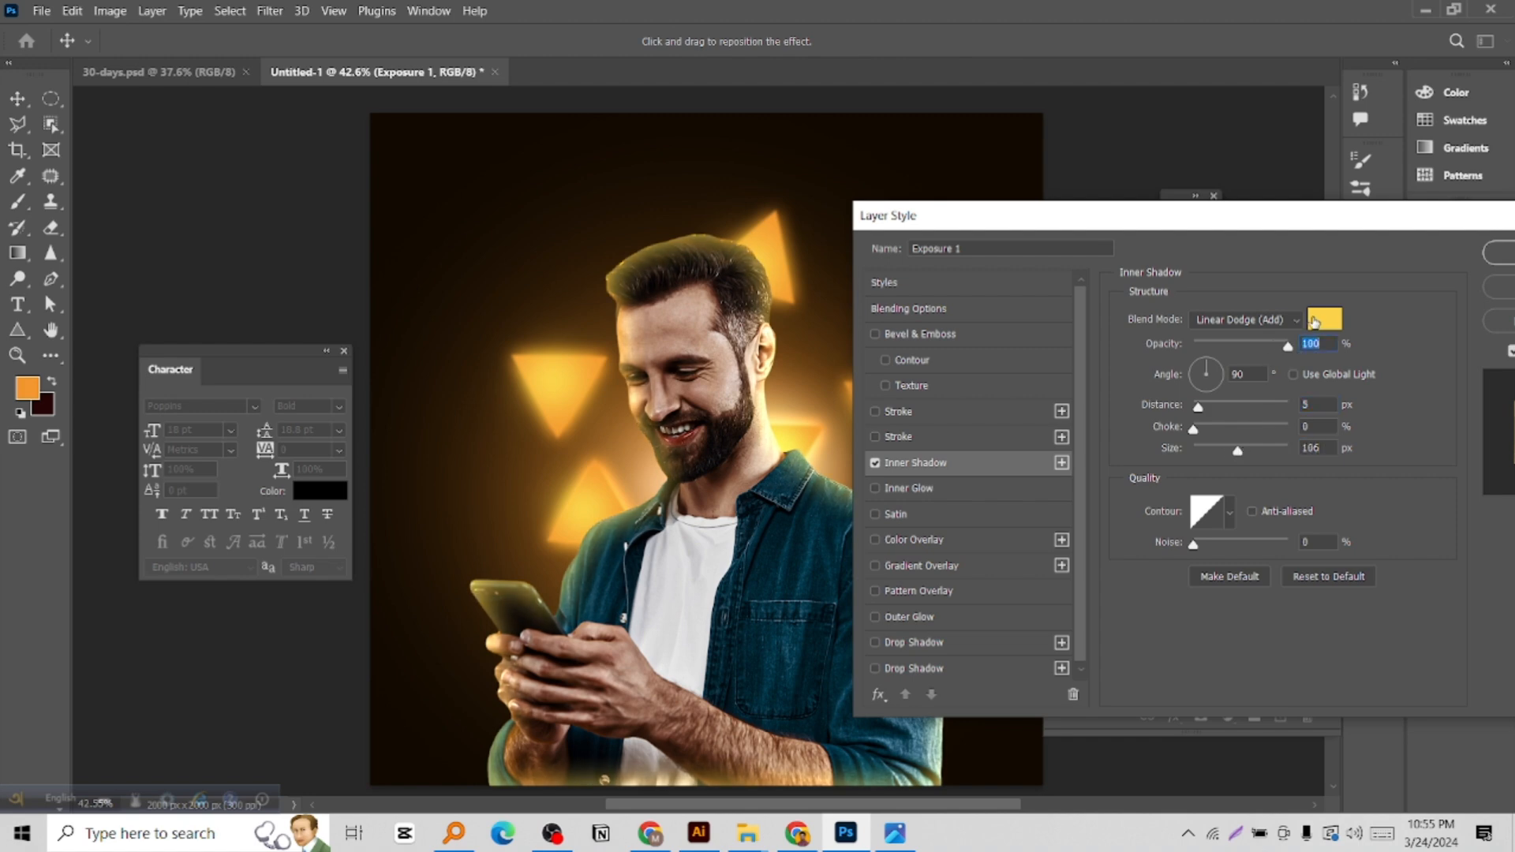
Change the Inner Shadow's colour to the orange ff7e00
click(1324, 319)
drag(1189, 586, 1202, 598)
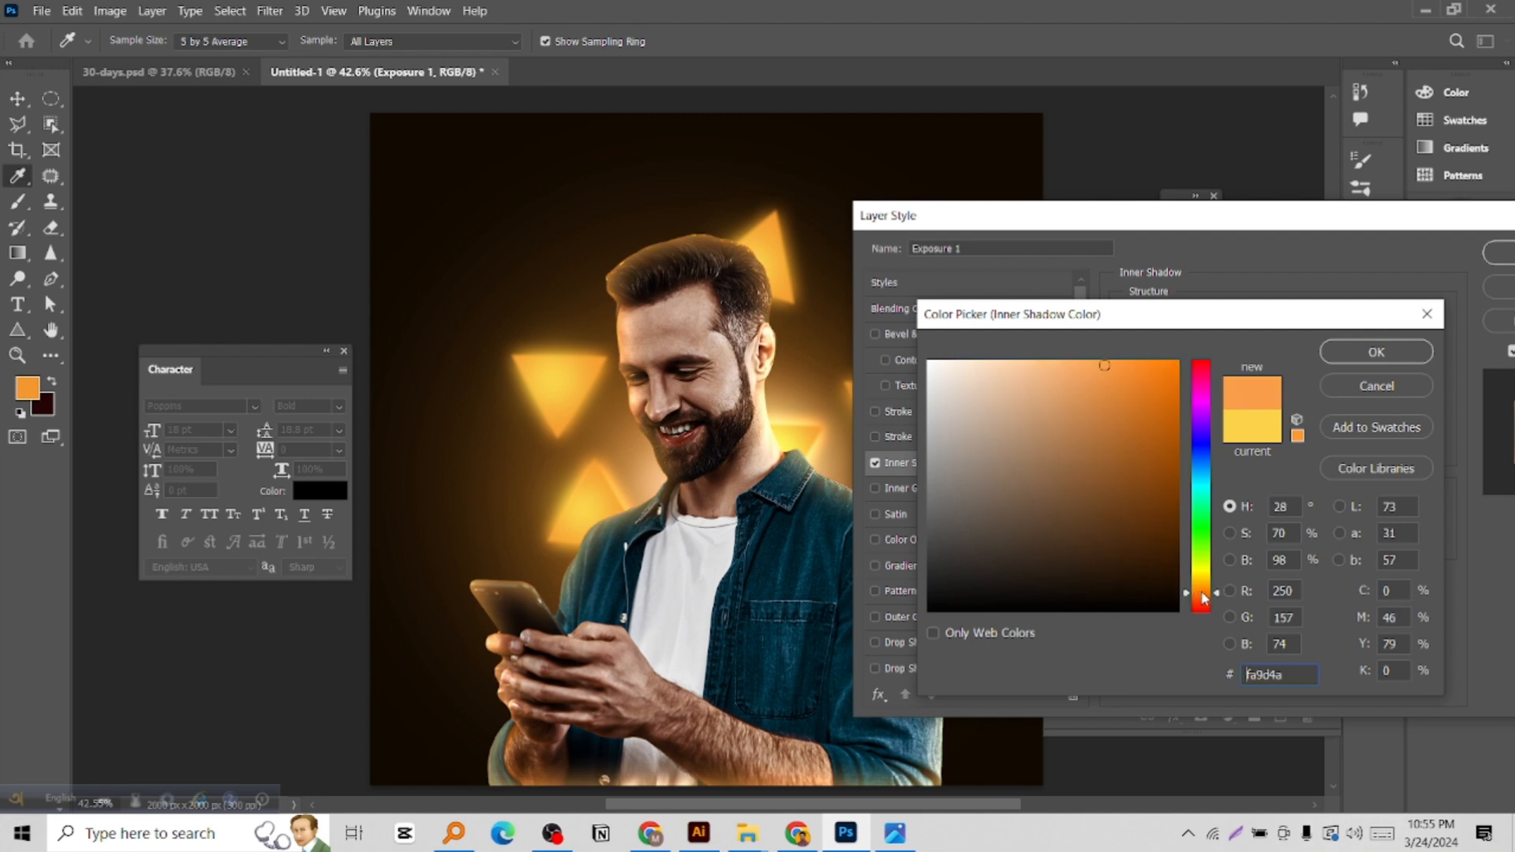
text(ff7e00)
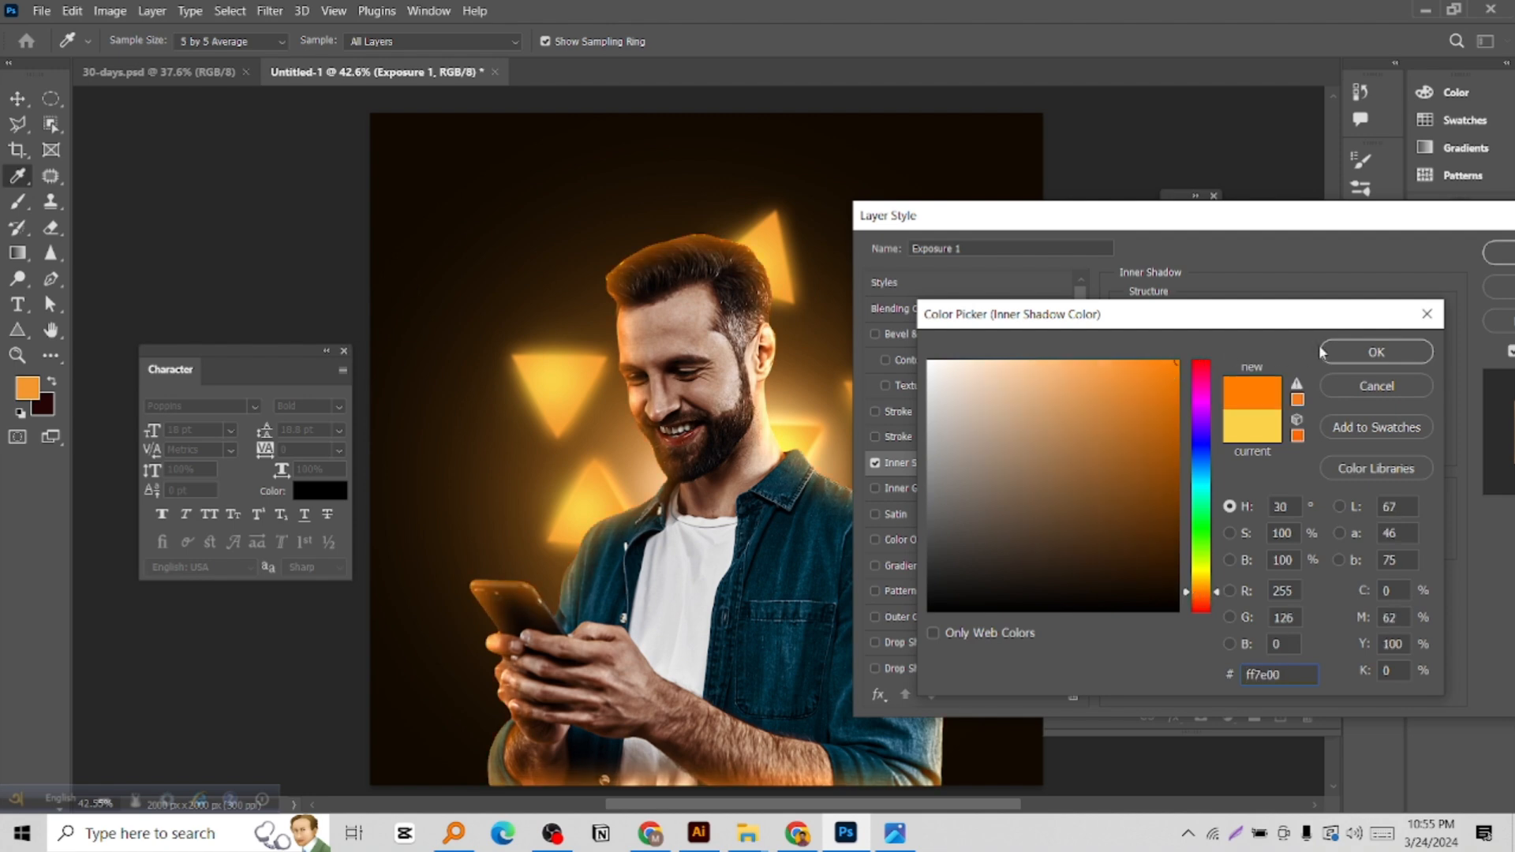
click(1375, 350)
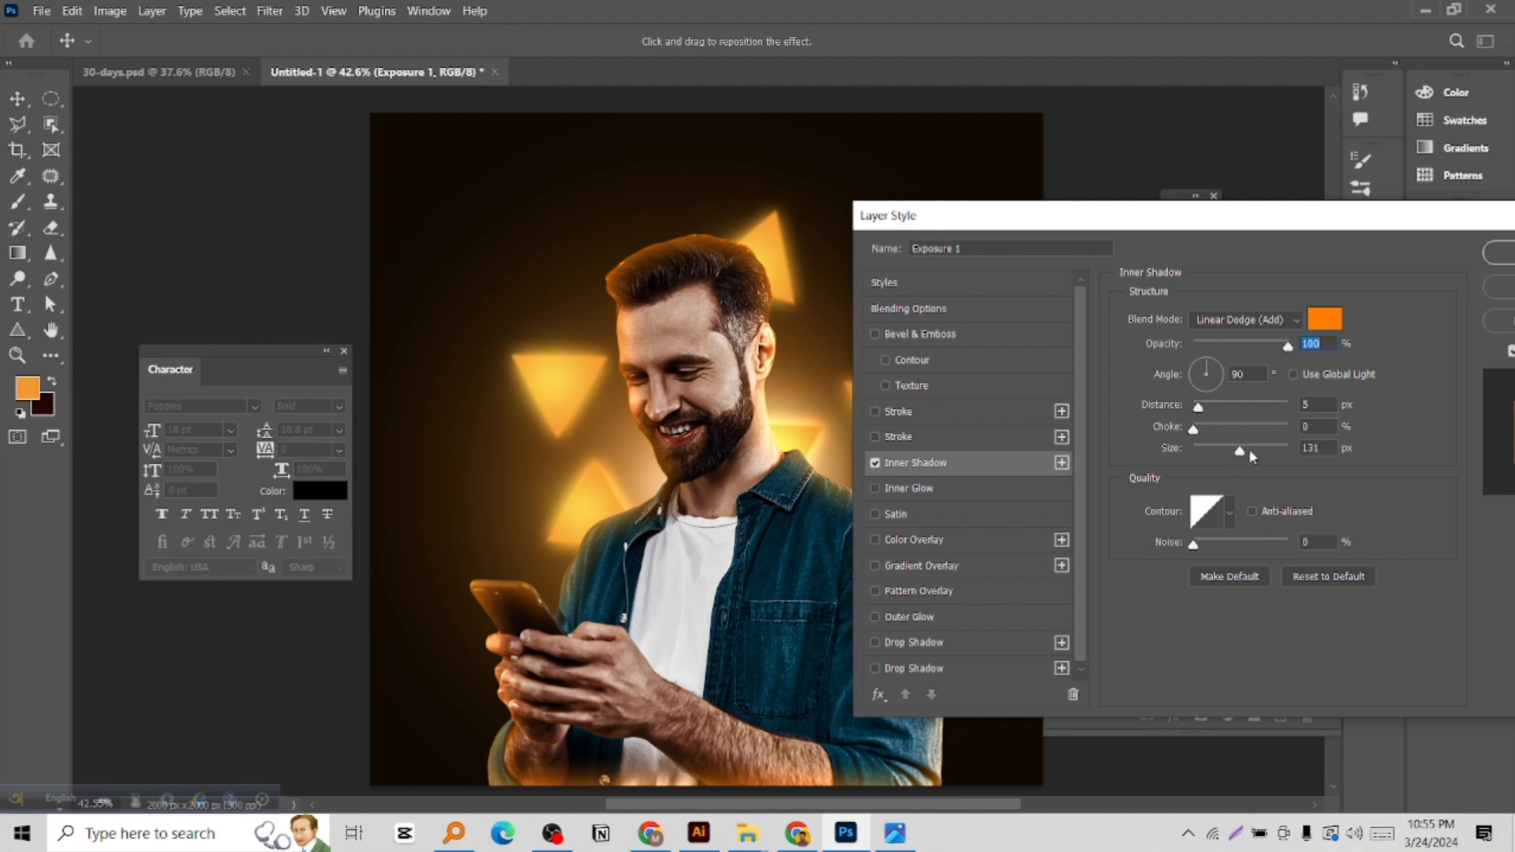
Enlarge the Inner Shadow to a size of 250 px and adjust its distance
drag(1249, 448, 1306, 456)
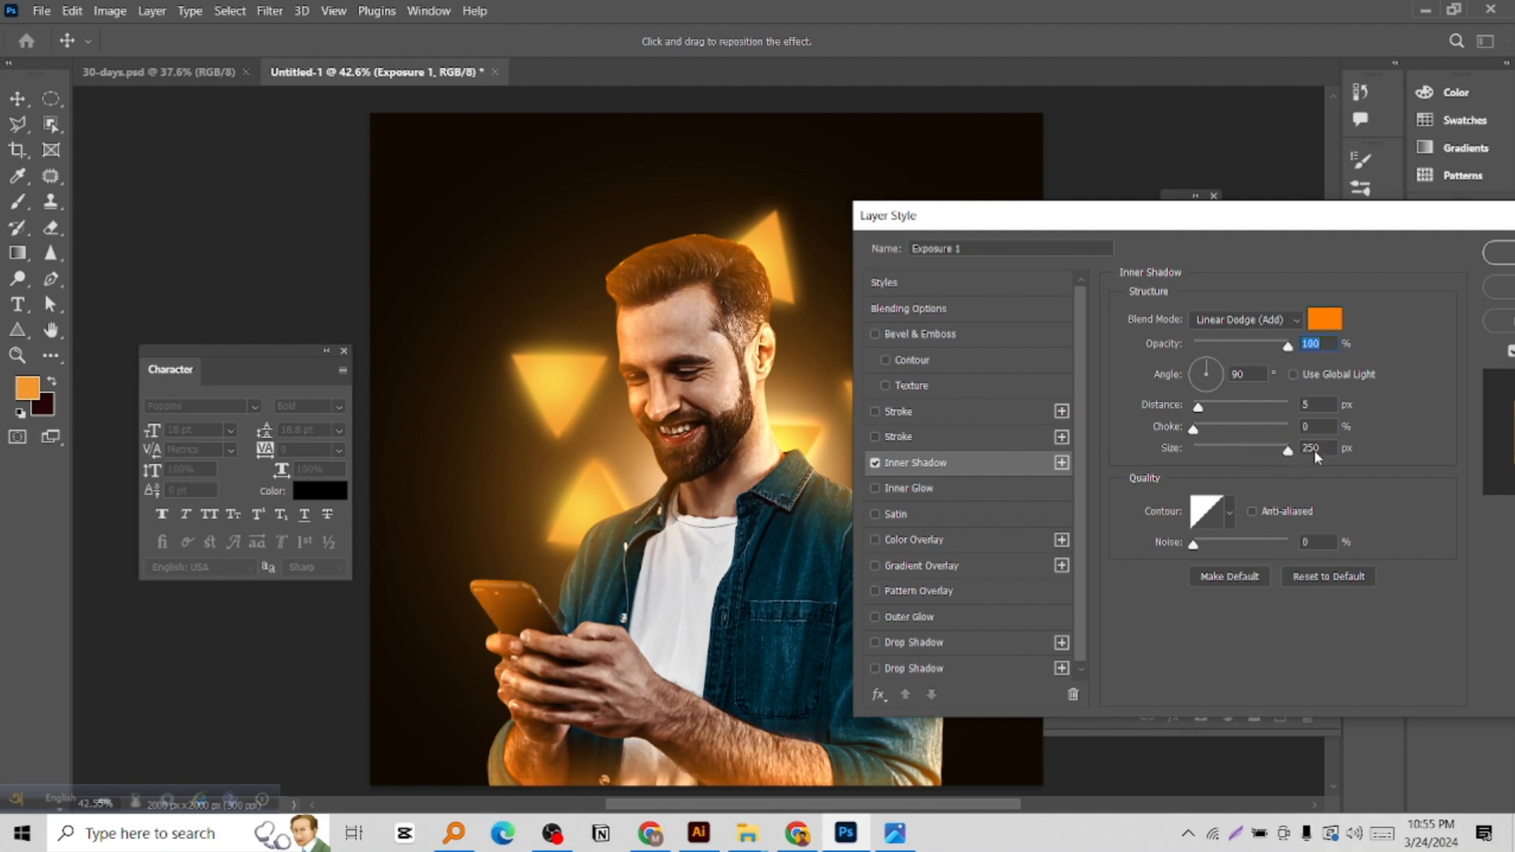
click(1314, 450)
drag(1205, 416, 1245, 417)
Add an Inner Glow to the man's Smart Object, coloured with the yellow fad049 sampled from a triangle
click(920, 488)
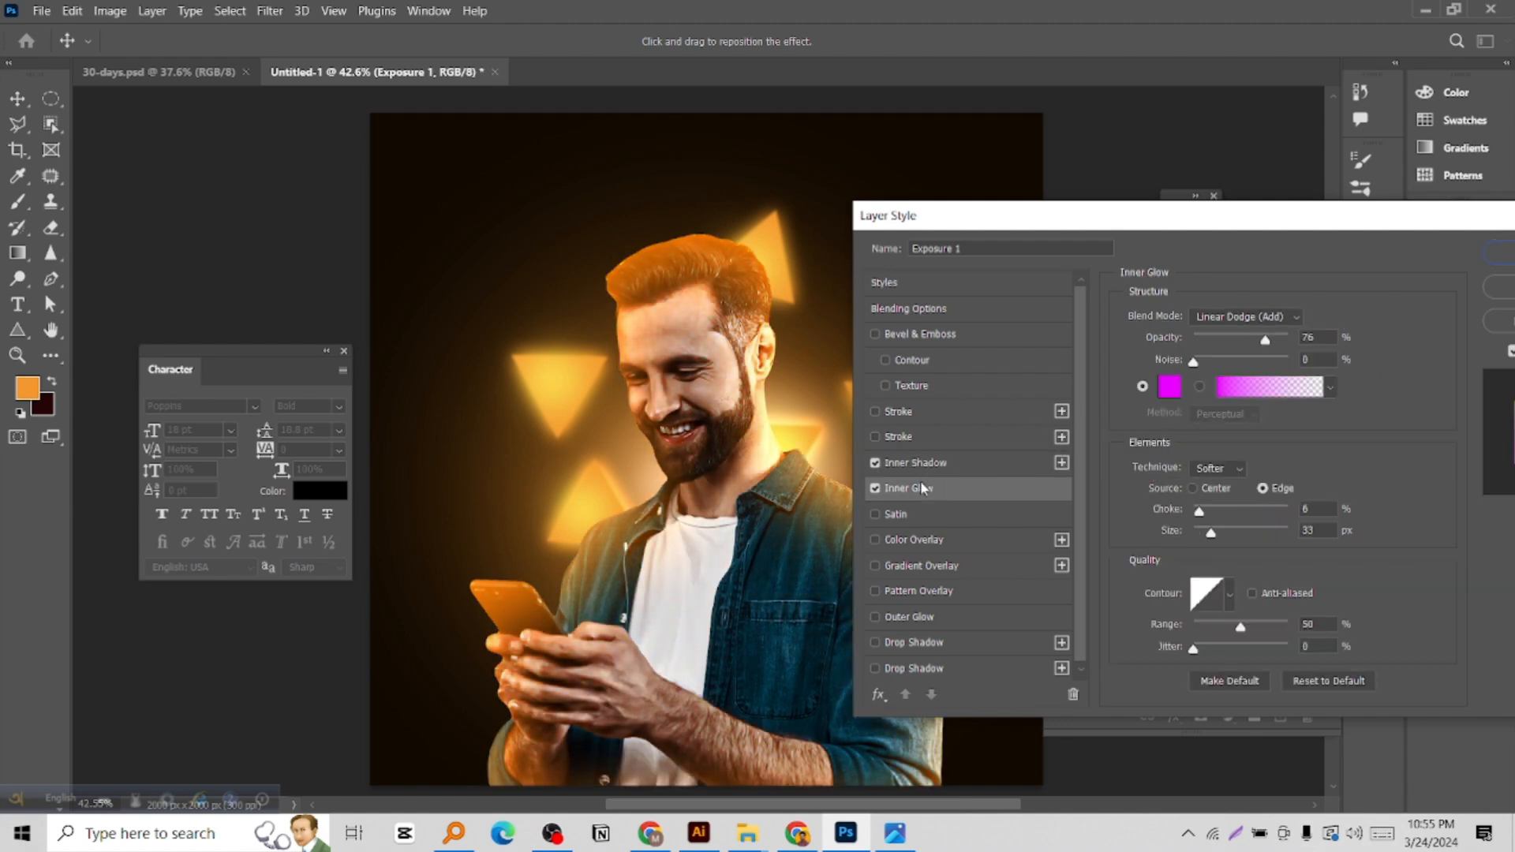
click(1181, 383)
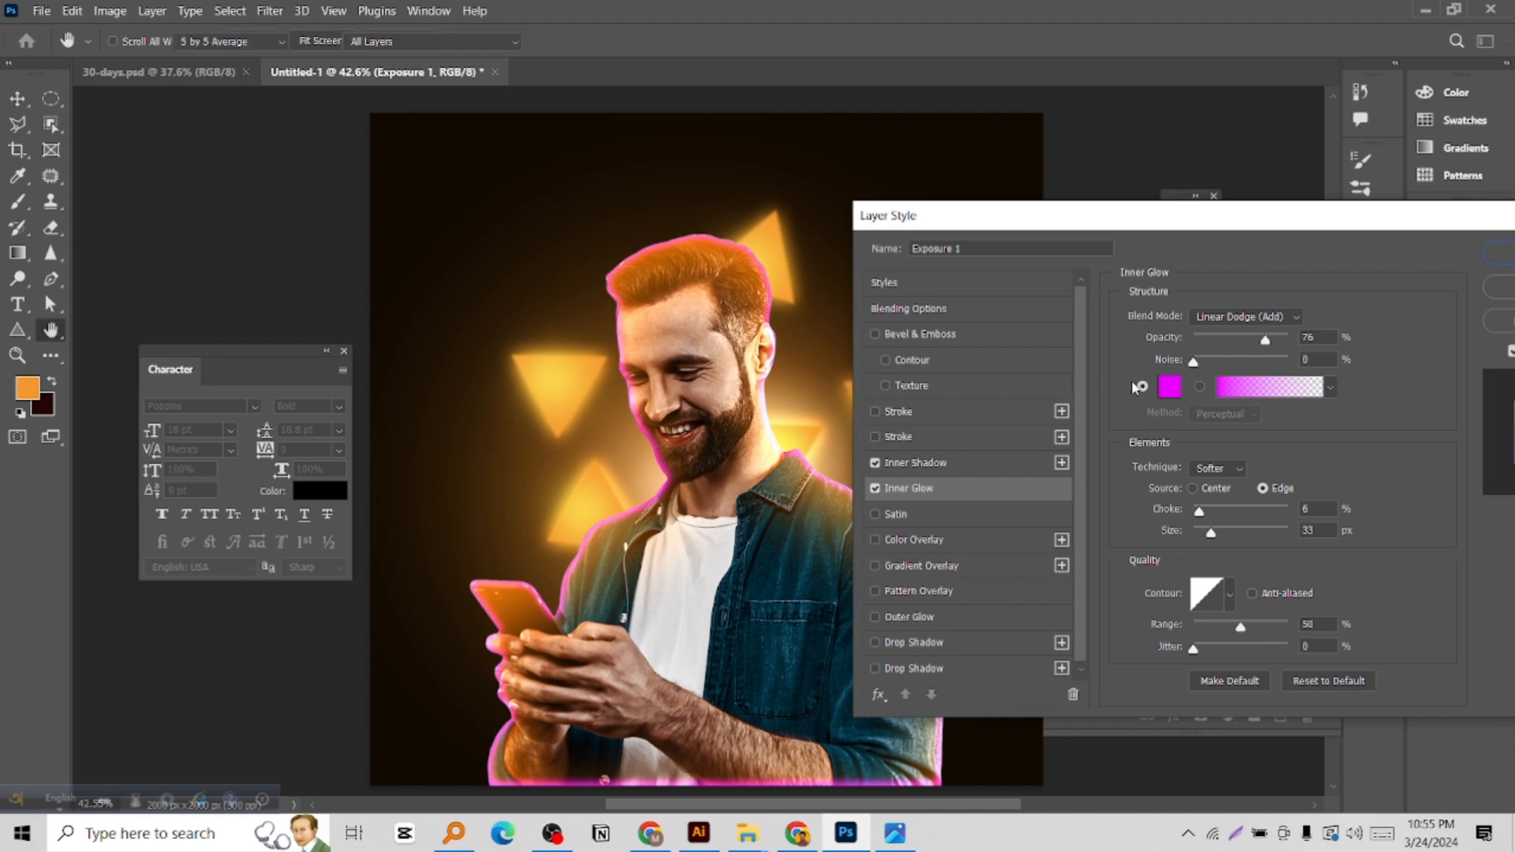
click(548, 376)
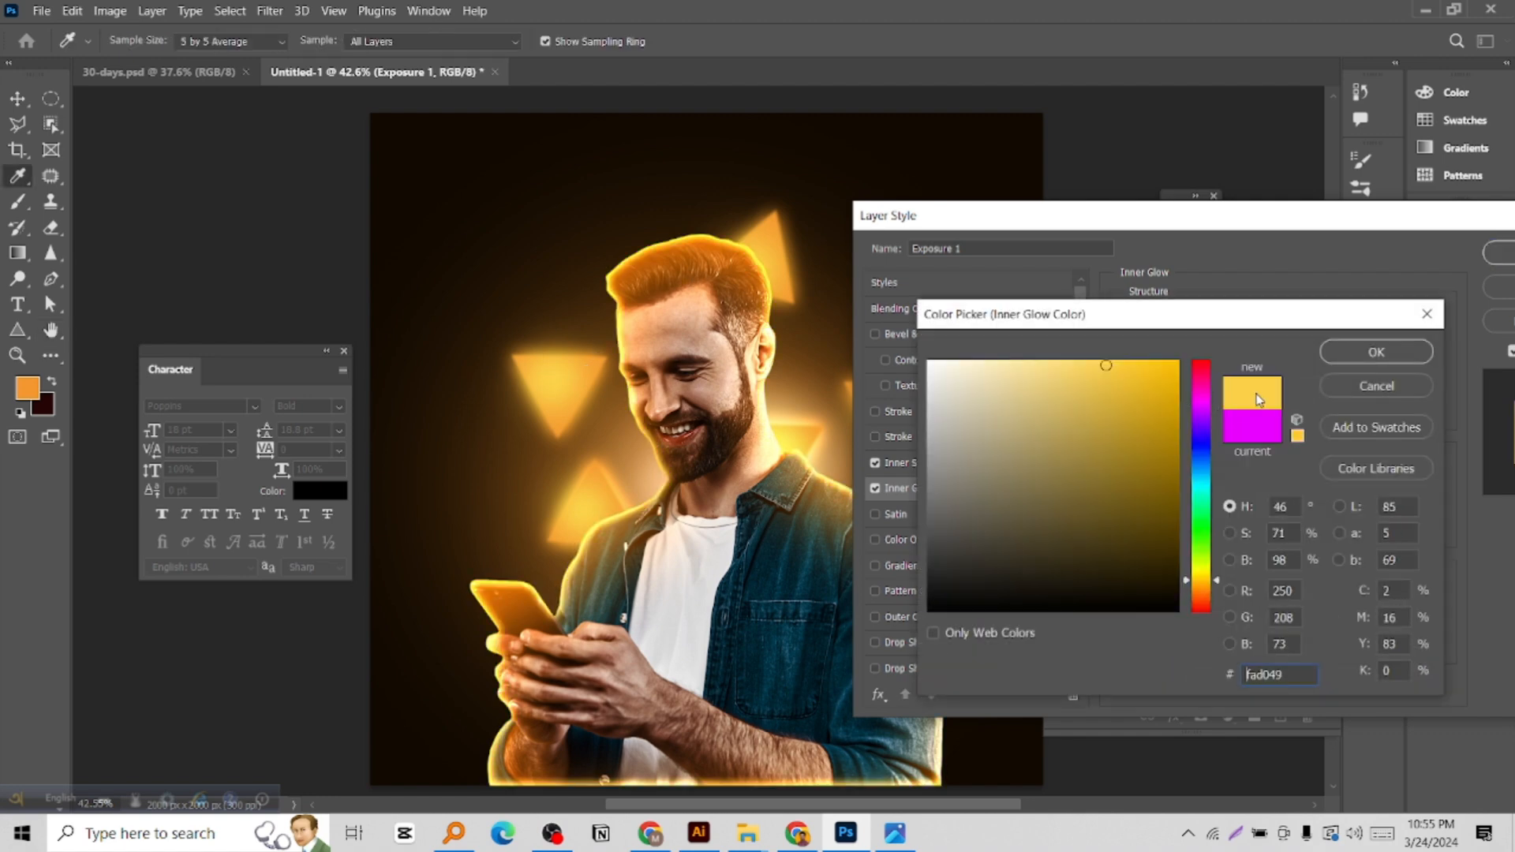
click(1377, 351)
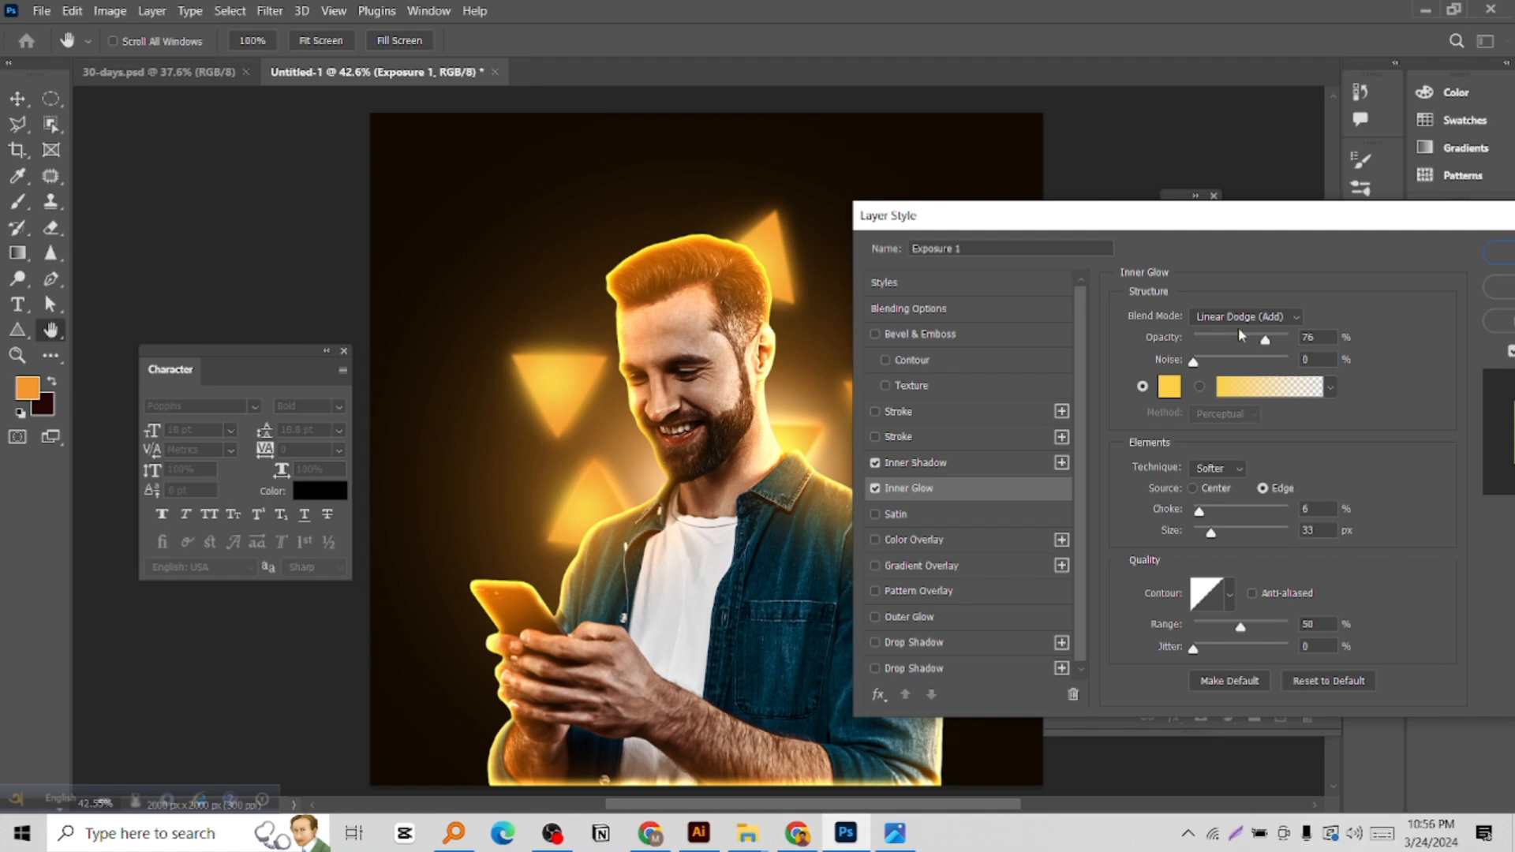
Shift the Inner Glow's colour to face49, reduce its choke to 0% and its size to 13 px, and apply the layer style
click(1171, 384)
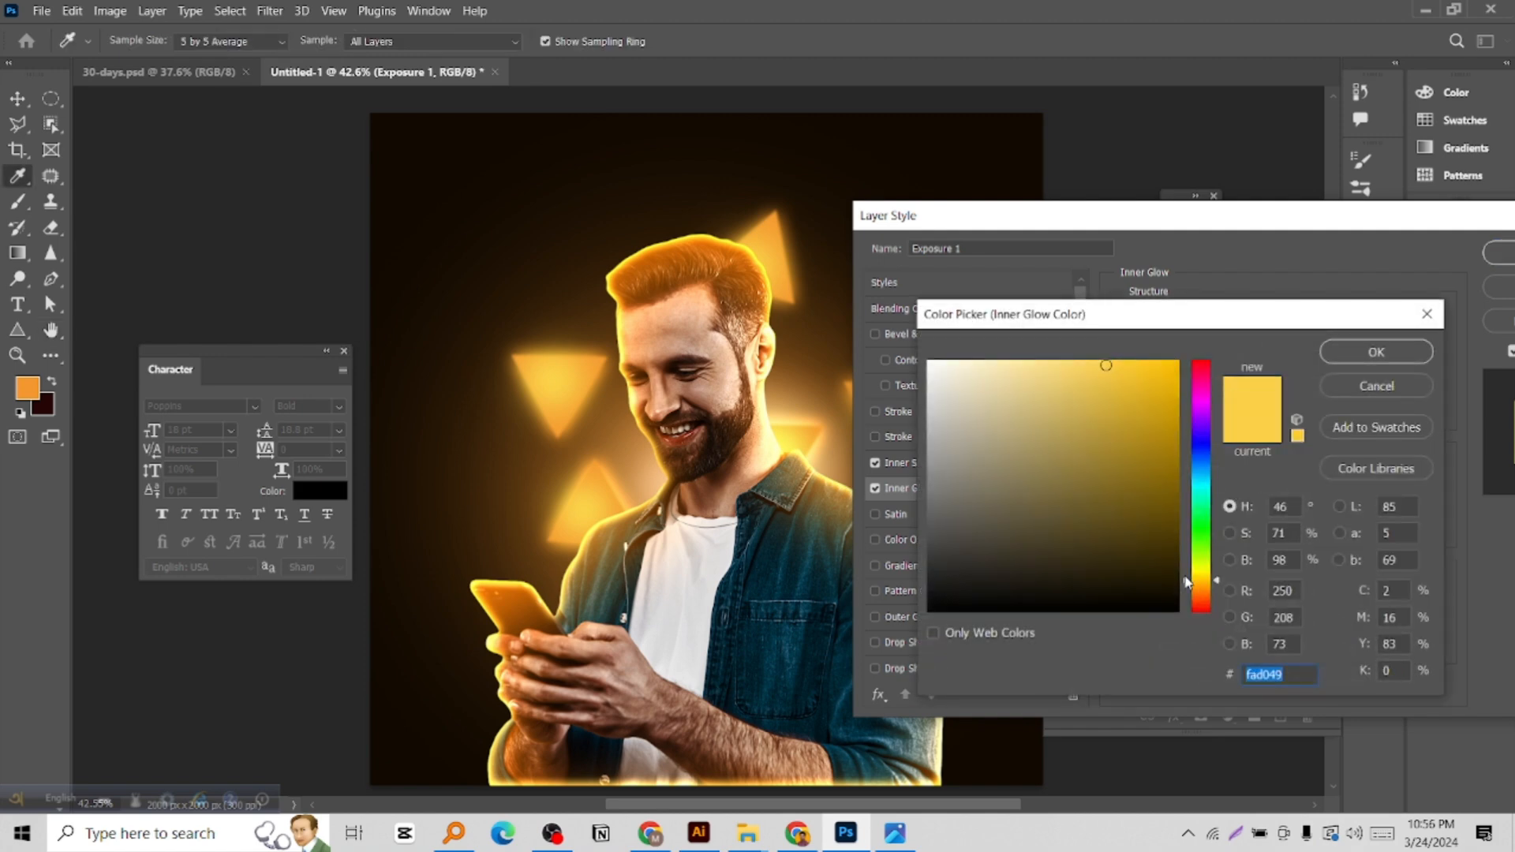
click(1186, 583)
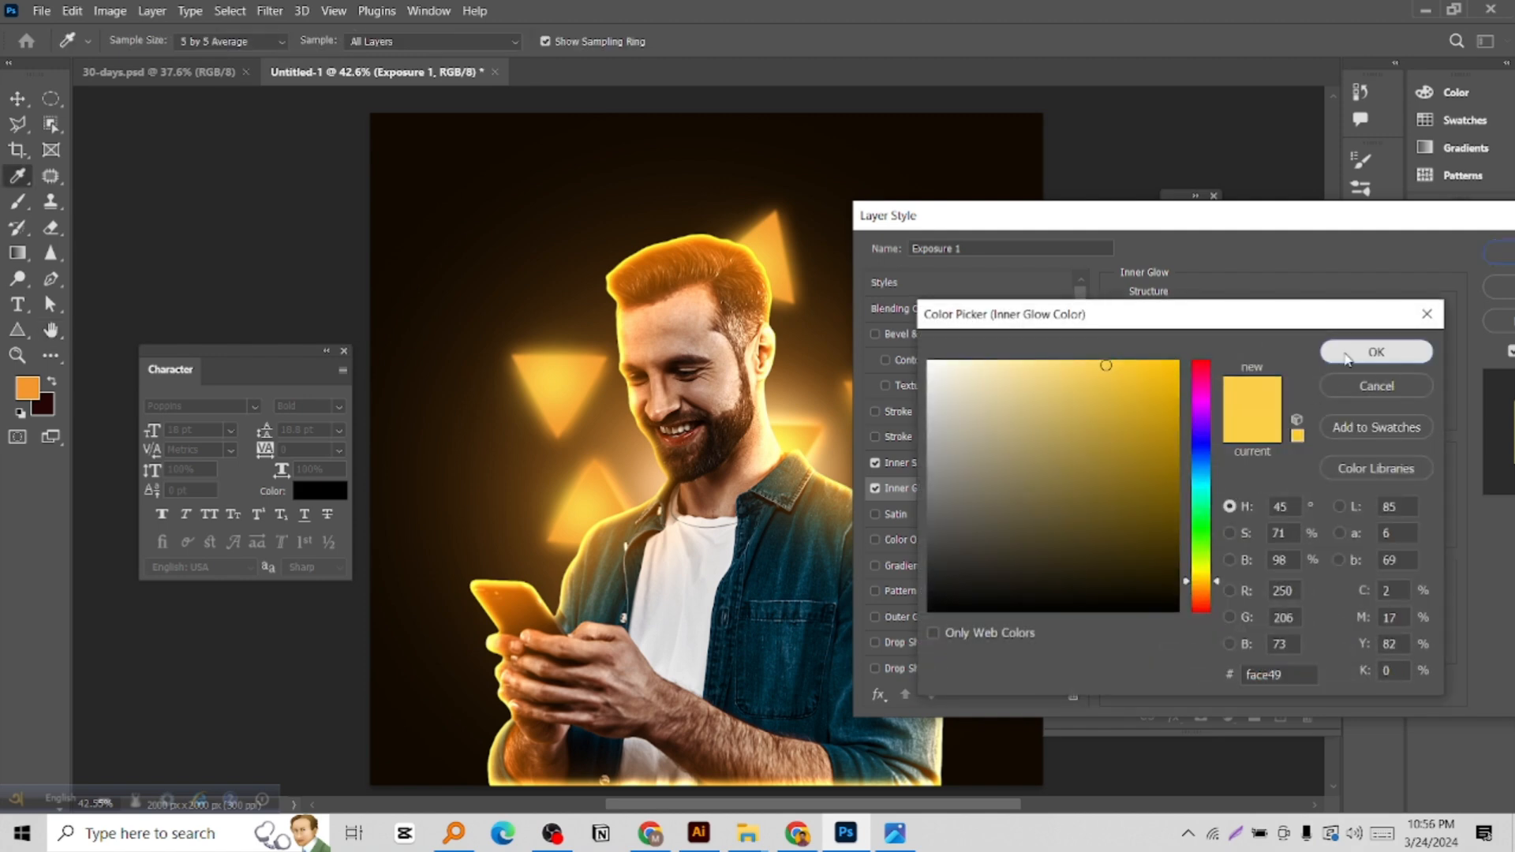
click(1348, 359)
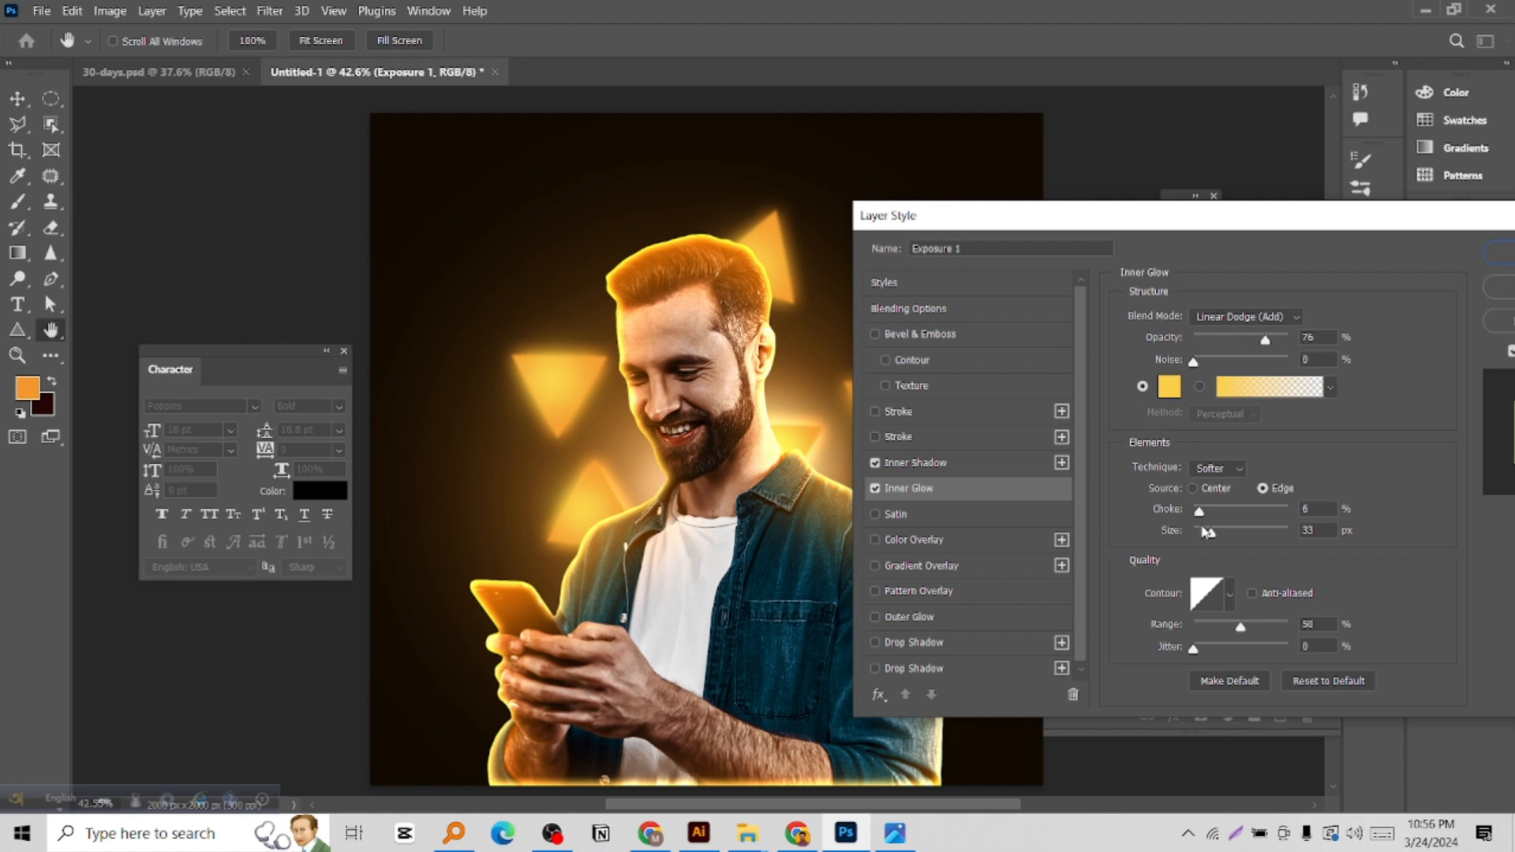
drag(1211, 535, 1203, 539)
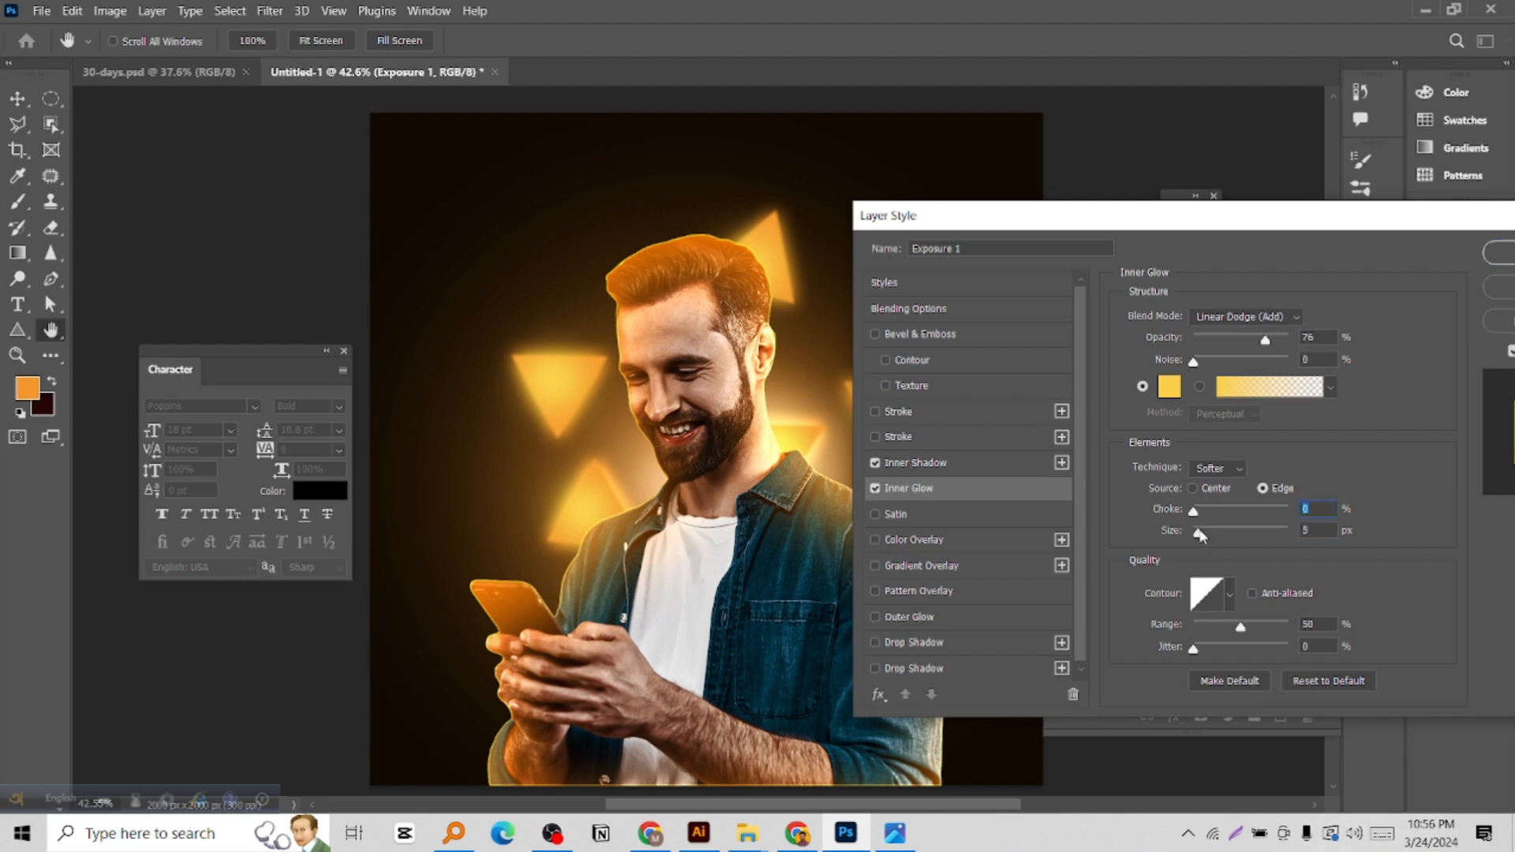
drag(1204, 535, 1207, 537)
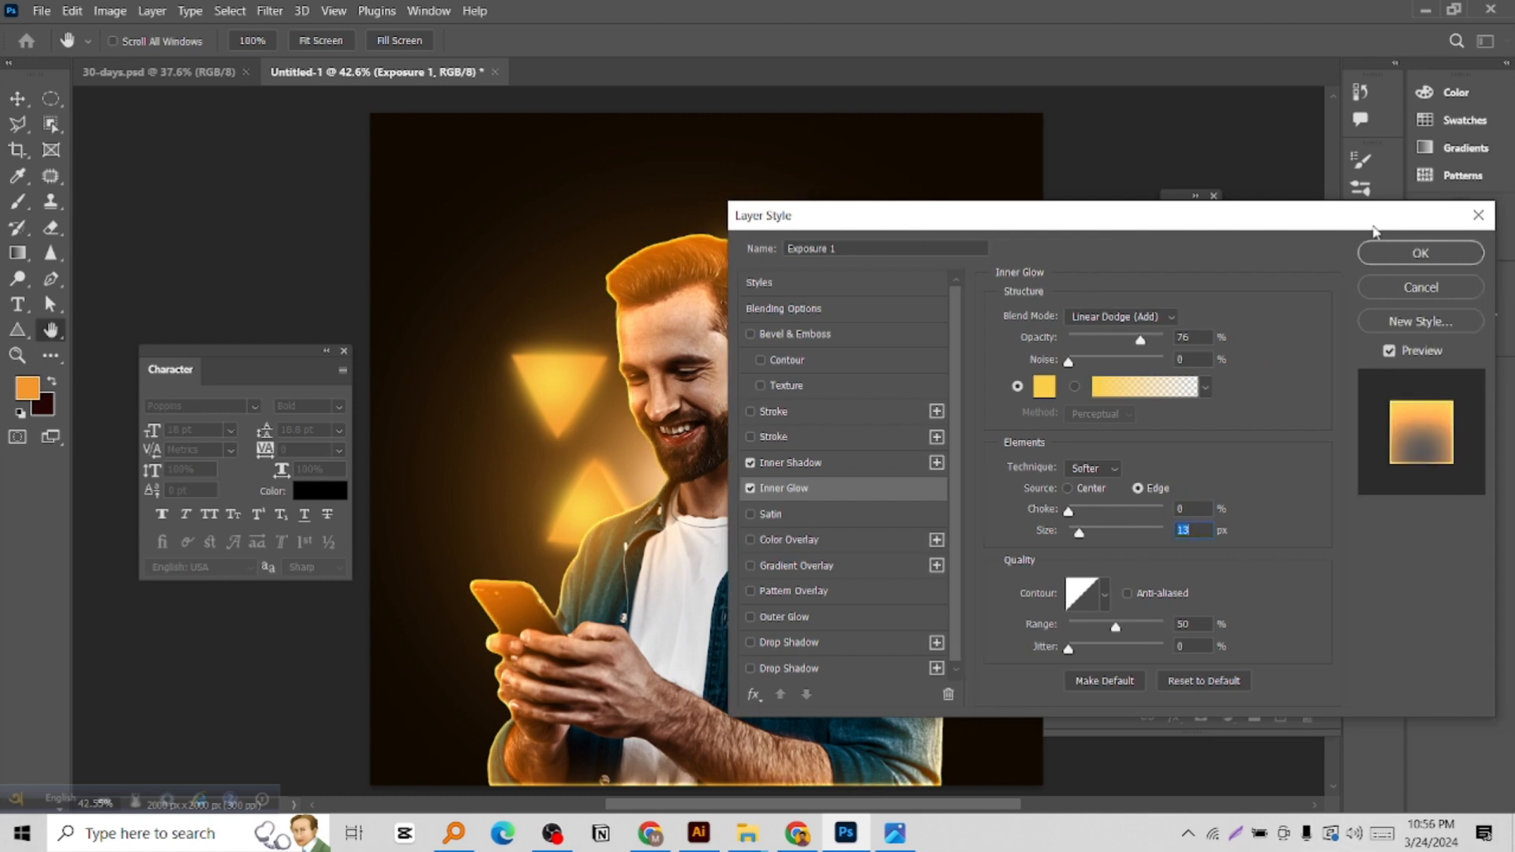
click(1420, 248)
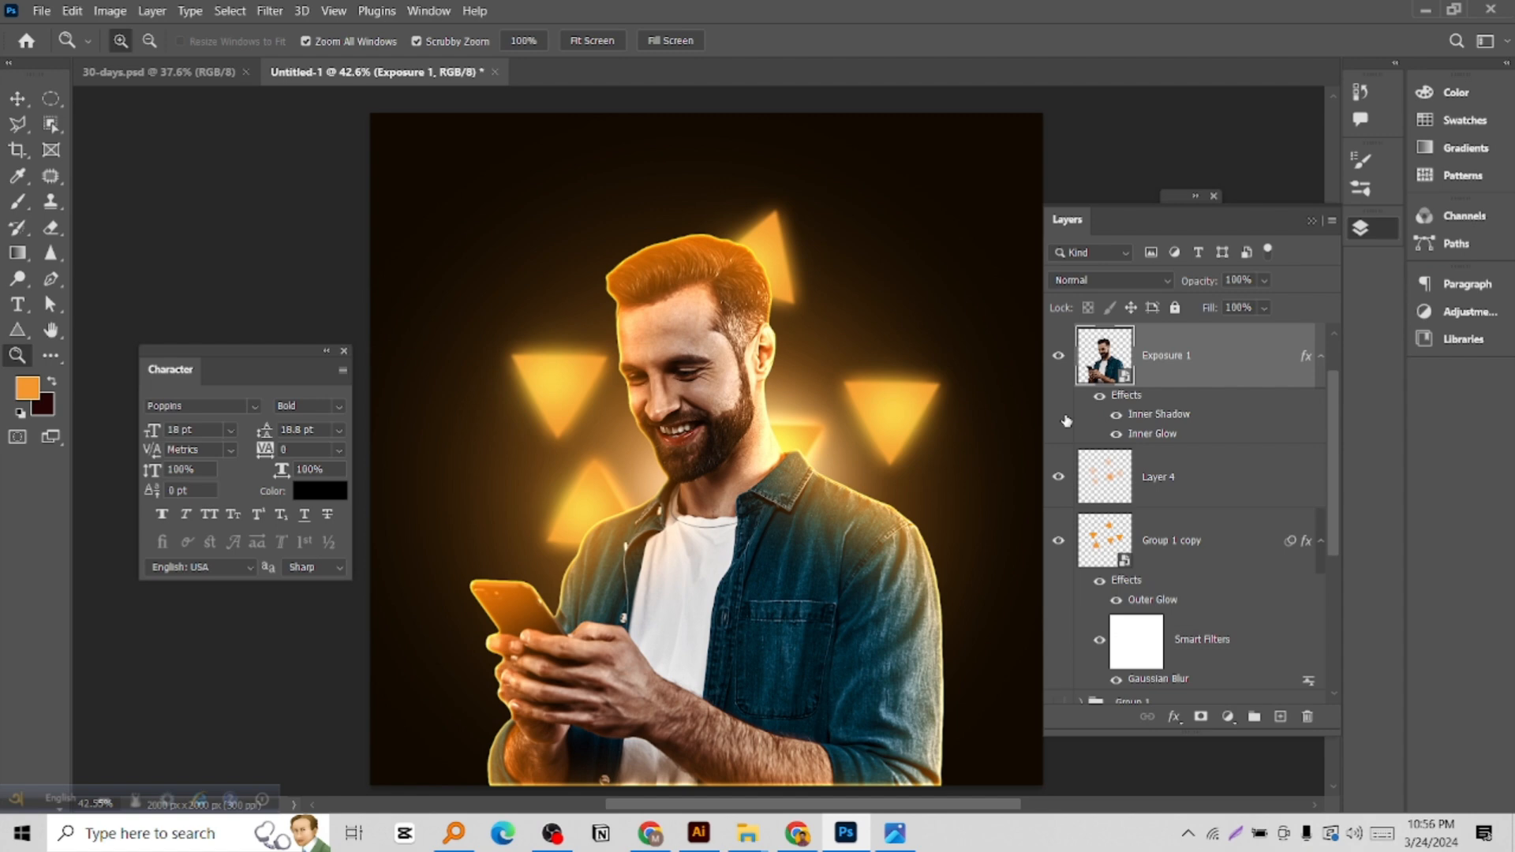
Split the man's layer effects into separate layers and add a layer mask to both the Inner Glow and Inner Shadow layers
right_click(1142, 421)
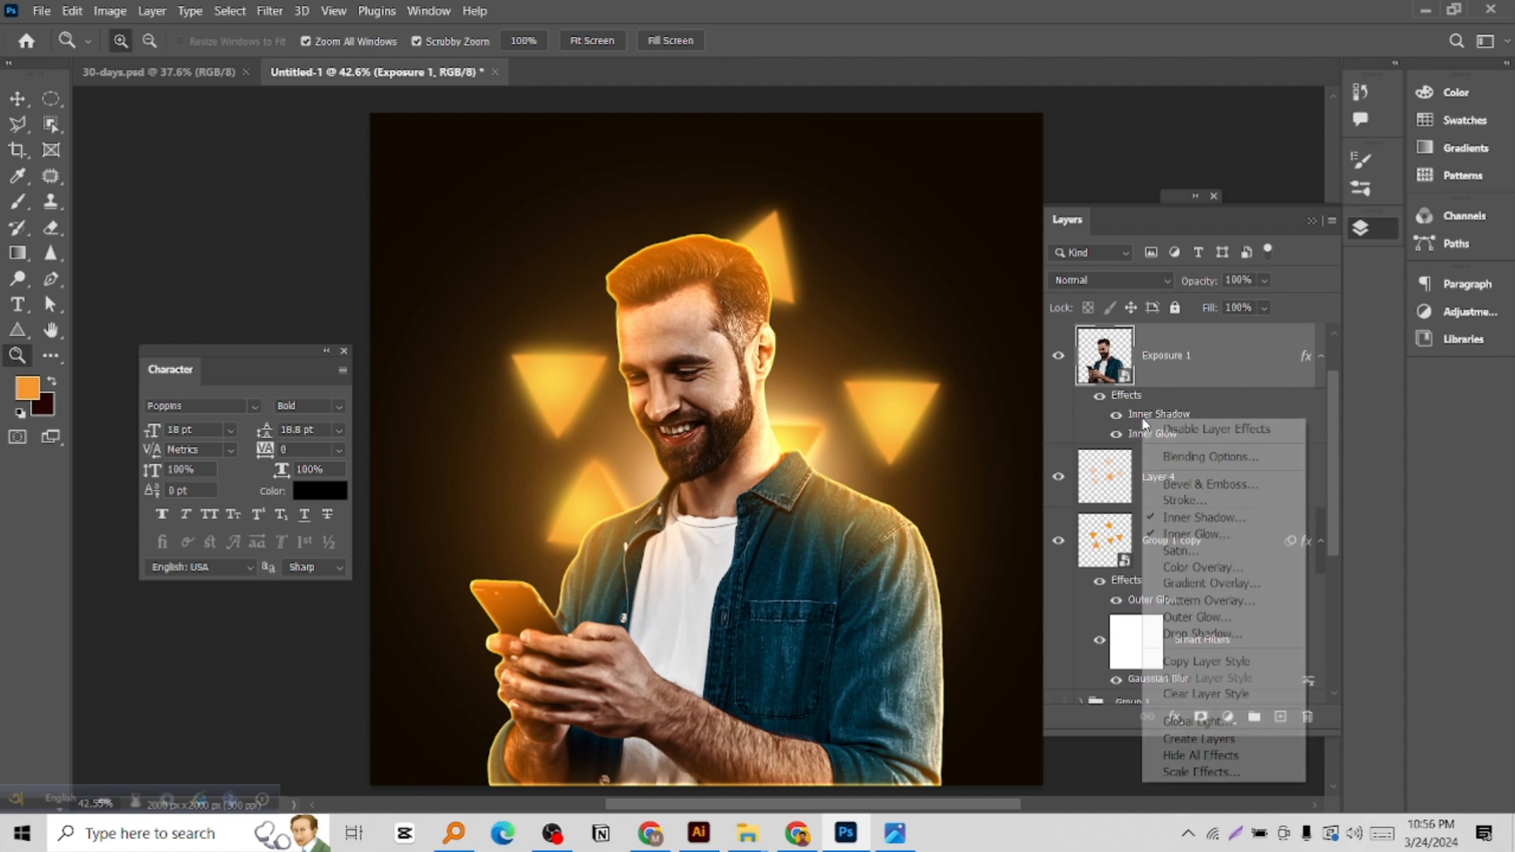
click(1188, 742)
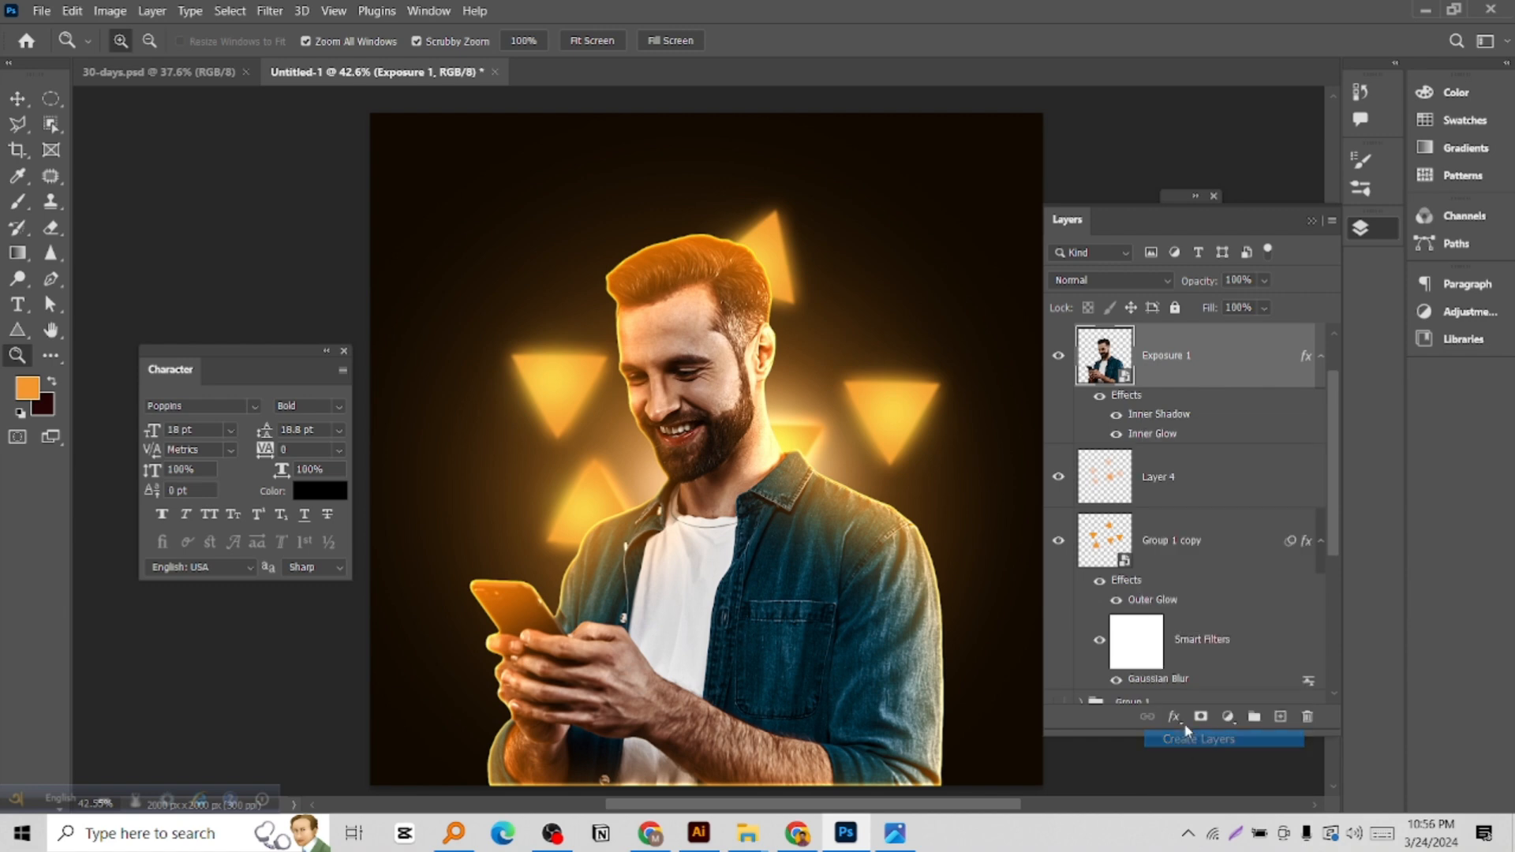
click(1144, 426)
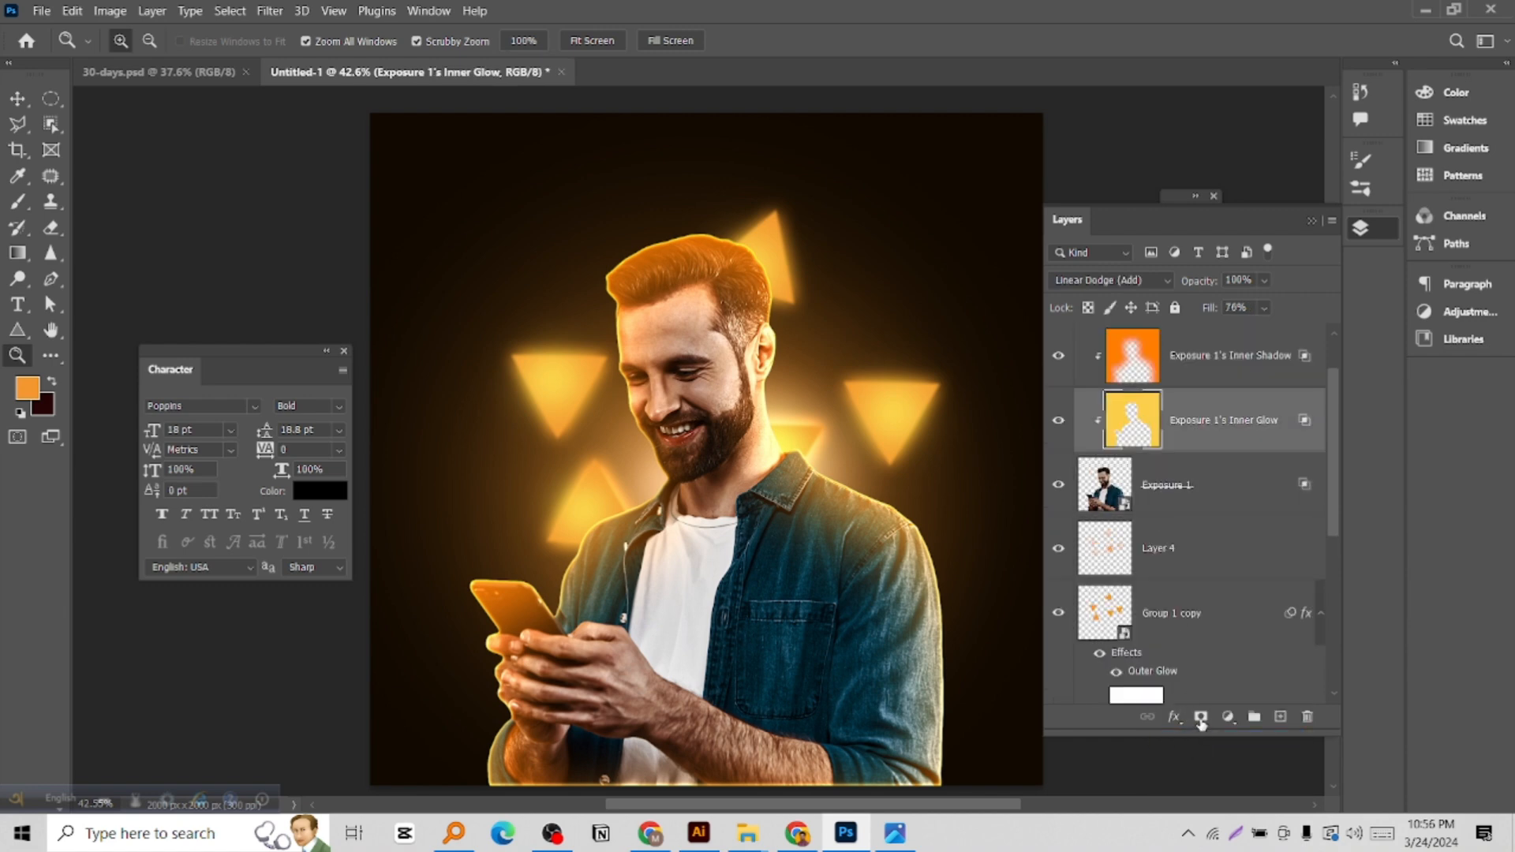
click(1200, 716)
click(1144, 368)
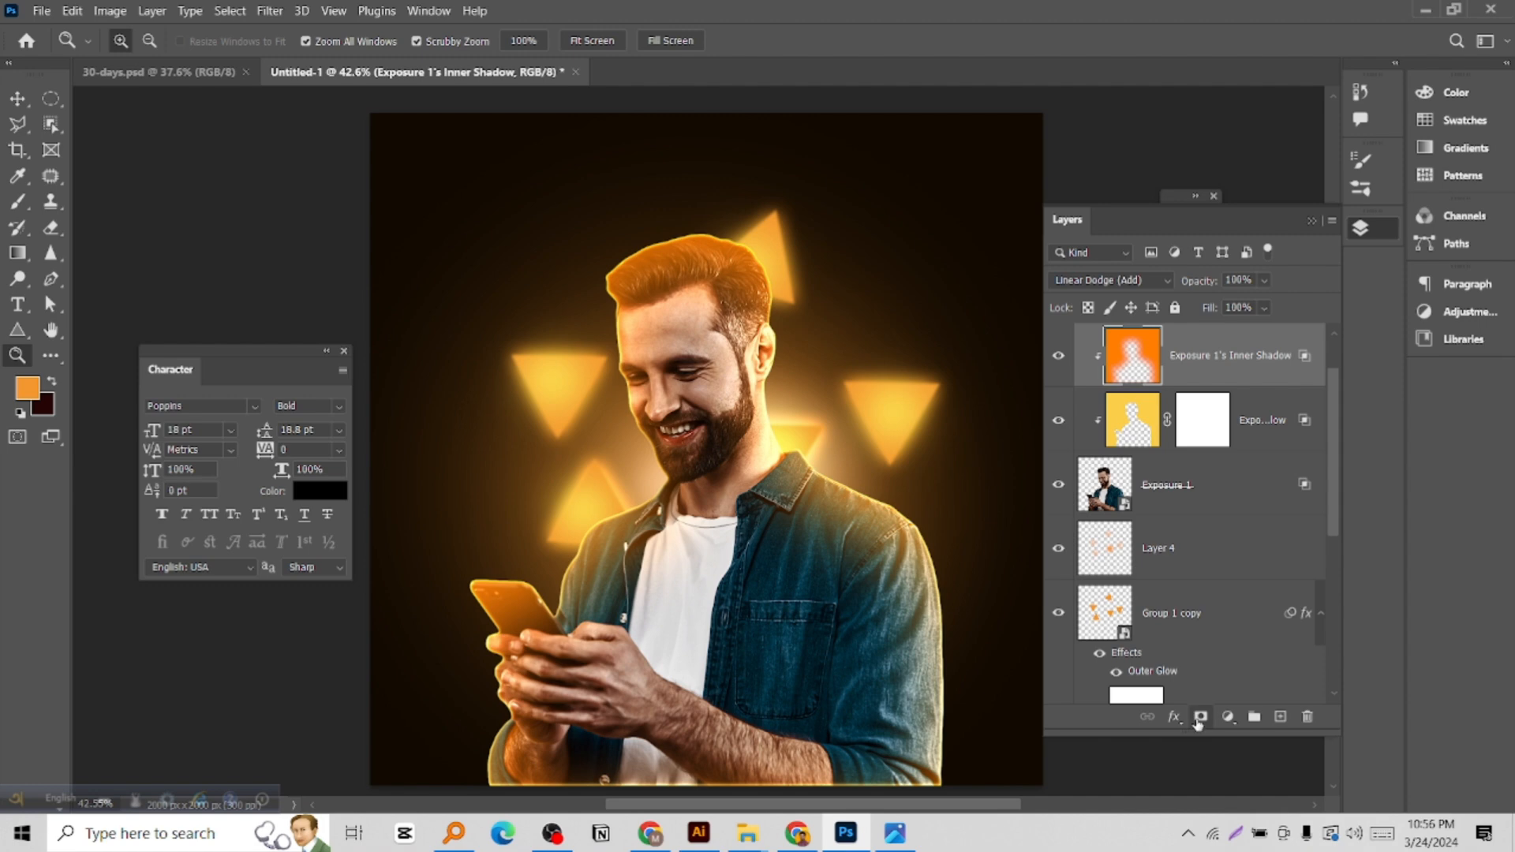
click(1199, 719)
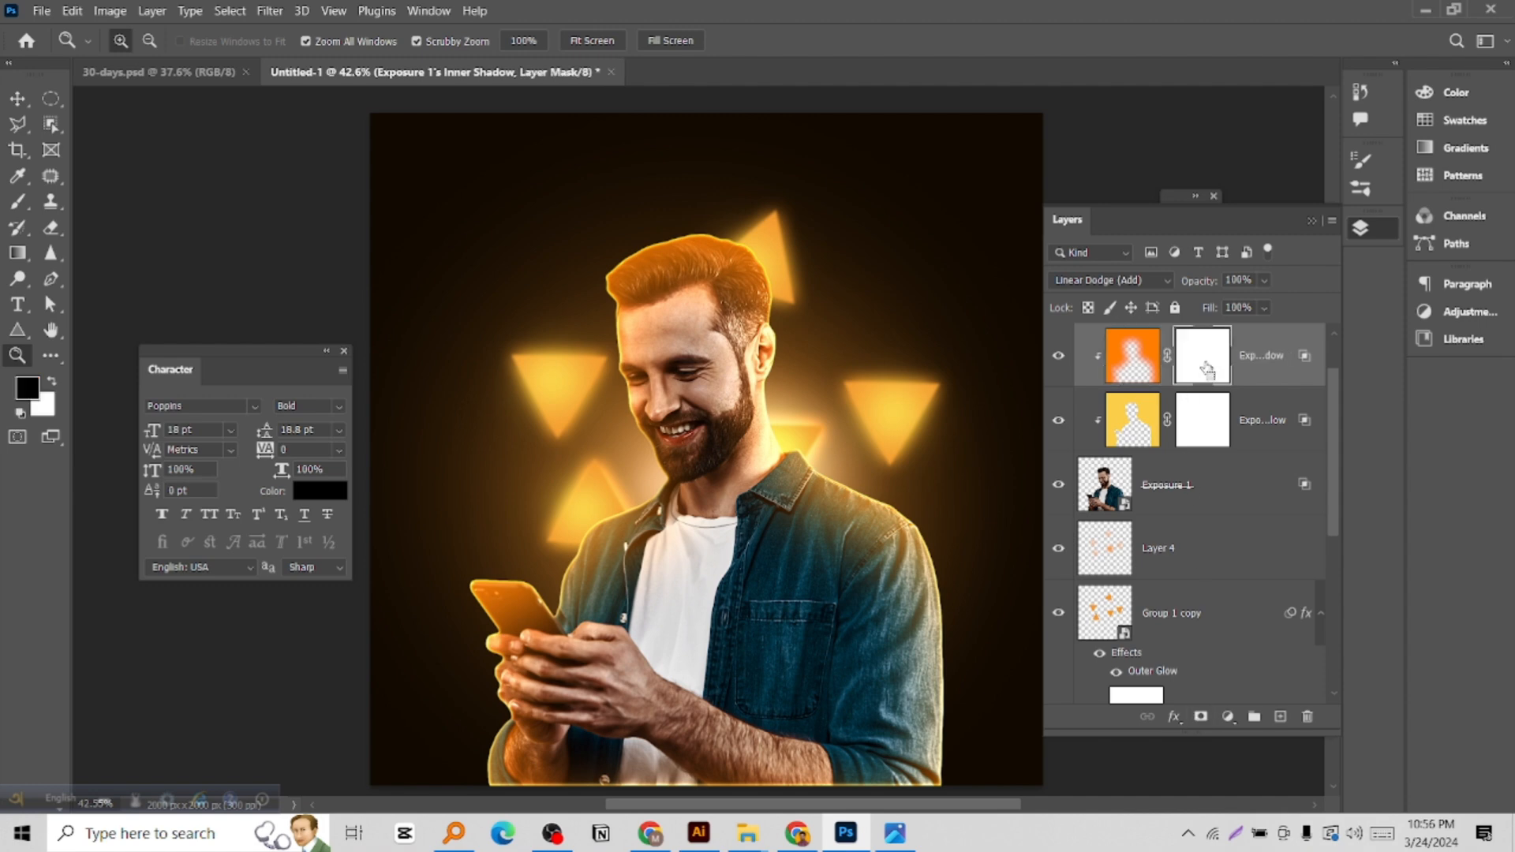
Invert the masks of the Inner Shadow and Inner Glow layers to black
key(ctrl+i)
click(1223, 409)
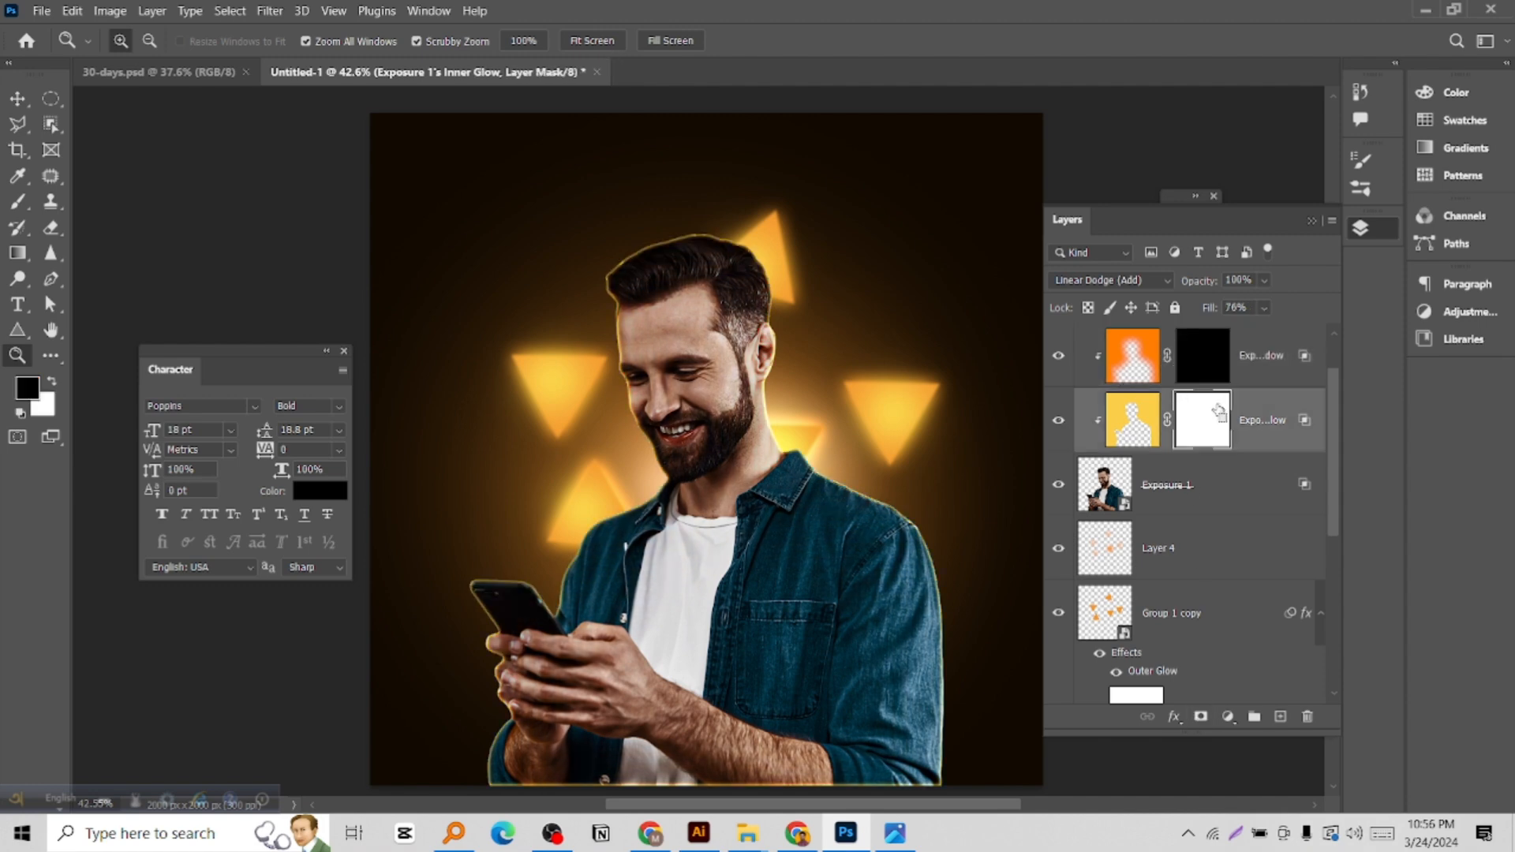
key(ctrl+i)
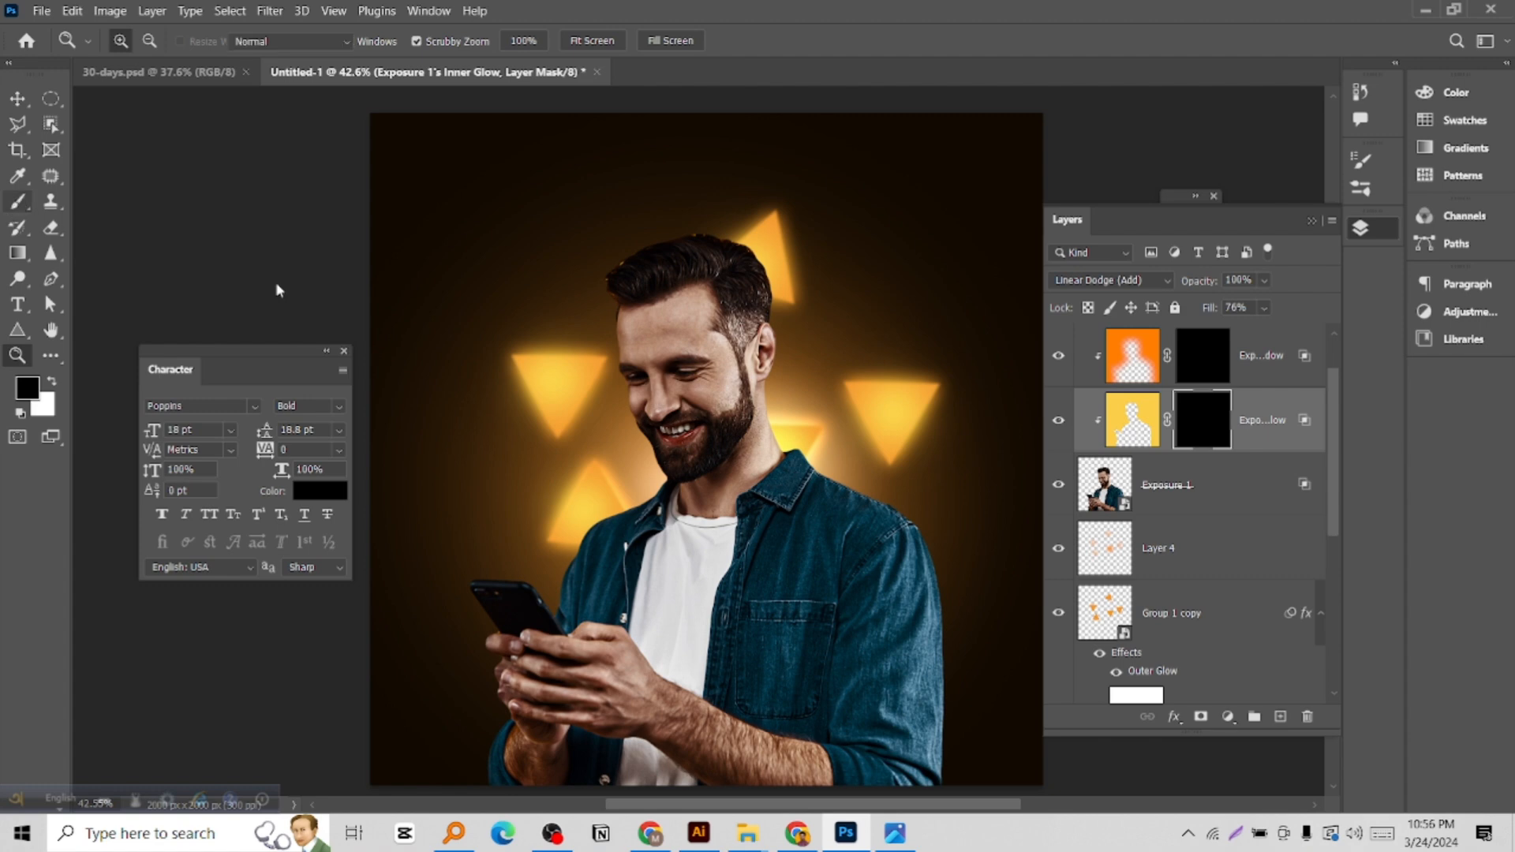
Paint white with a large soft Brush on the Inner Glow mask over the man's neck and the shoulder beside it
key(b)
click(52, 383)
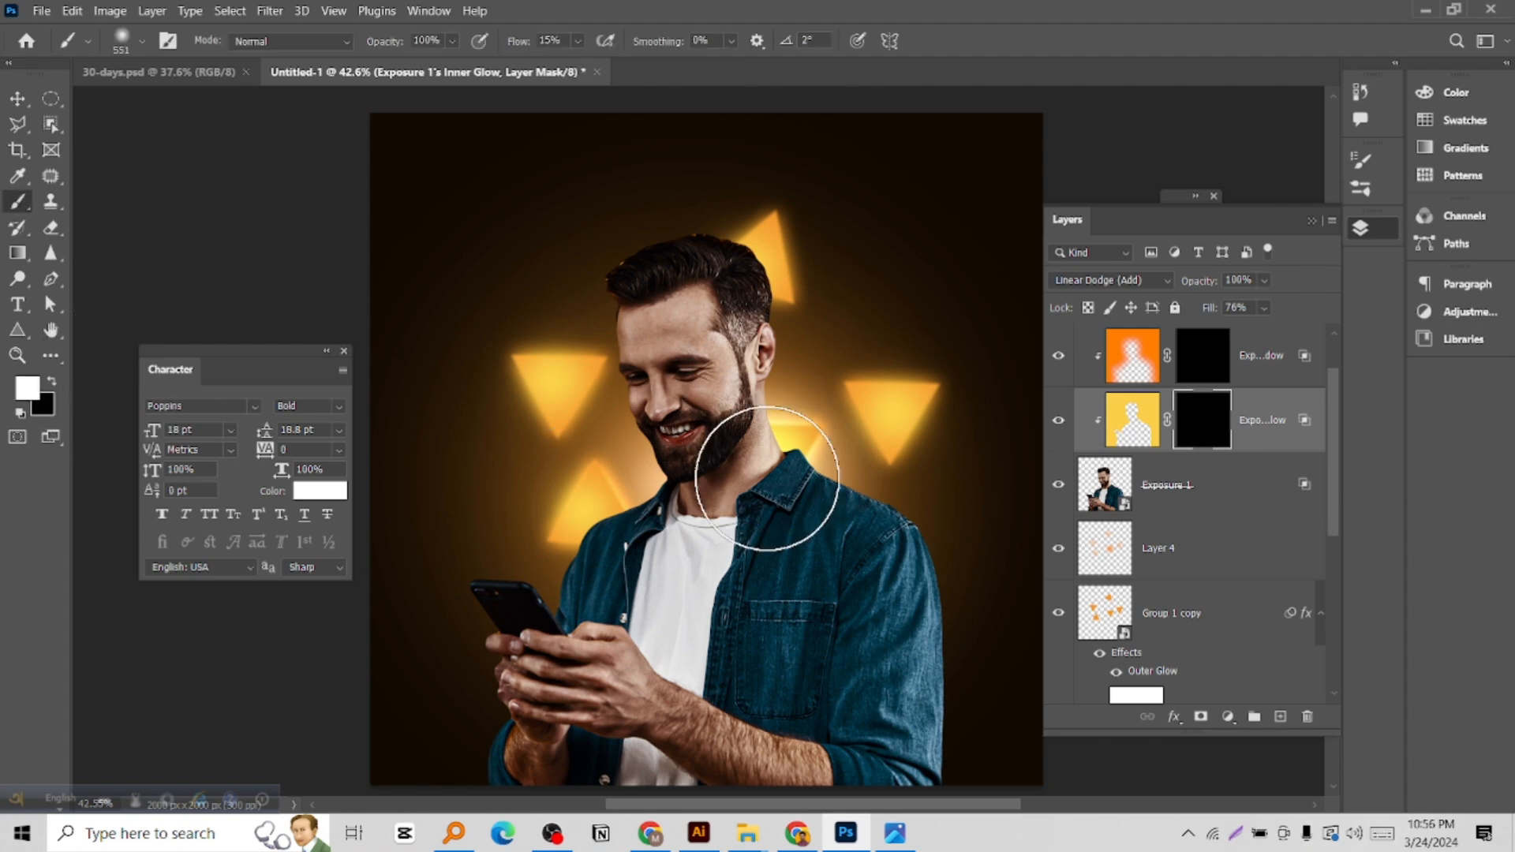
mouse_move(771, 466)
mouse_down()
mouse_move(804, 467)
mouse_move(781, 314)
mouse_move(896, 442)
mouse_move(876, 414)
mouse_up()
click(792, 434)
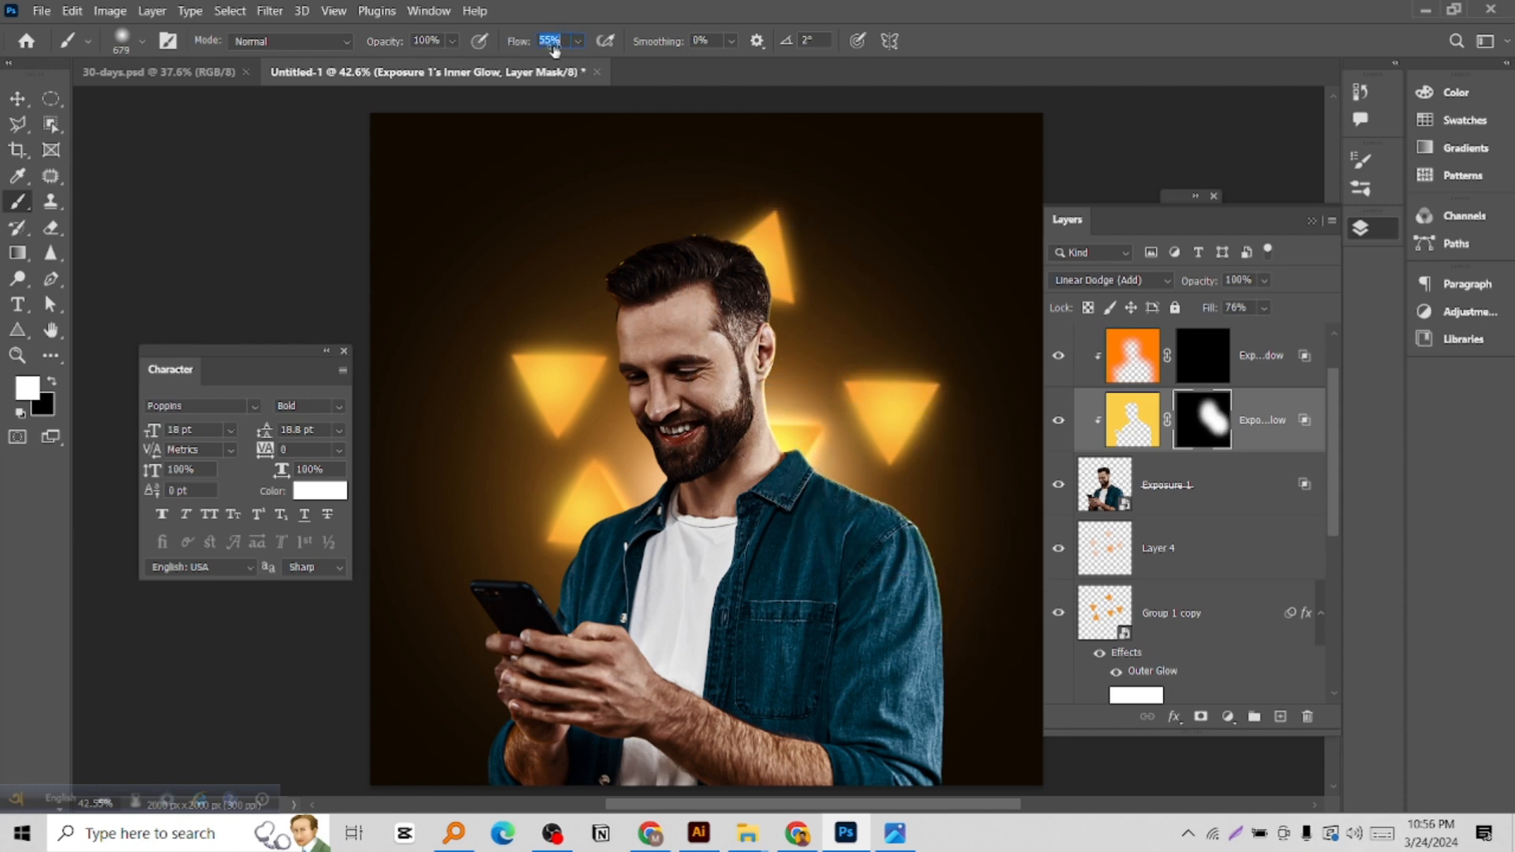
Raise the brush flow to 56% and paint the yellow edge glow back along the neck, shoulder, phone arm and head
drag(554, 49, 555, 49)
drag(720, 456, 692, 456)
mouse_move(815, 457)
mouse_down()
mouse_move(907, 534)
mouse_move(911, 551)
mouse_move(883, 507)
mouse_move(923, 587)
mouse_move(840, 498)
mouse_up()
mouse_move(651, 502)
mouse_down()
mouse_move(613, 538)
mouse_move(621, 529)
mouse_move(460, 592)
mouse_move(524, 541)
mouse_move(481, 575)
mouse_move(493, 617)
mouse_up()
scroll(618, 475, up, 2)
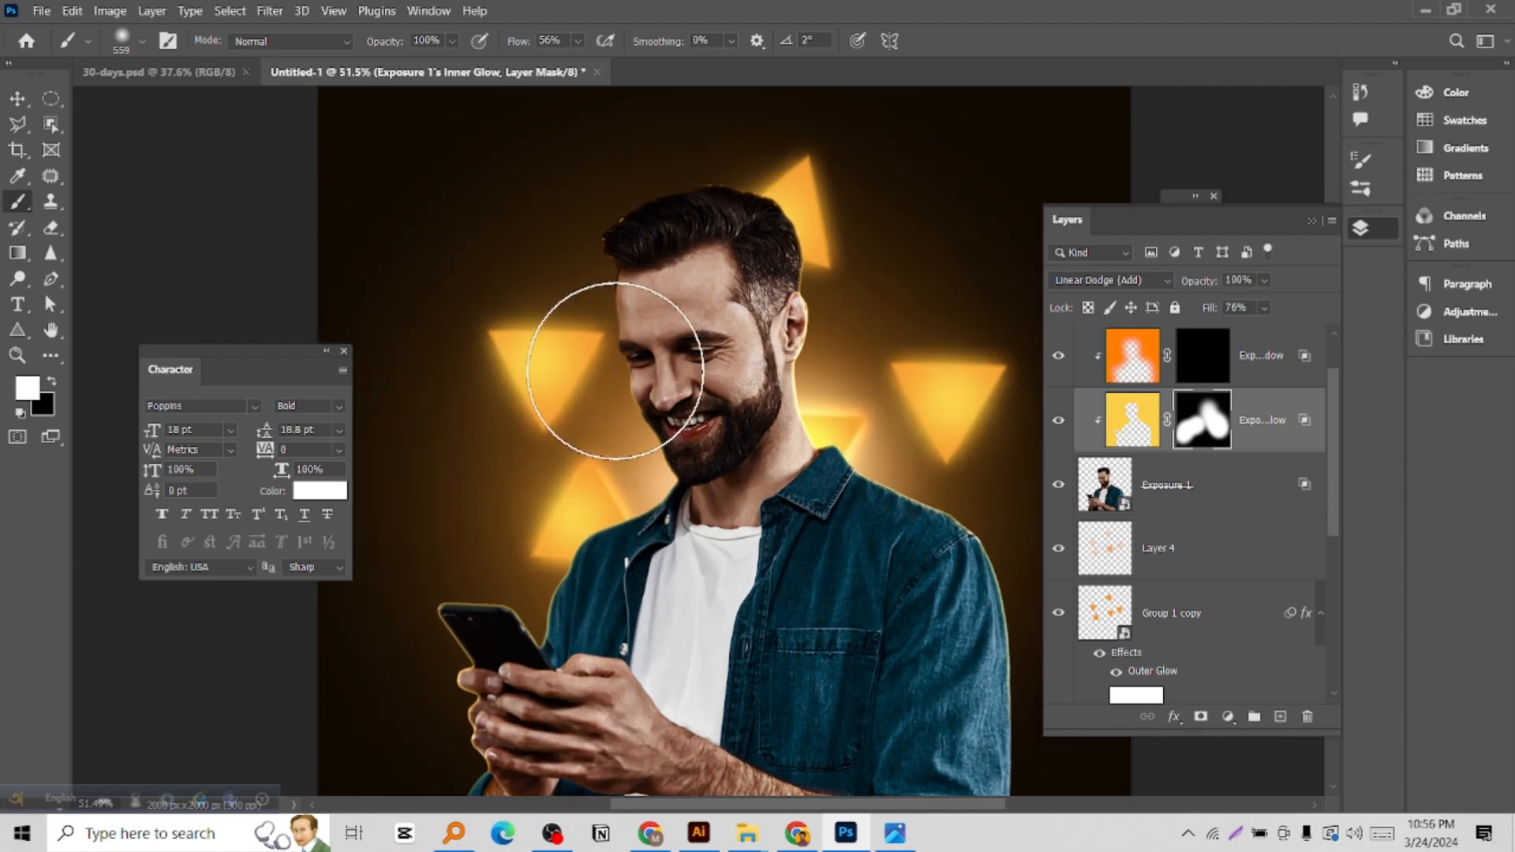
scroll(608, 303, up, 1)
alt+right_click(575, 305)
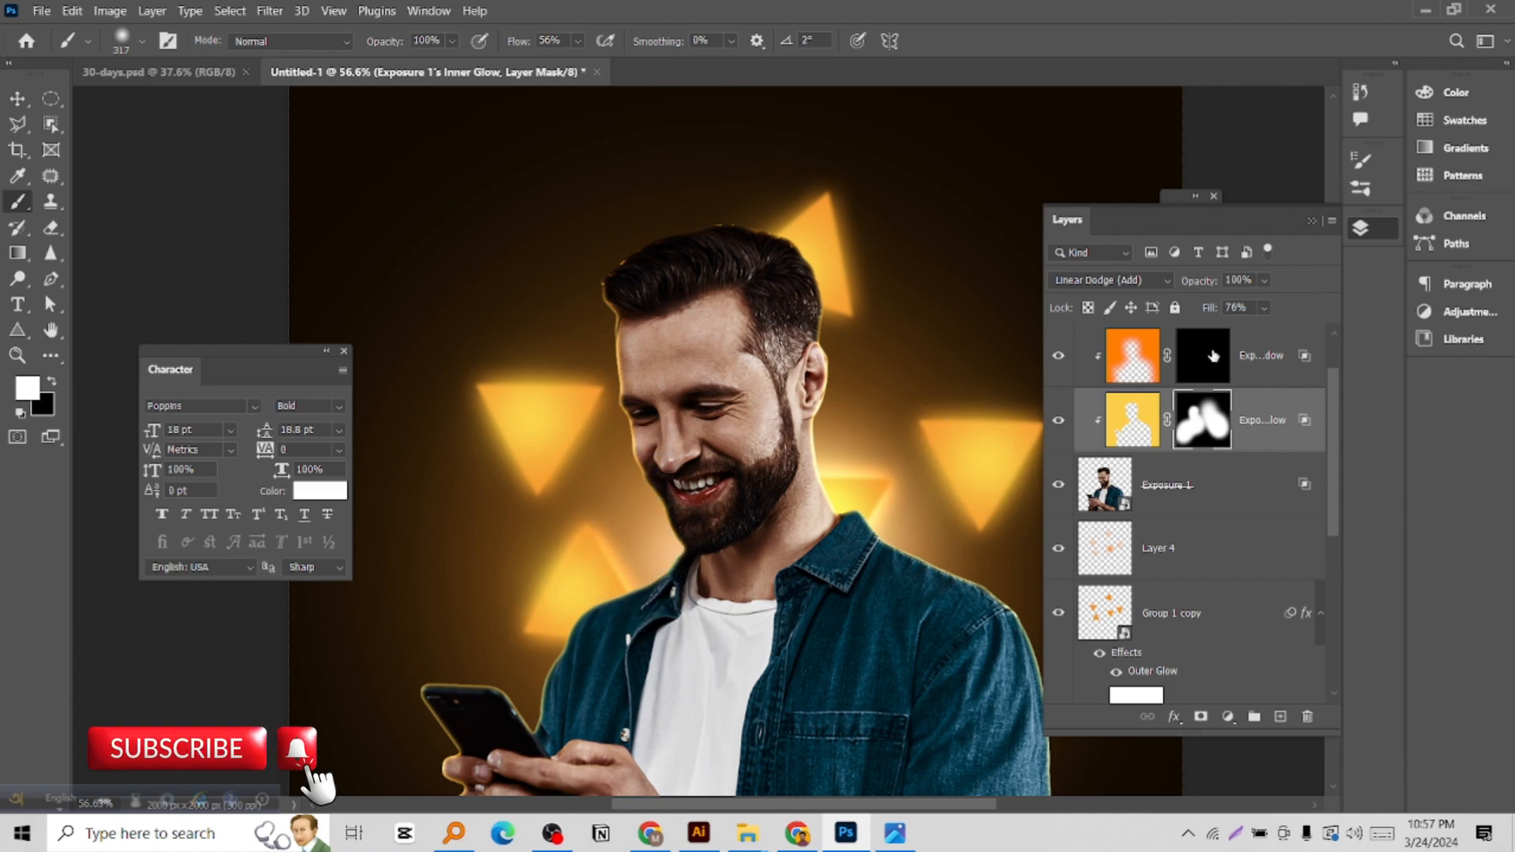
Paint white on the Inner Shadow mask with an enlarged brush to bring orange light onto the back of the head and ear
click(1177, 364)
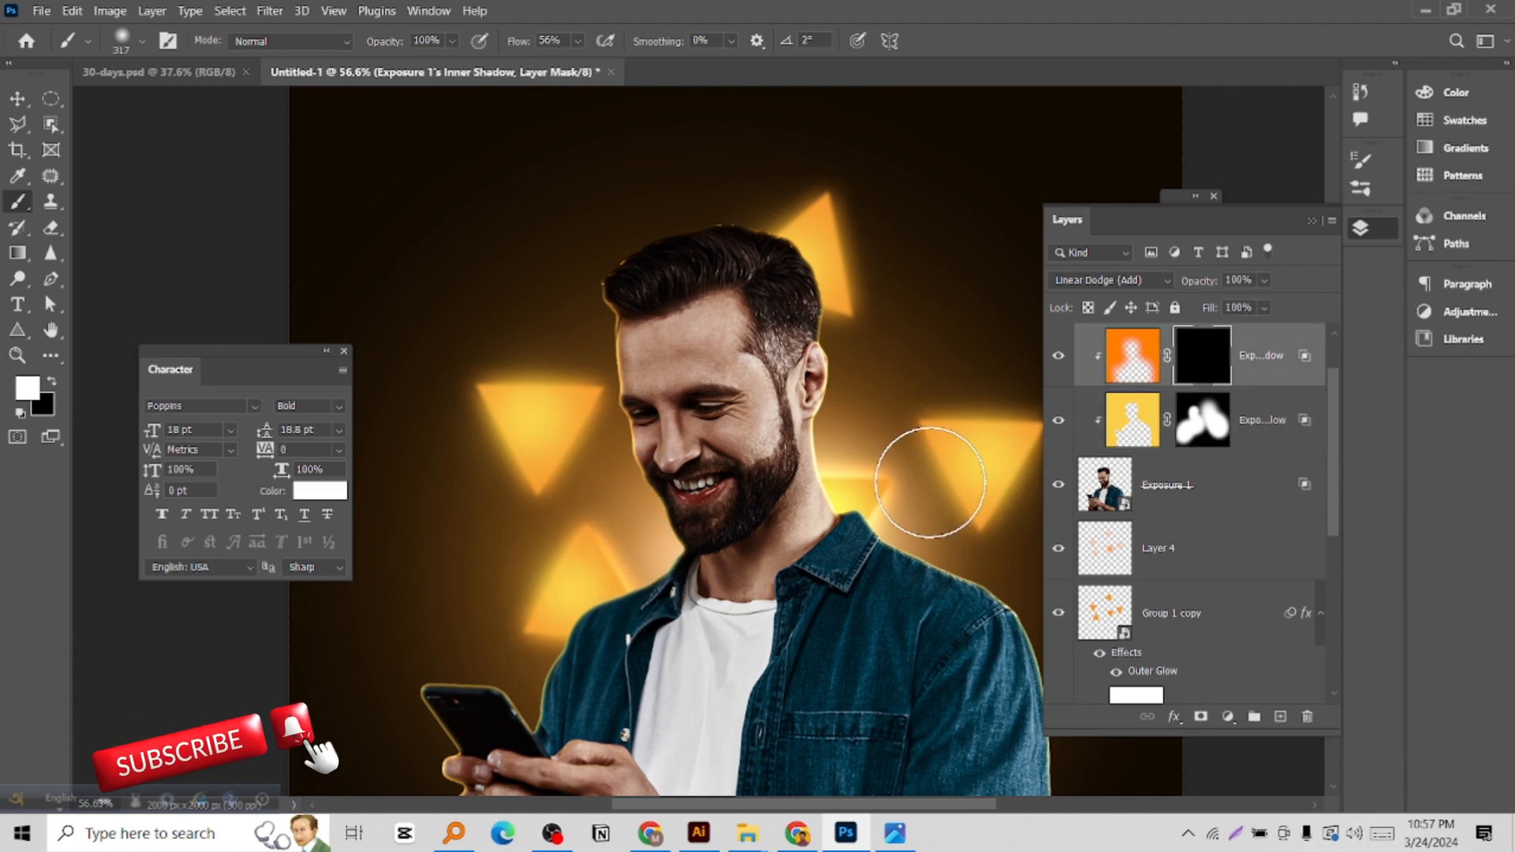
alt+right_click(842, 486)
click(854, 364)
click(854, 364)
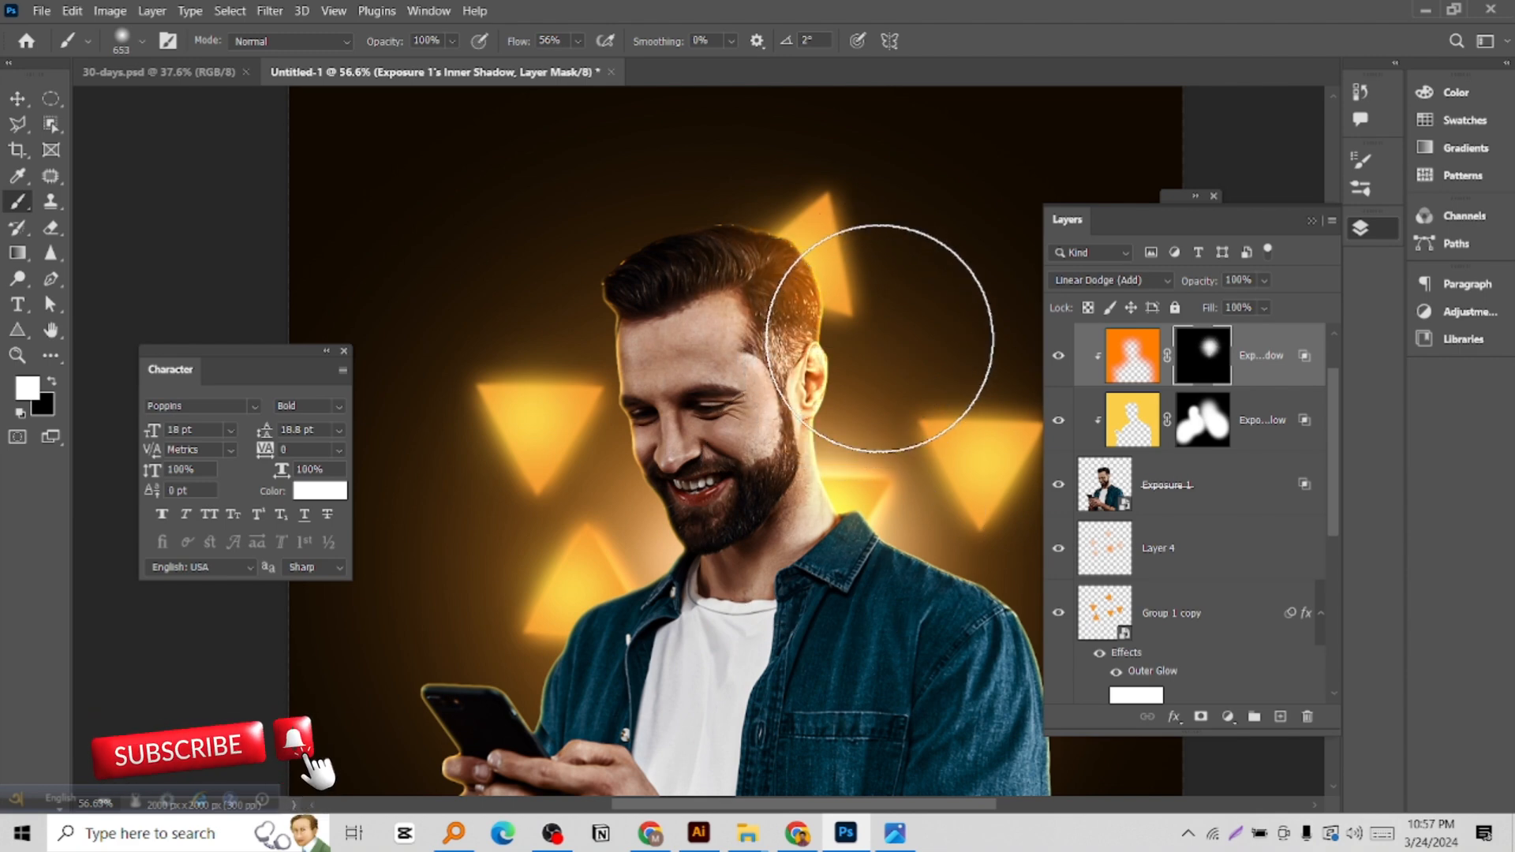
Paint white on the Inner Shadow mask with smaller brushes over the front hair, face edge and the sleeve behind the phone
key(x)
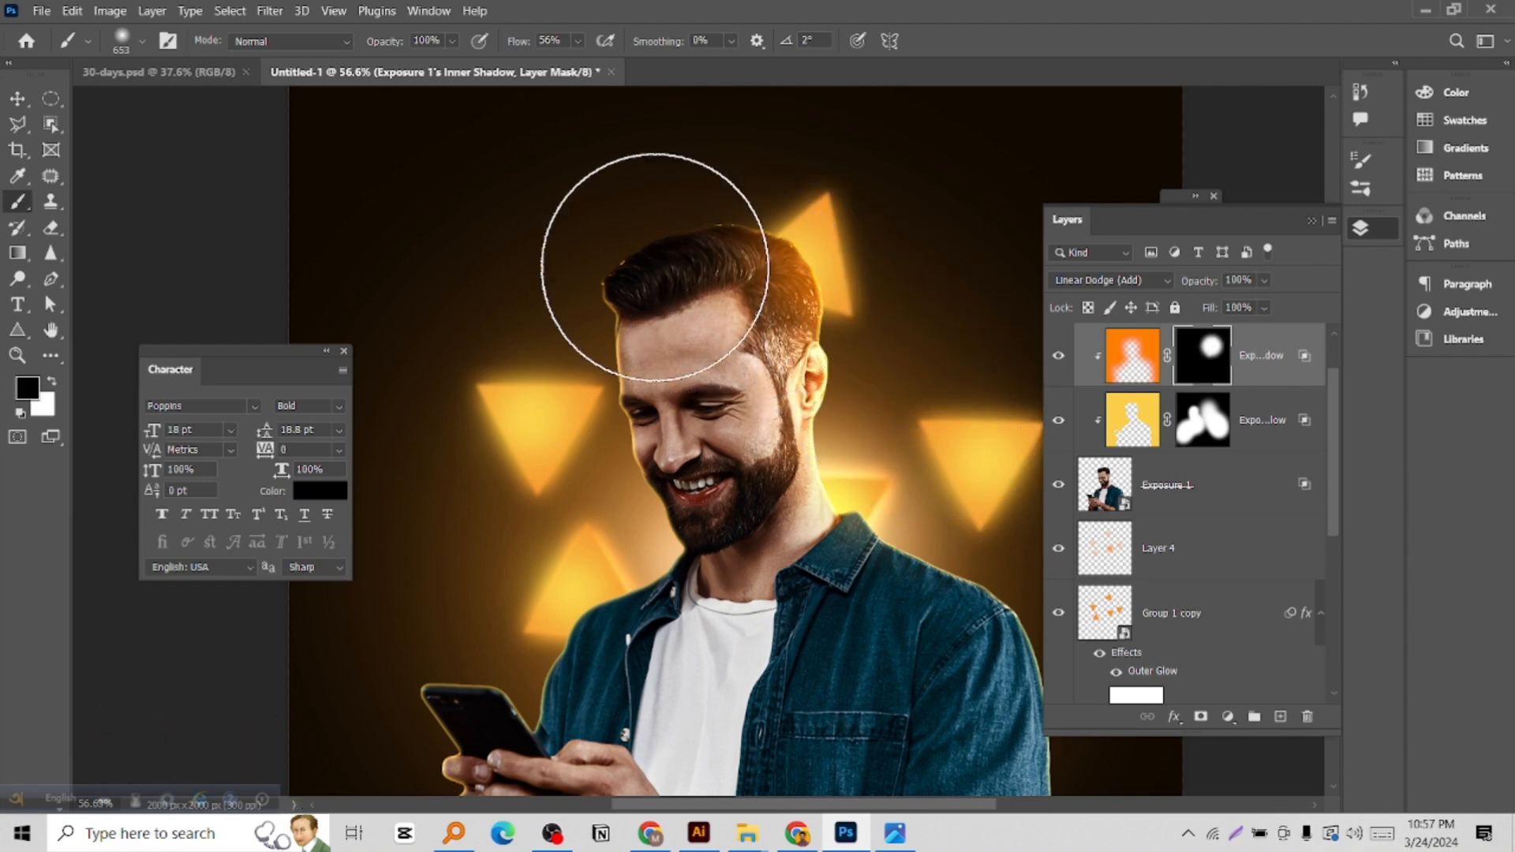
alt+right_click(623, 378)
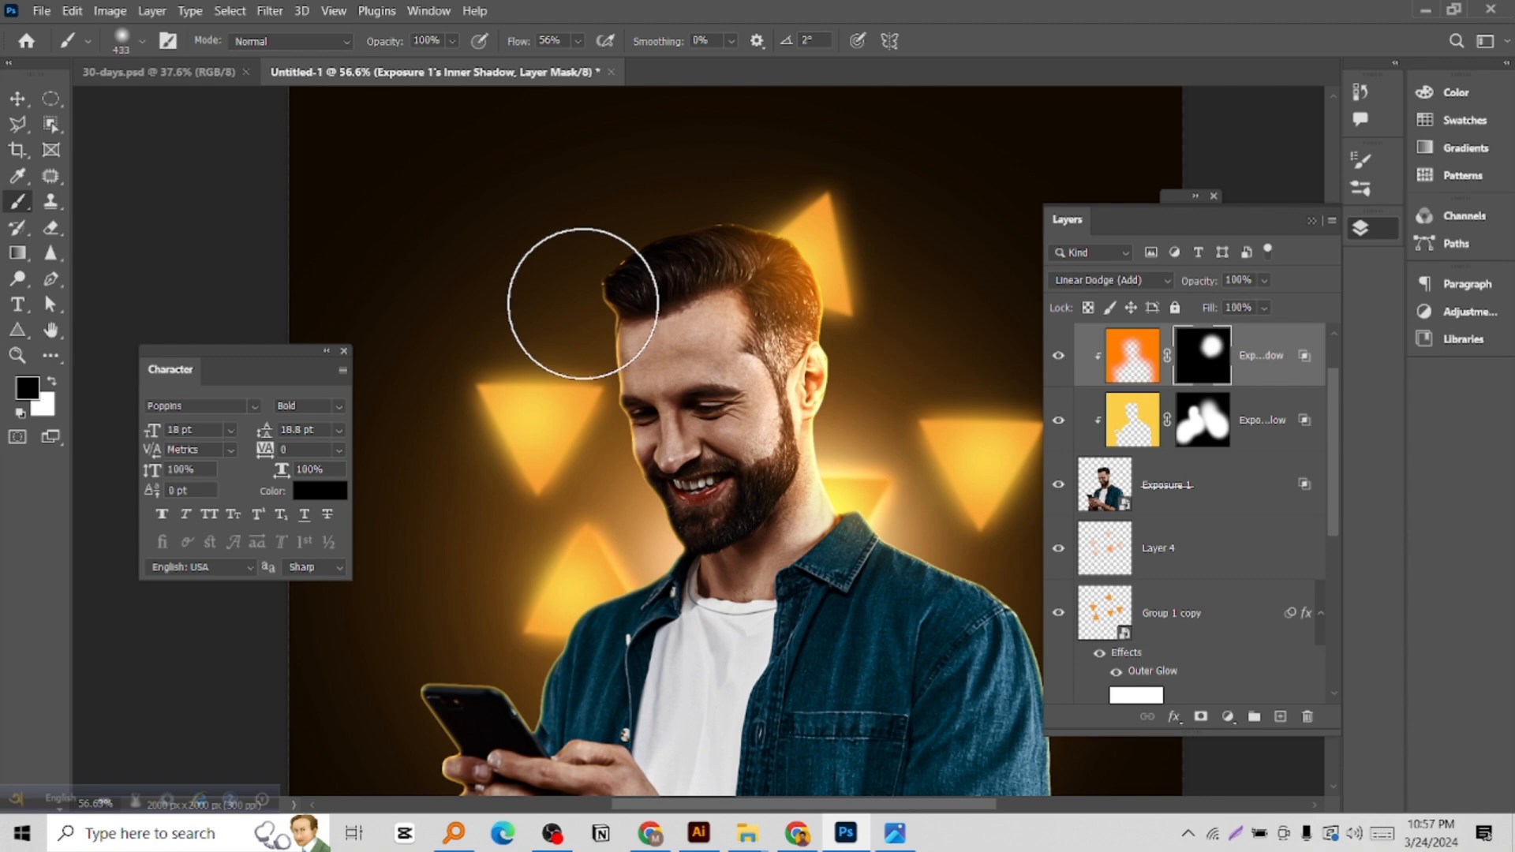
key(x)
click(591, 325)
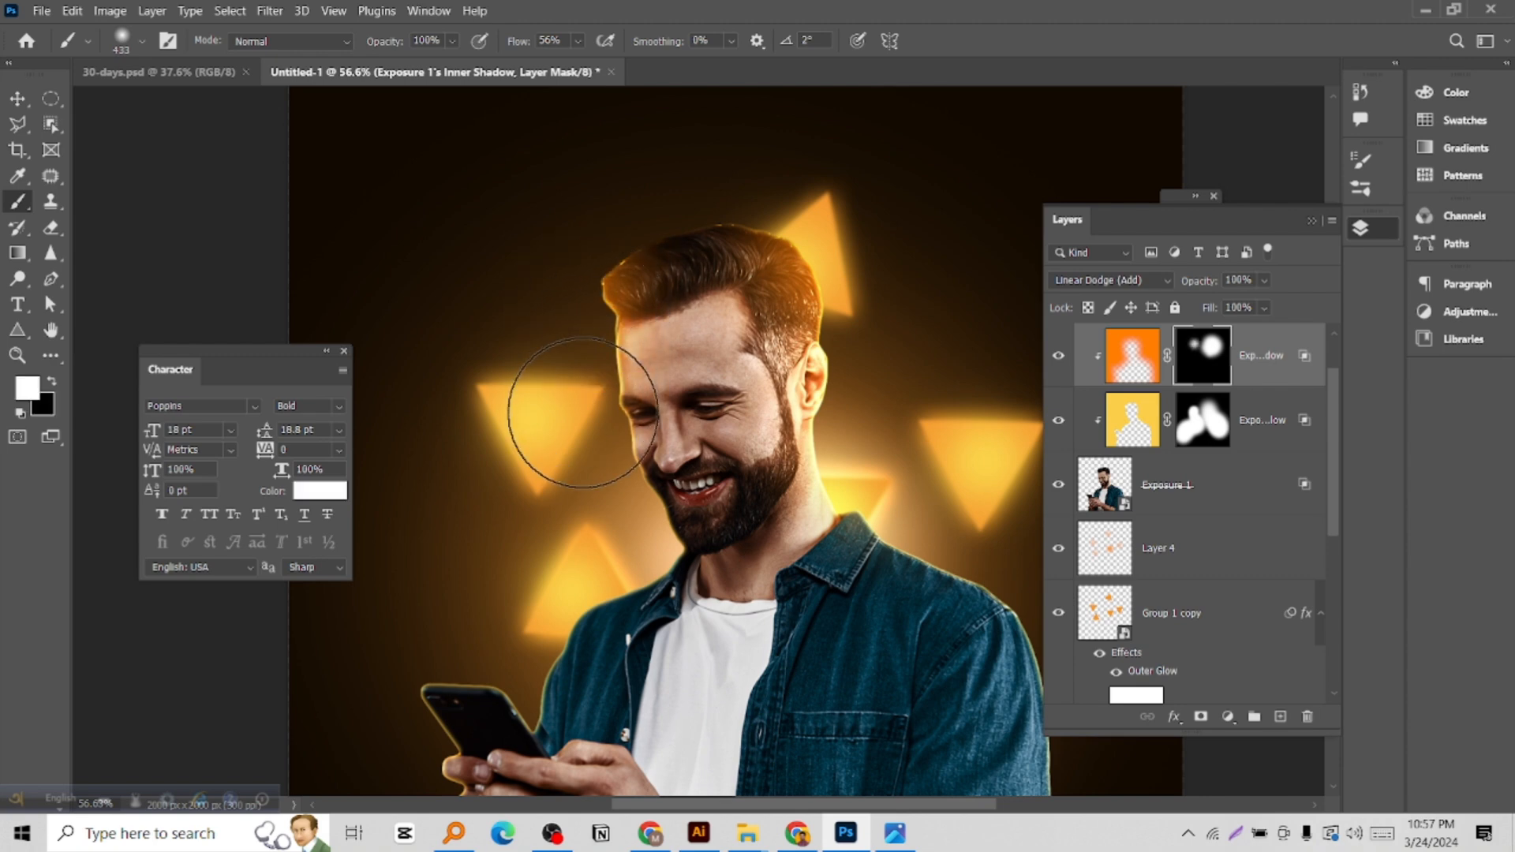
click(582, 416)
mouse_move(642, 582)
mouse_down()
mouse_move(594, 585)
mouse_move(612, 461)
mouse_up()
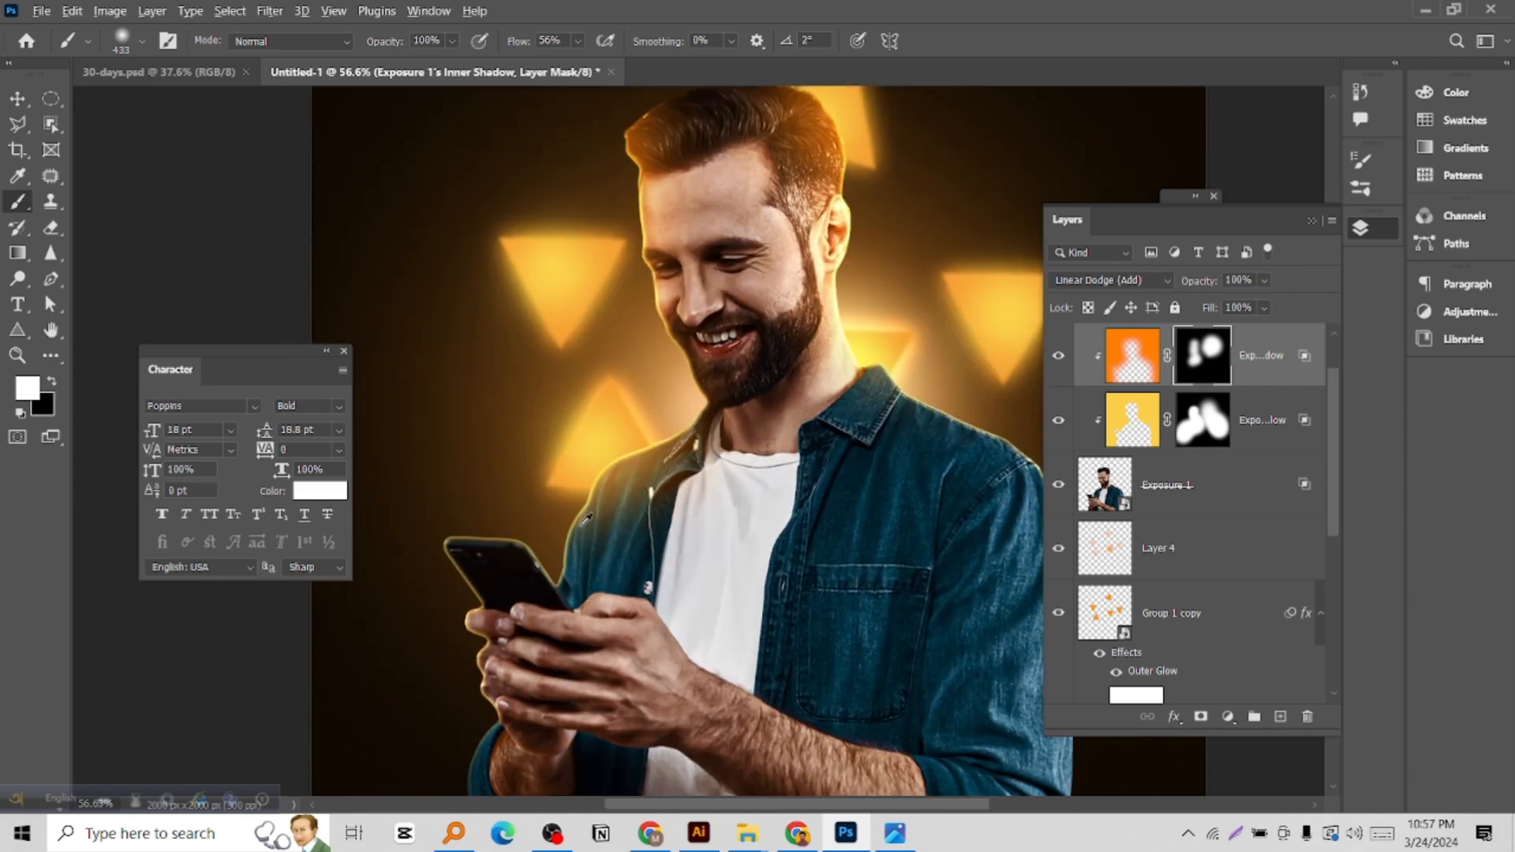
drag(587, 514, 535, 528)
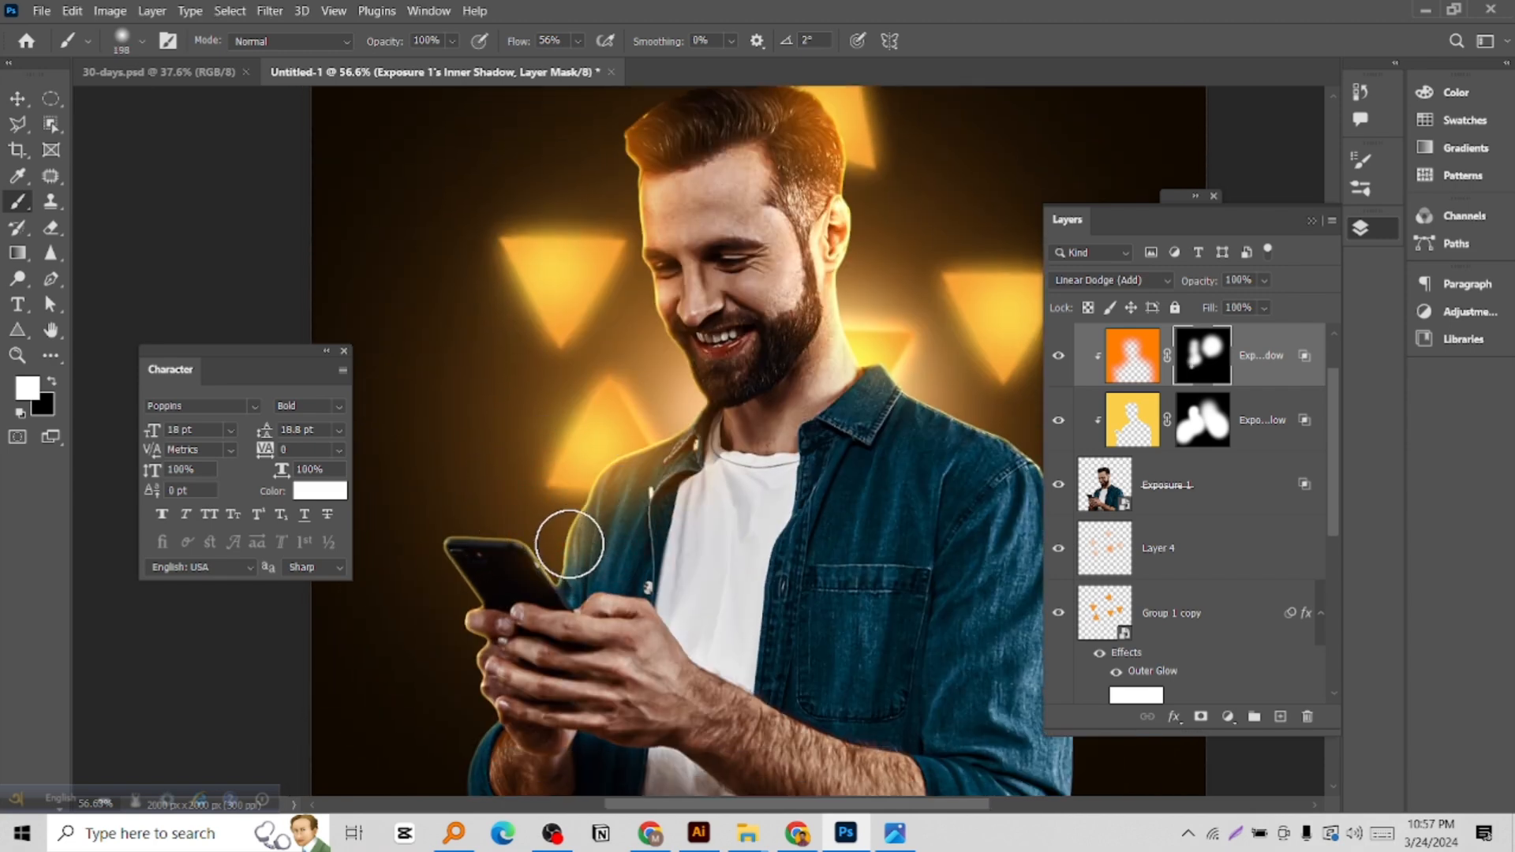
Paint the orange light onto the jacket's far shoulder and upper arm with a soft brush enlarged to 993 px
scroll(619, 508, down, 3)
scroll(873, 514, up, 2)
drag(860, 435, 979, 456)
click(906, 372)
click(834, 353)
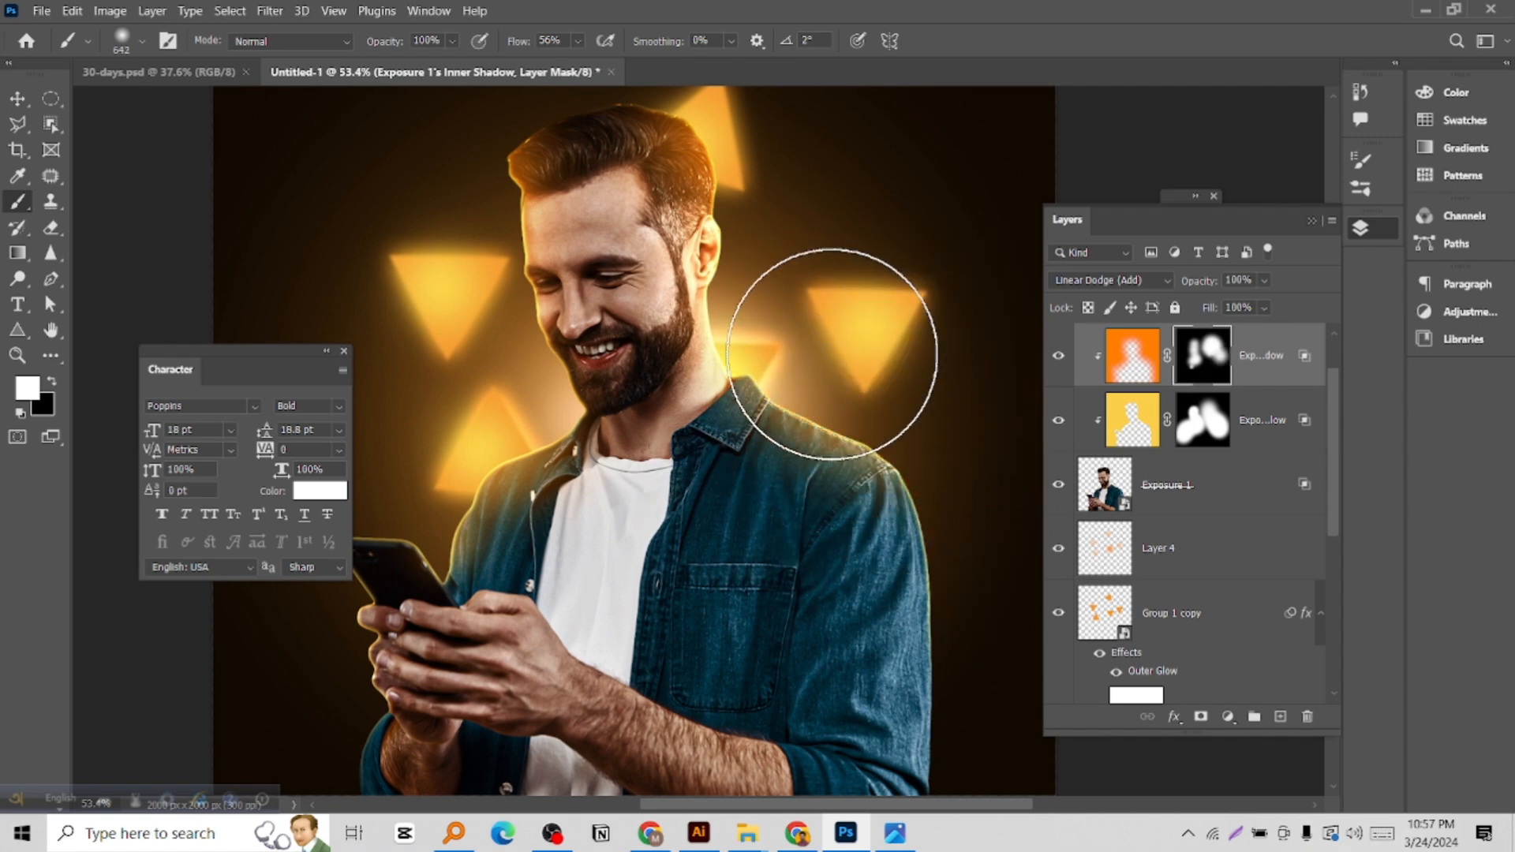
drag(865, 508, 956, 509)
click(862, 509)
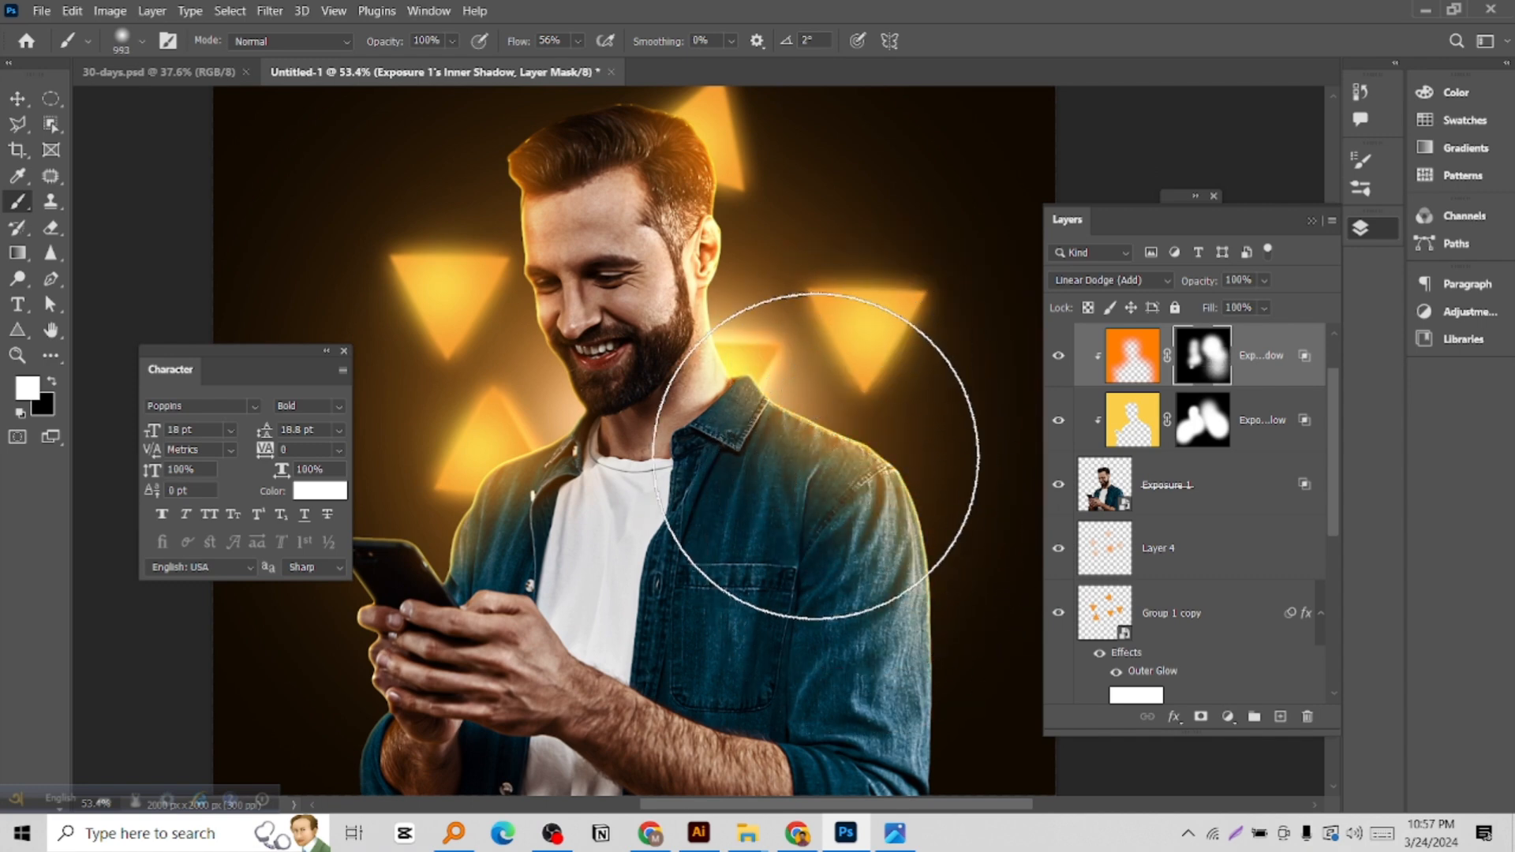
click(830, 451)
Touch up the orange light around the head with the brush reduced to 556 px, and deselect the layers with the Move tool active
scroll(797, 427, down, 2)
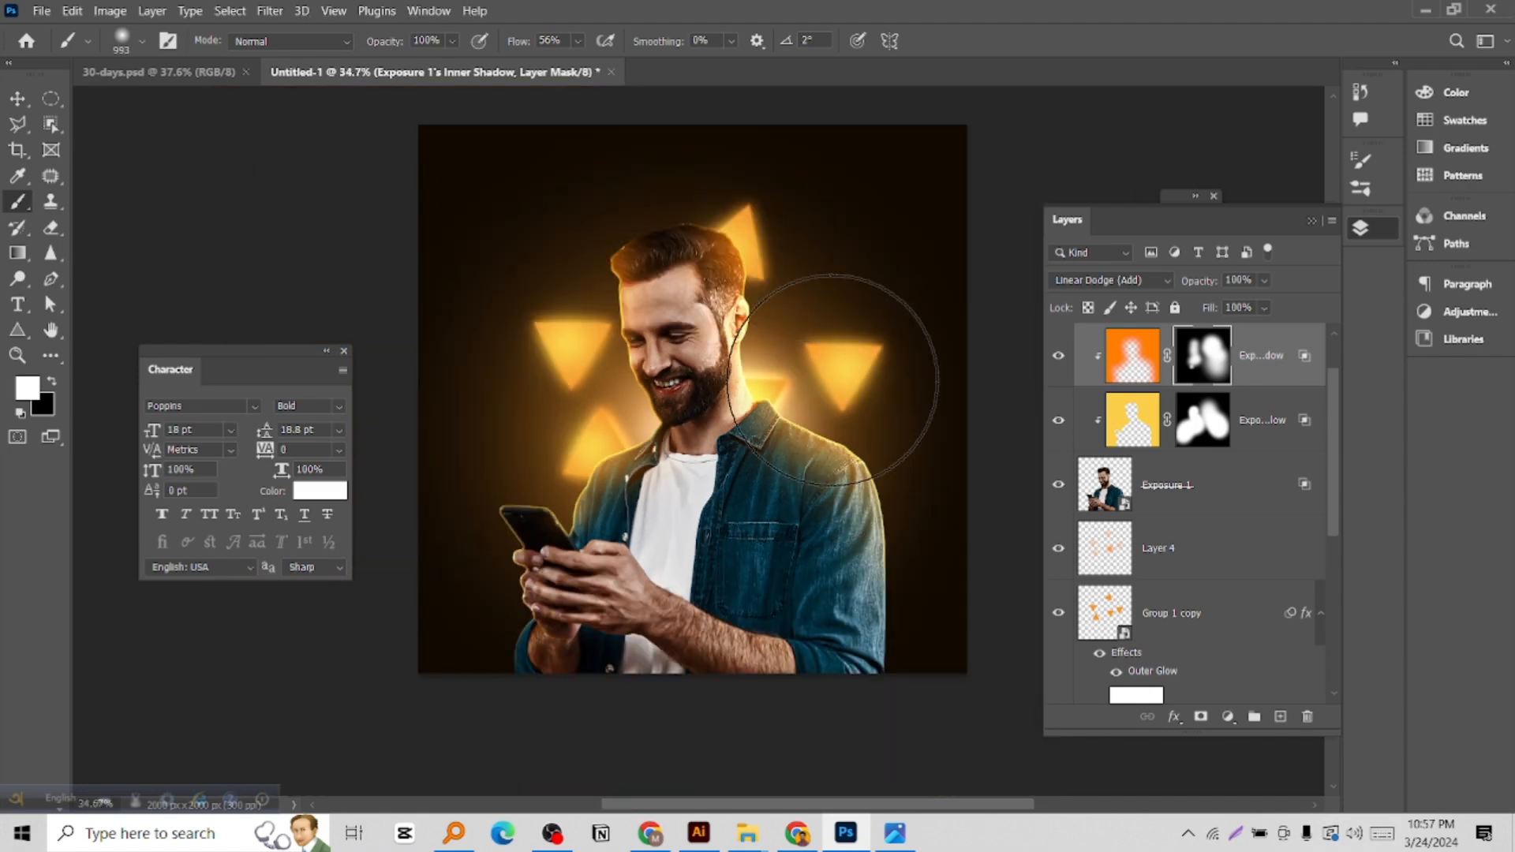
scroll(754, 294, up, 2)
scroll(756, 296, up, 1)
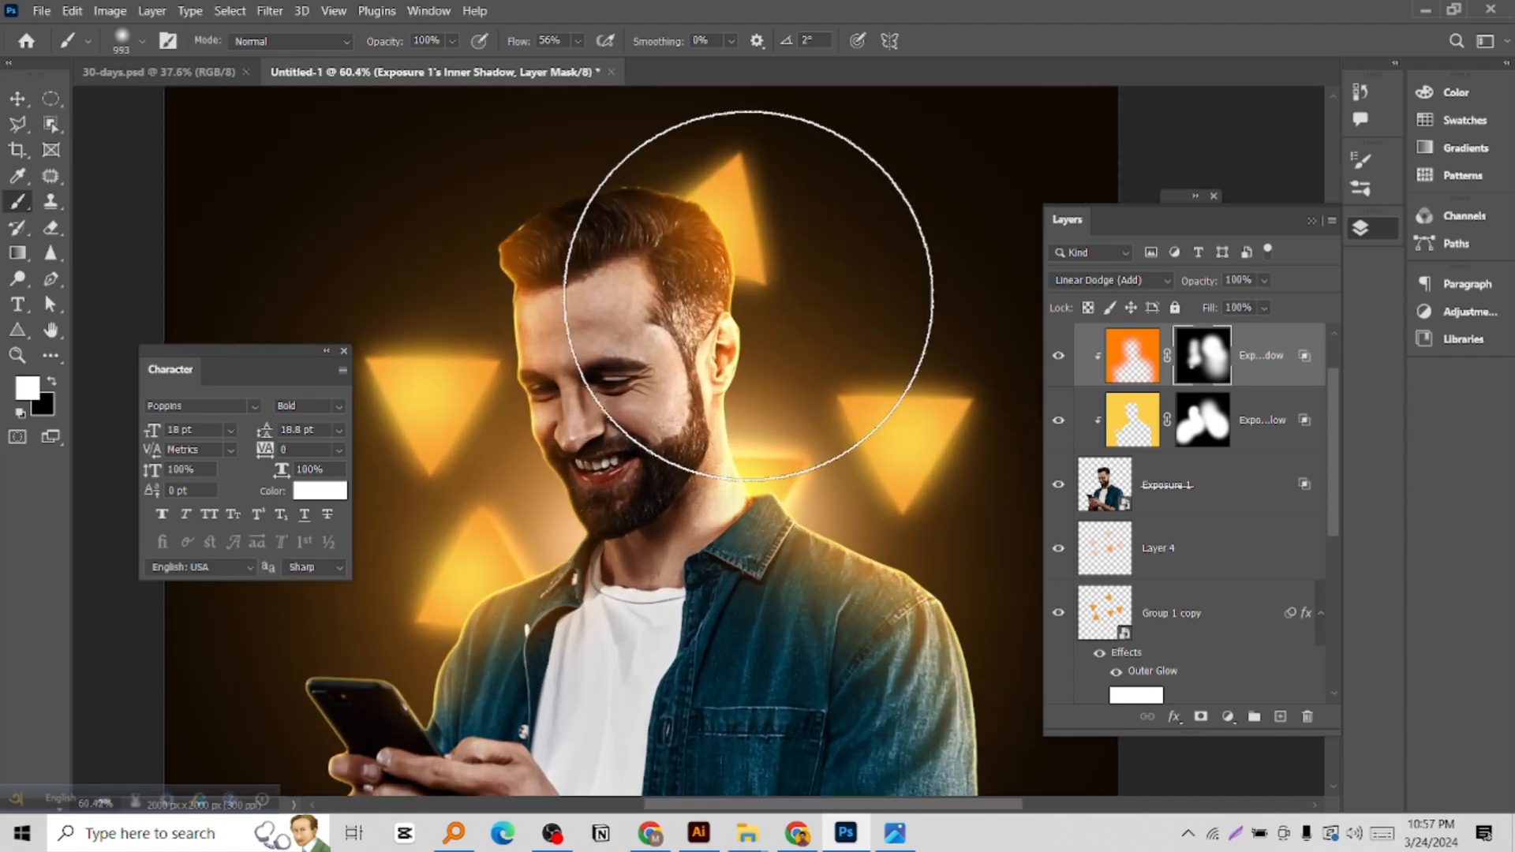
mouse_move(699, 253)
mouse_down()
mouse_move(683, 288)
mouse_move(642, 152)
mouse_move(673, 173)
mouse_move(683, 139)
mouse_up()
scroll(684, 140, down, 4)
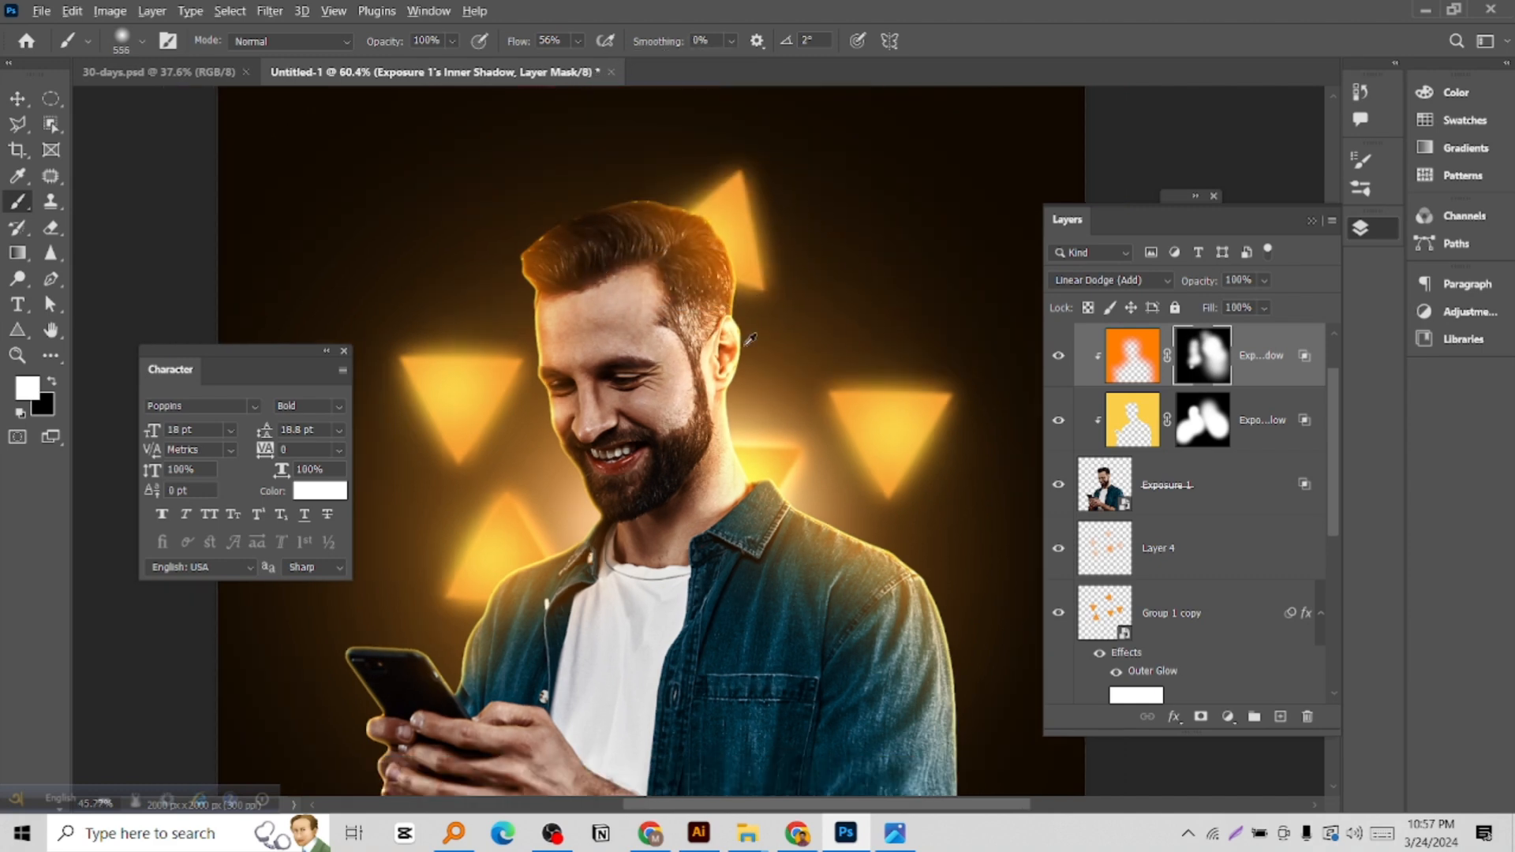
key(v)
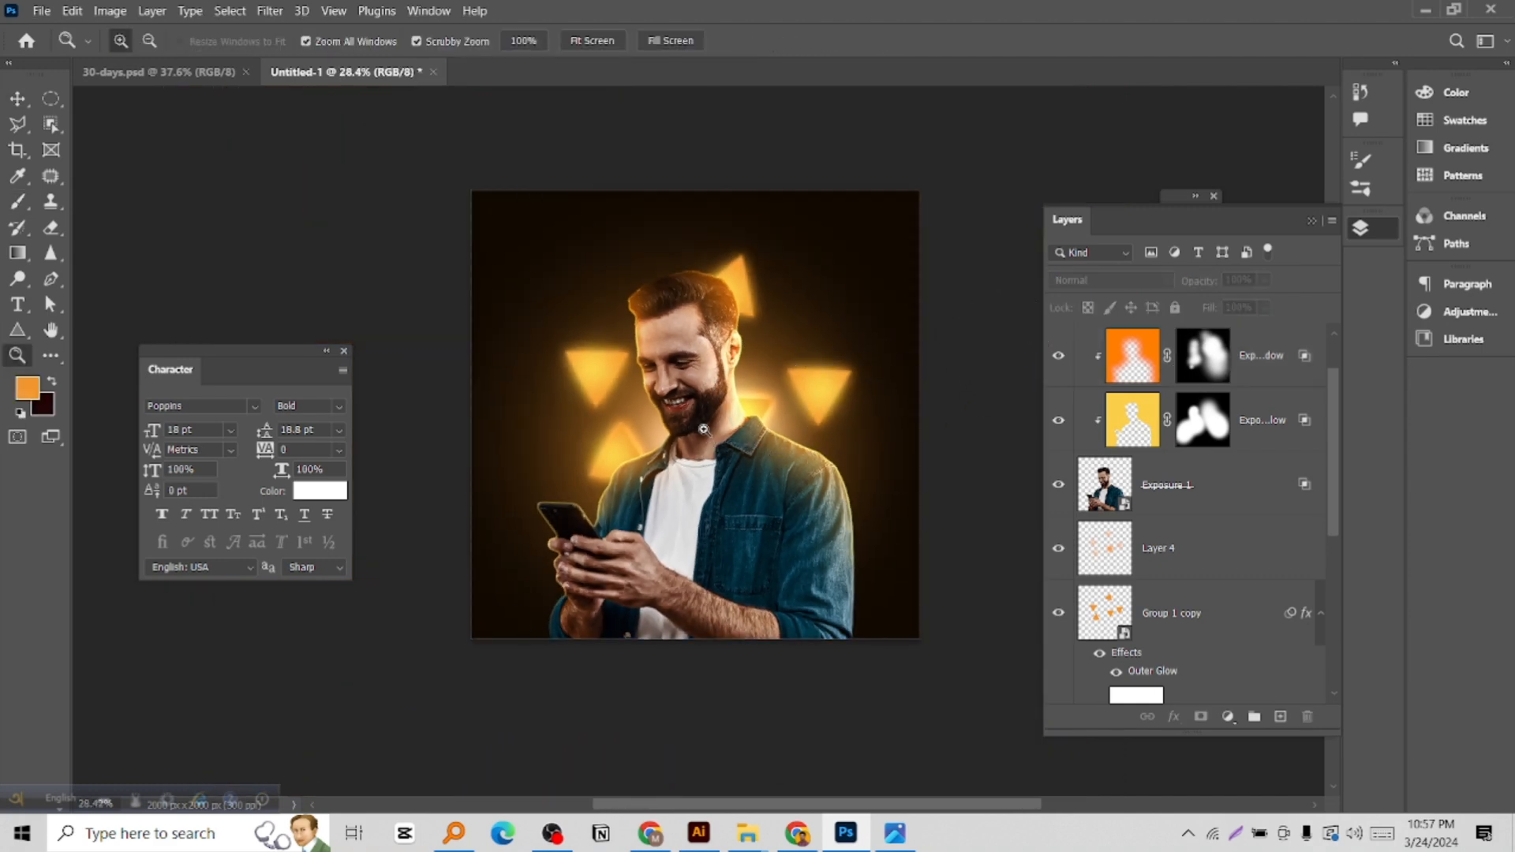
scroll(714, 410, up, 2)
drag(707, 420, 725, 421)
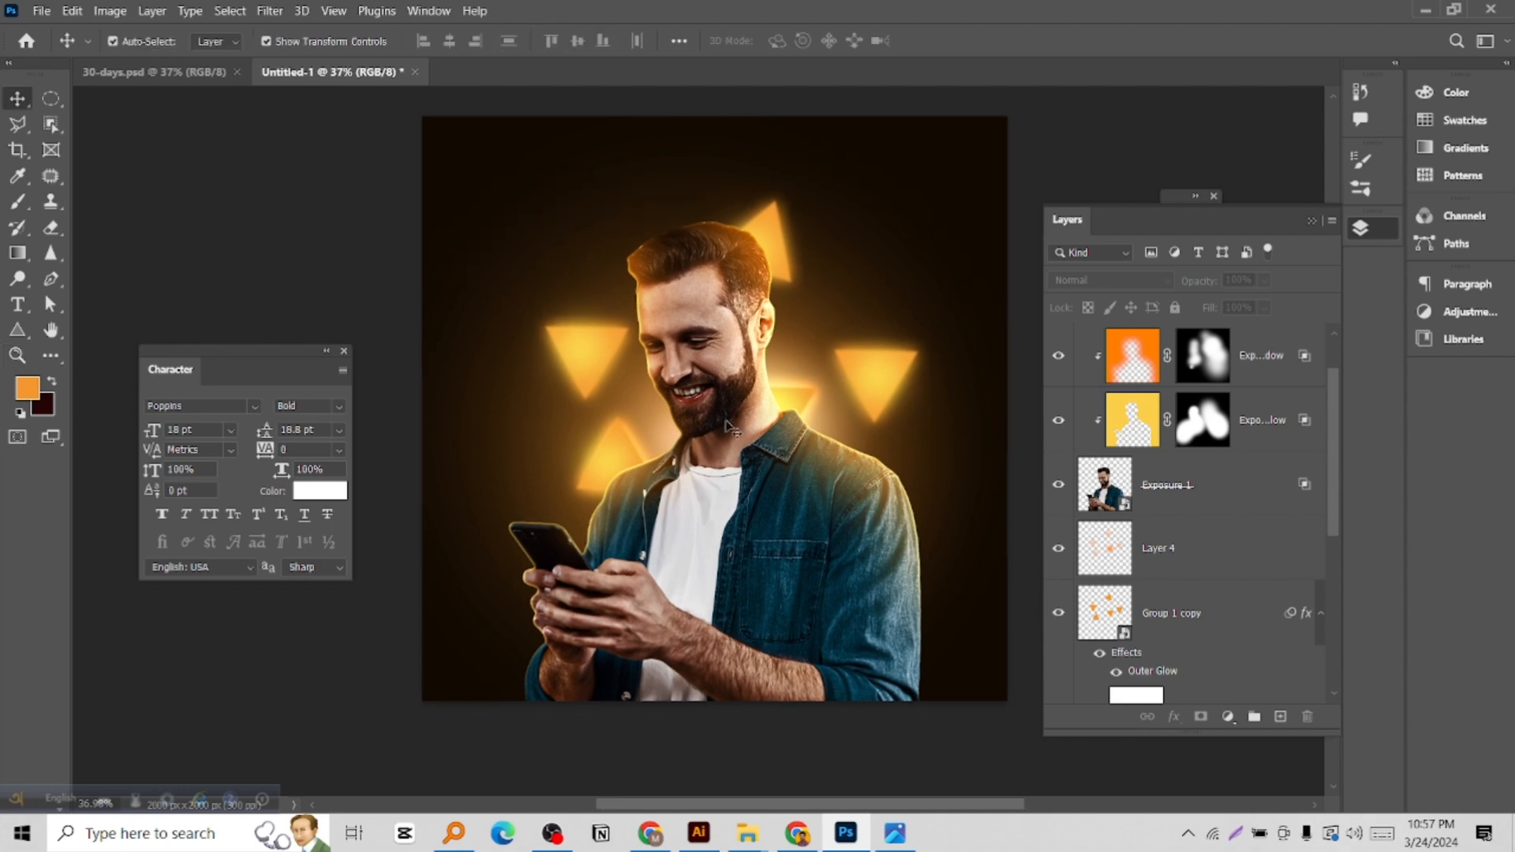
Compare the composition with the dark gradient on Layer 3 hidden and shown
click(1261, 363)
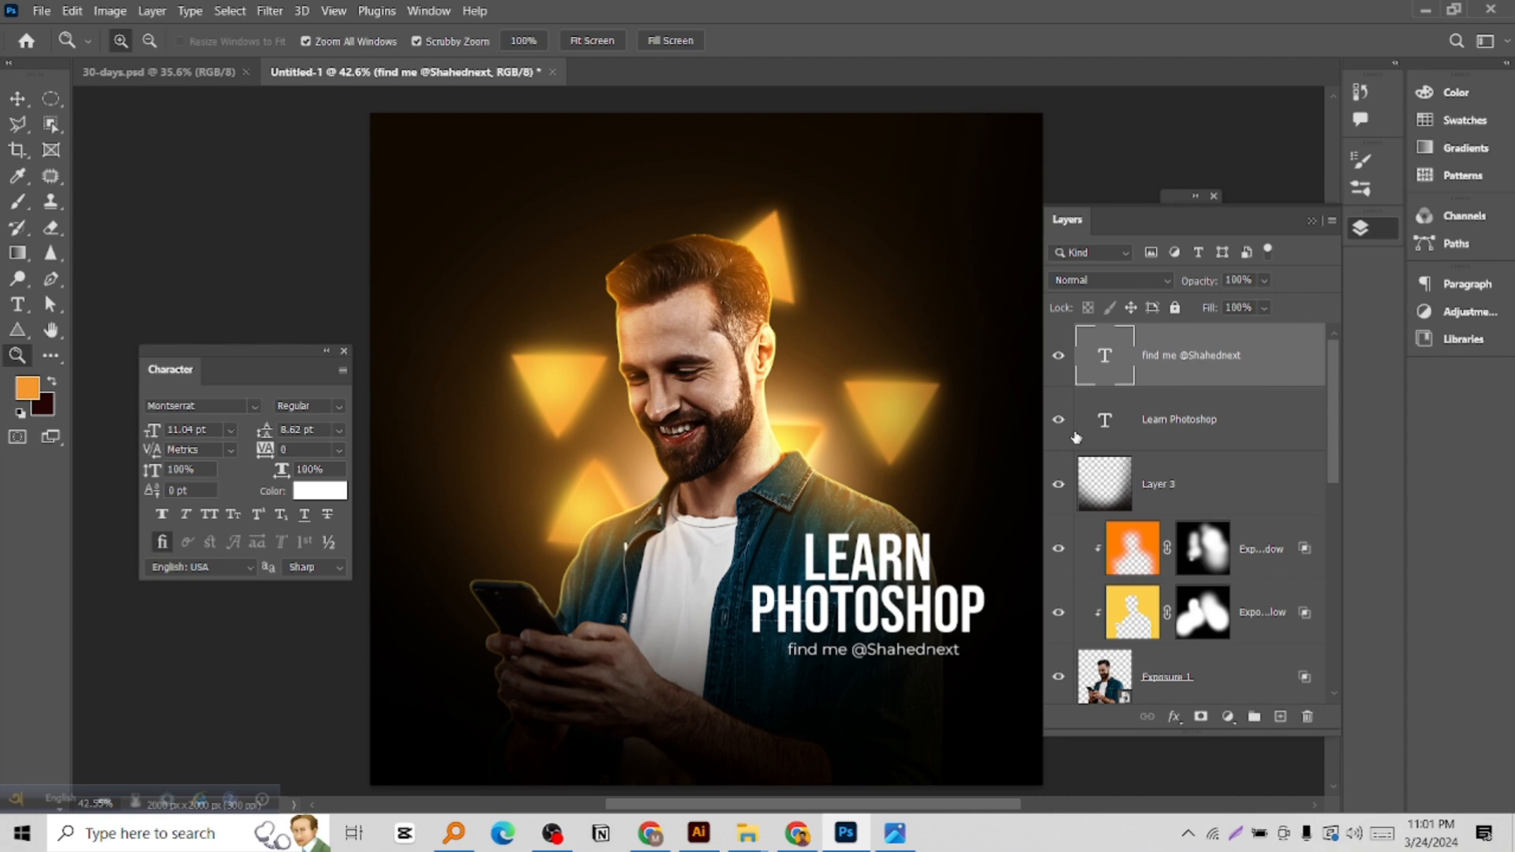
click(1058, 495)
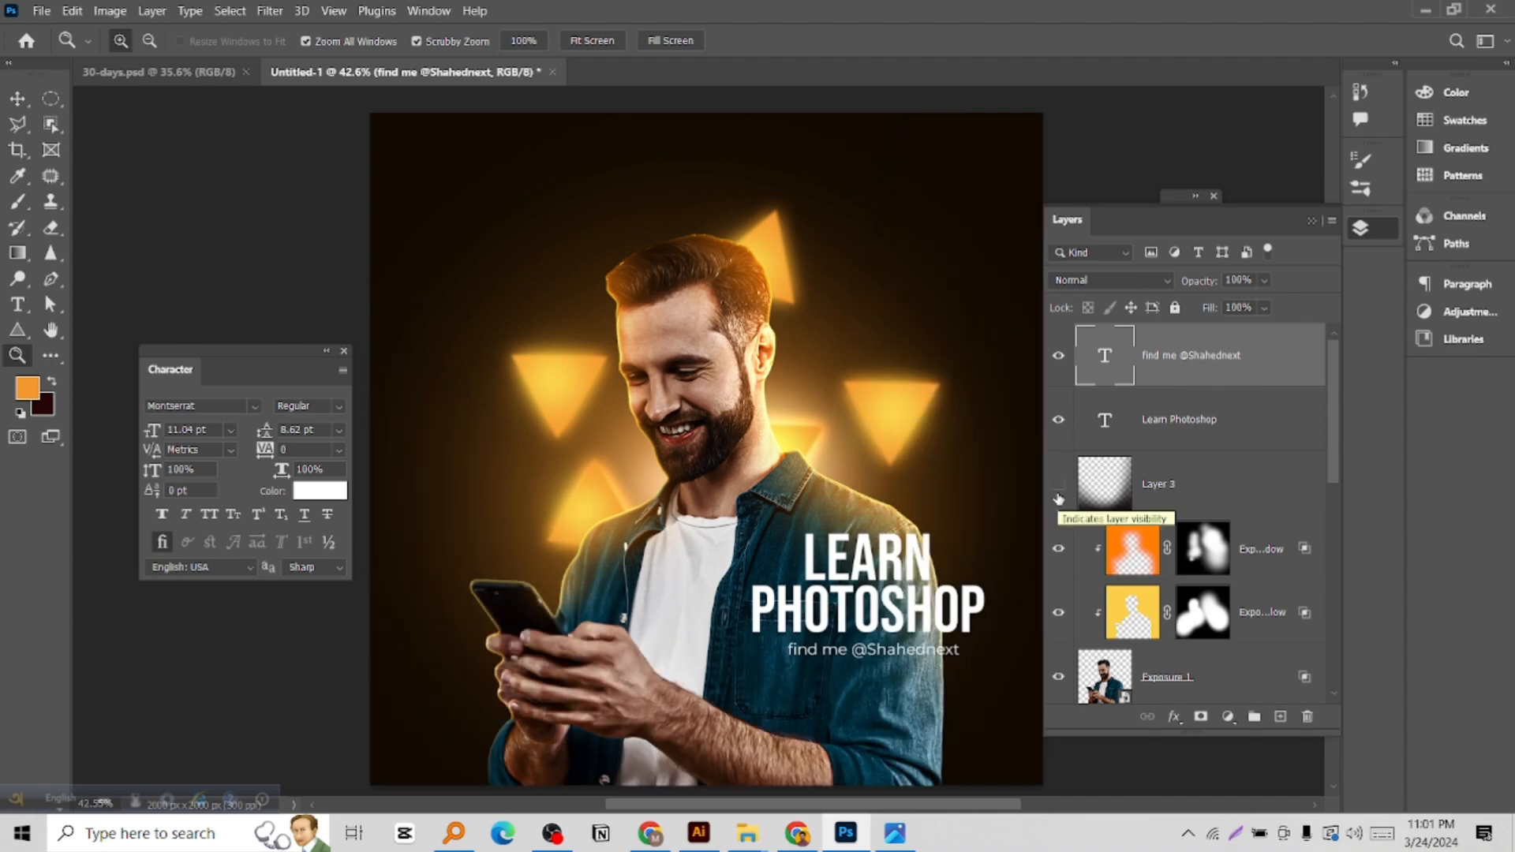
click(1058, 486)
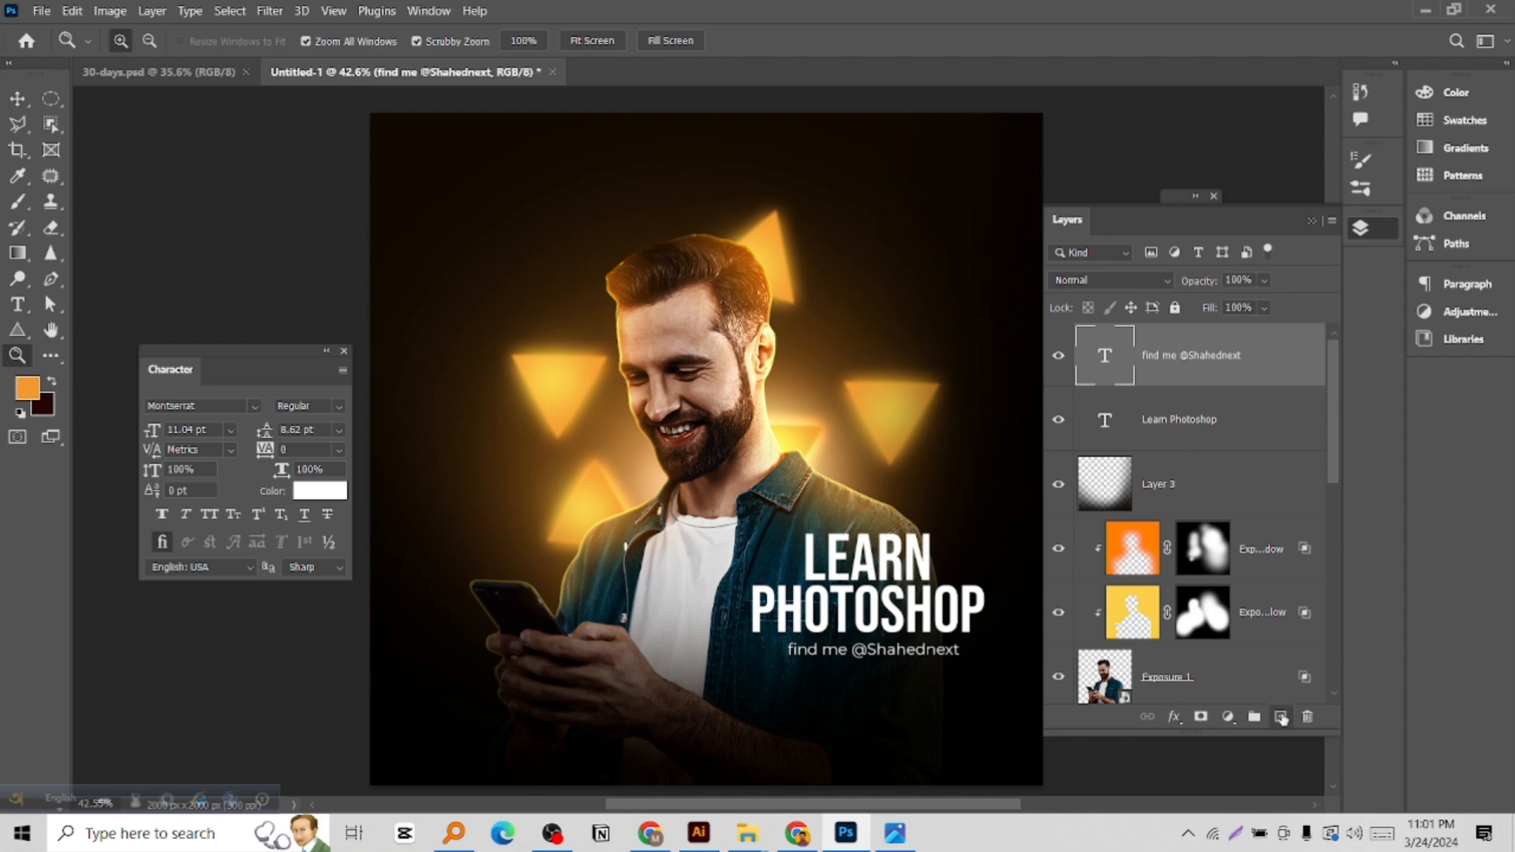
Add a new empty layer above the small tagline text and clip it to that text layer
click(1281, 717)
alt+click(1178, 386)
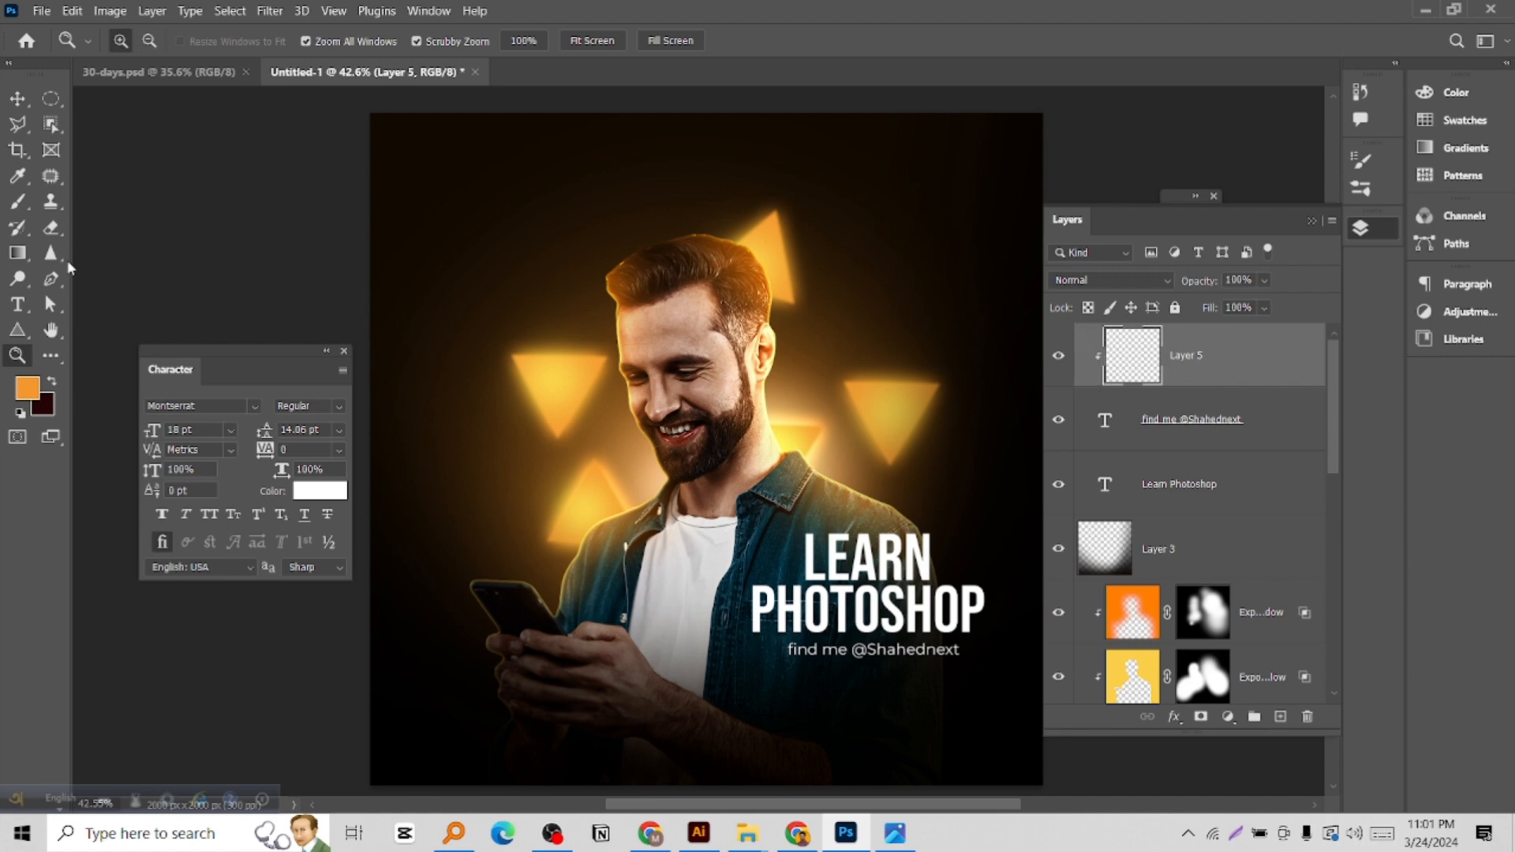
Paint dark shading sampled from the background onto the clipped layer with a soft elliptical brush angled at 51° and enlarged to 939 px
click(17, 201)
right_click(774, 472)
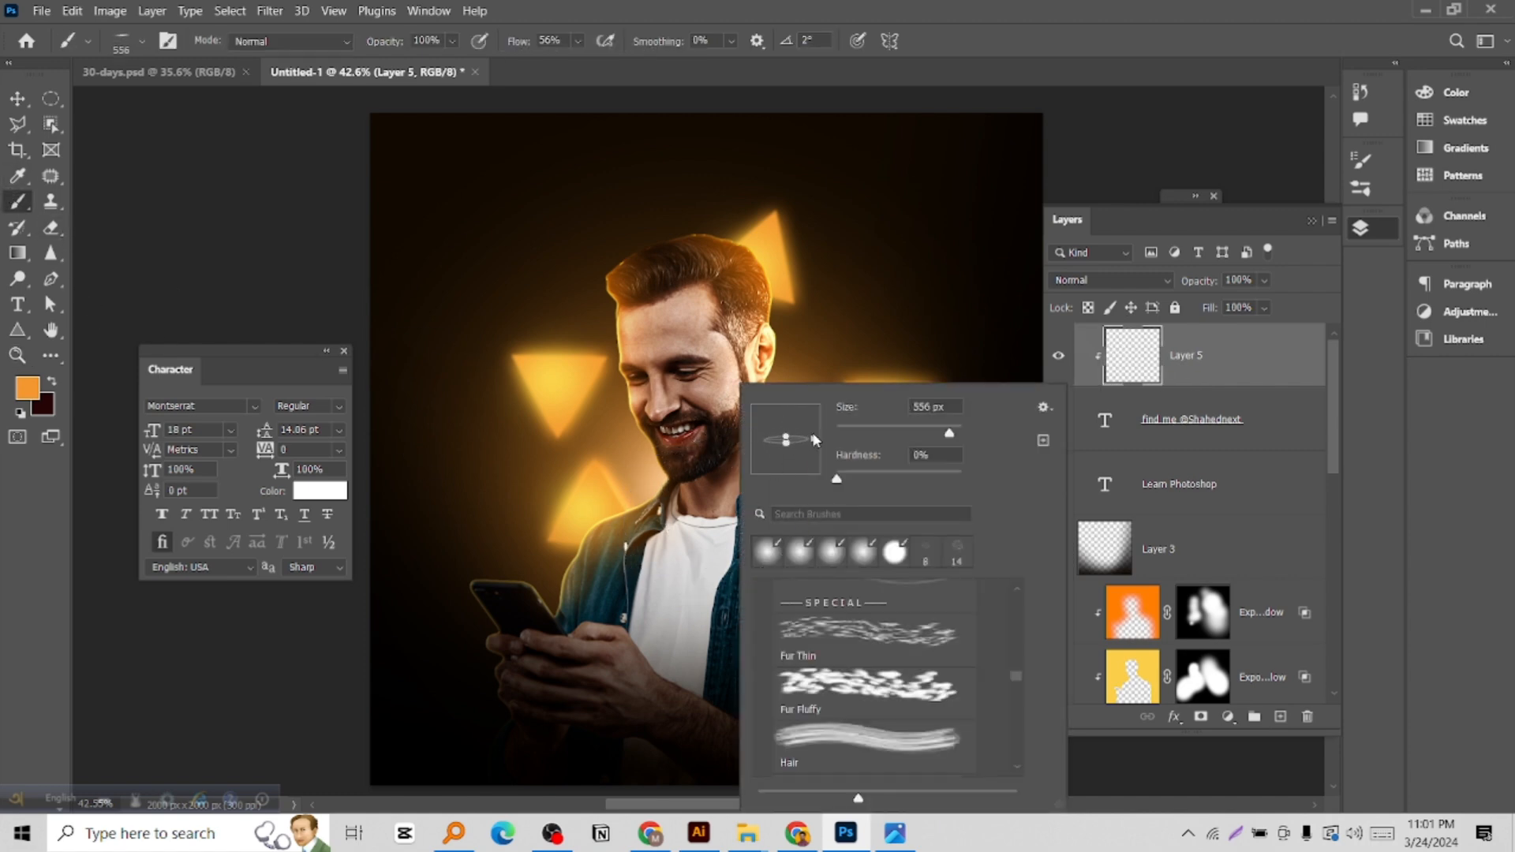
drag(816, 411, 817, 403)
alt+click(937, 271)
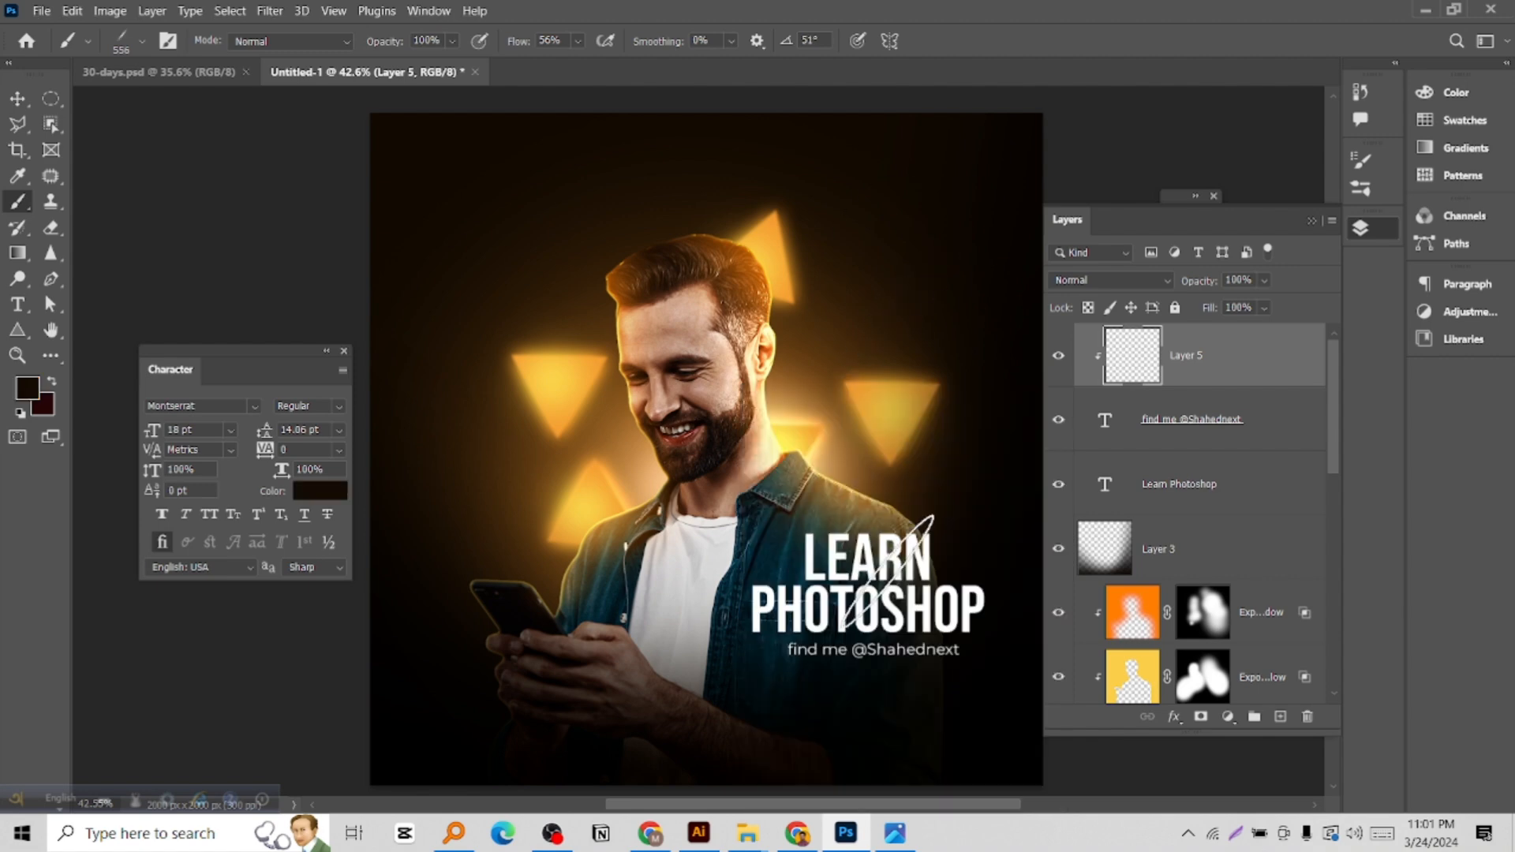
drag(885, 571, 929, 593)
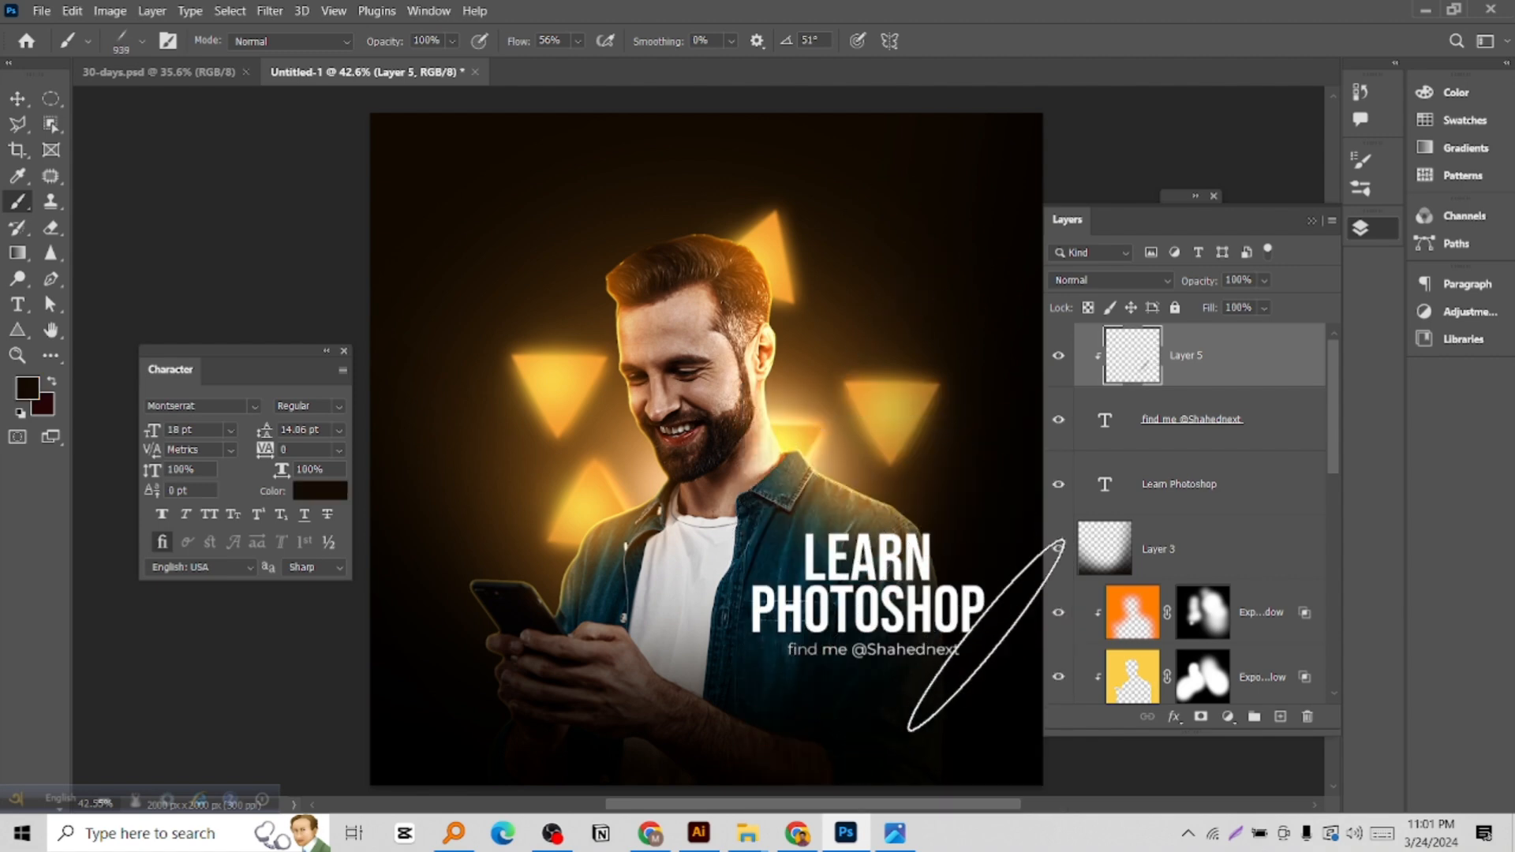
Release the shading layer from the tagline's clipping mask and brush dark shading over the LEARN PHOTOSHOP lettering with the brush reduced to 675 px
alt+click(1128, 382)
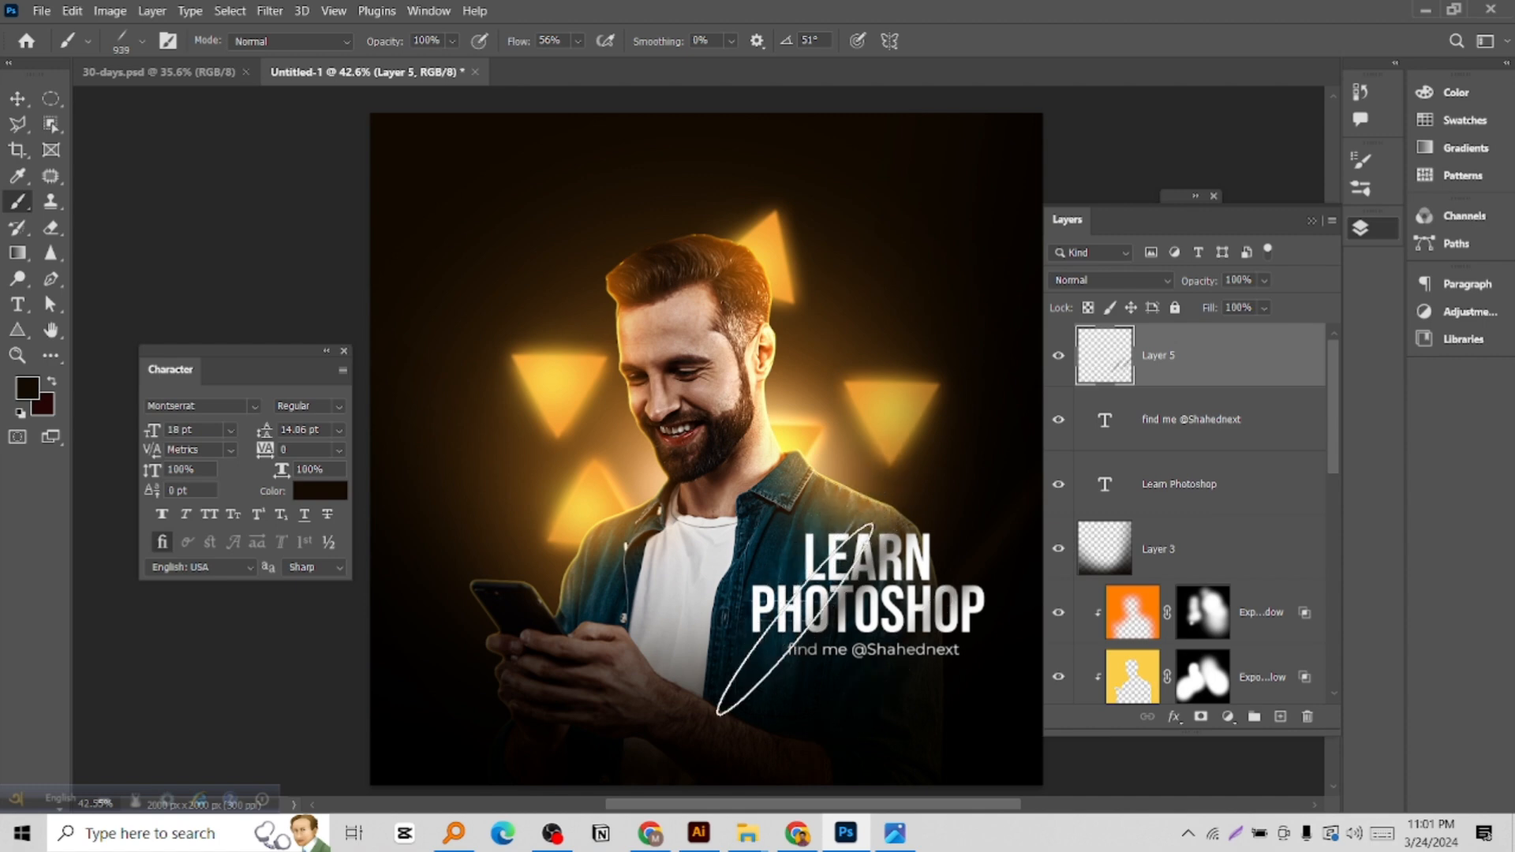
scroll(782, 655, up, 2)
drag(876, 648, 836, 616)
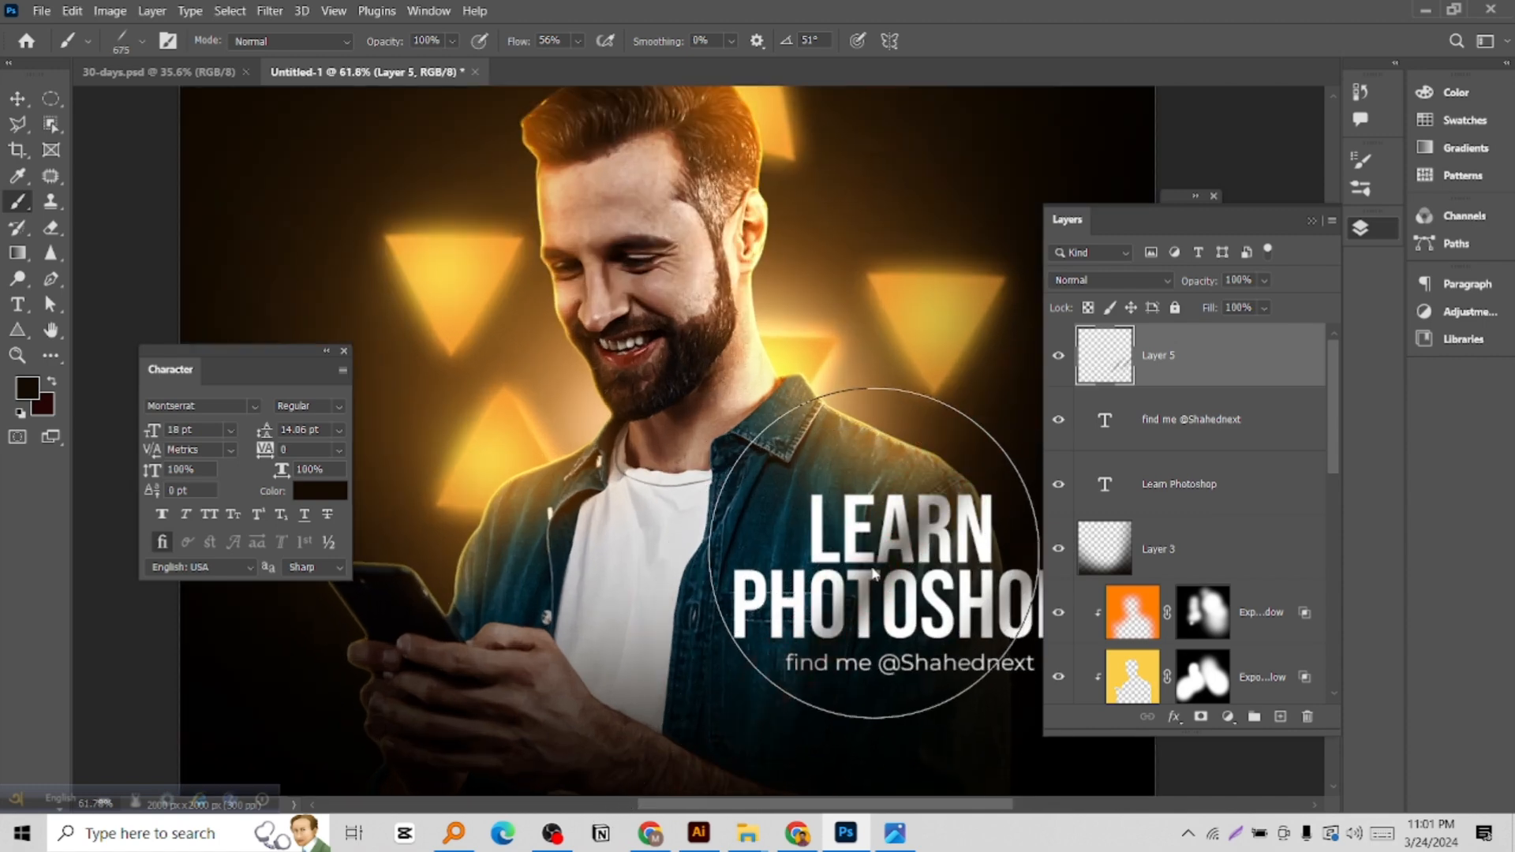
drag(896, 572, 677, 539)
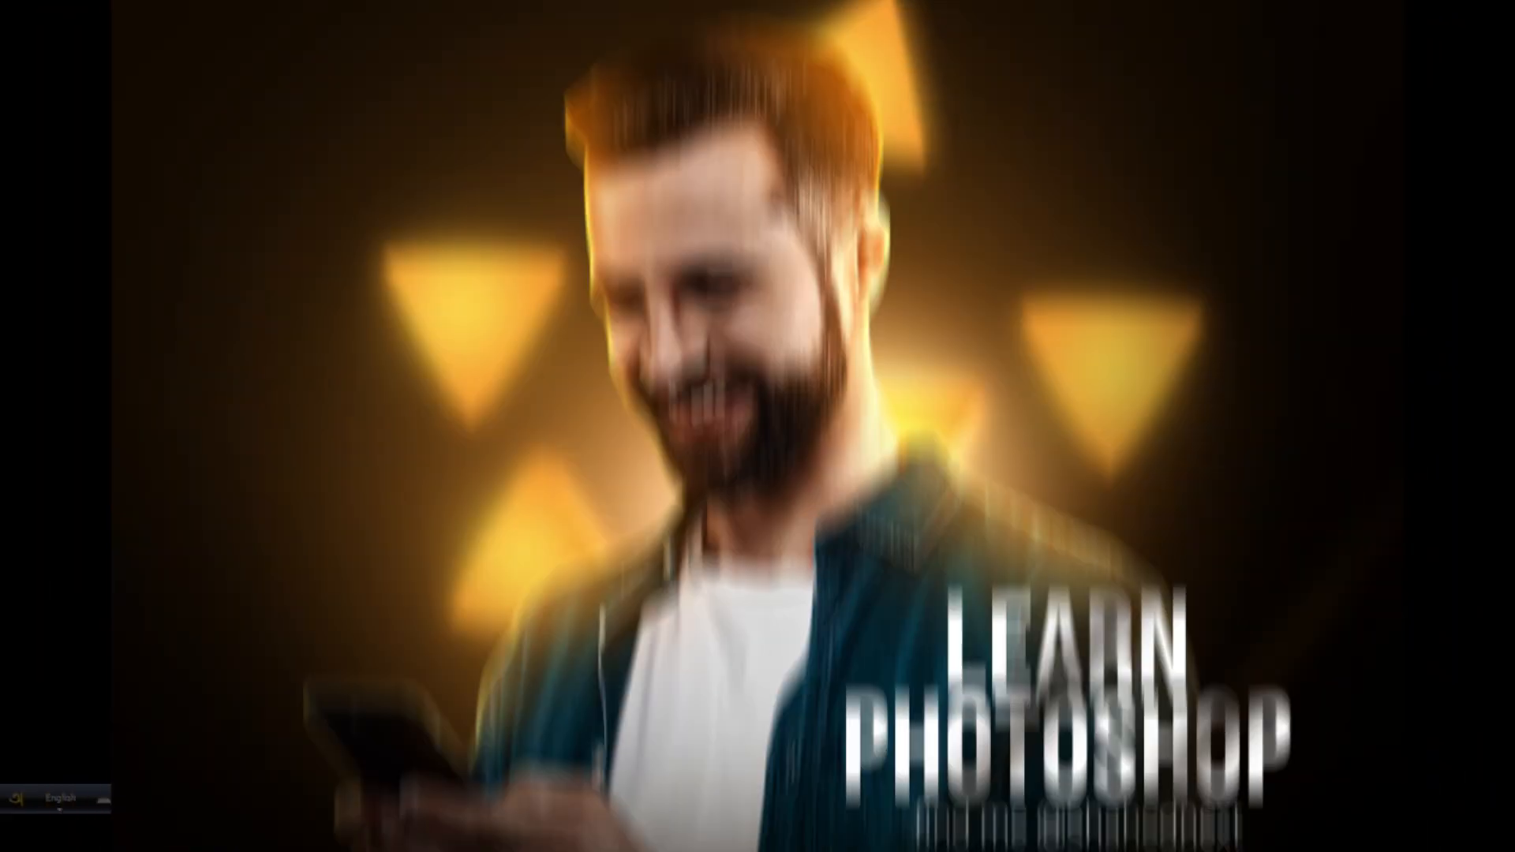